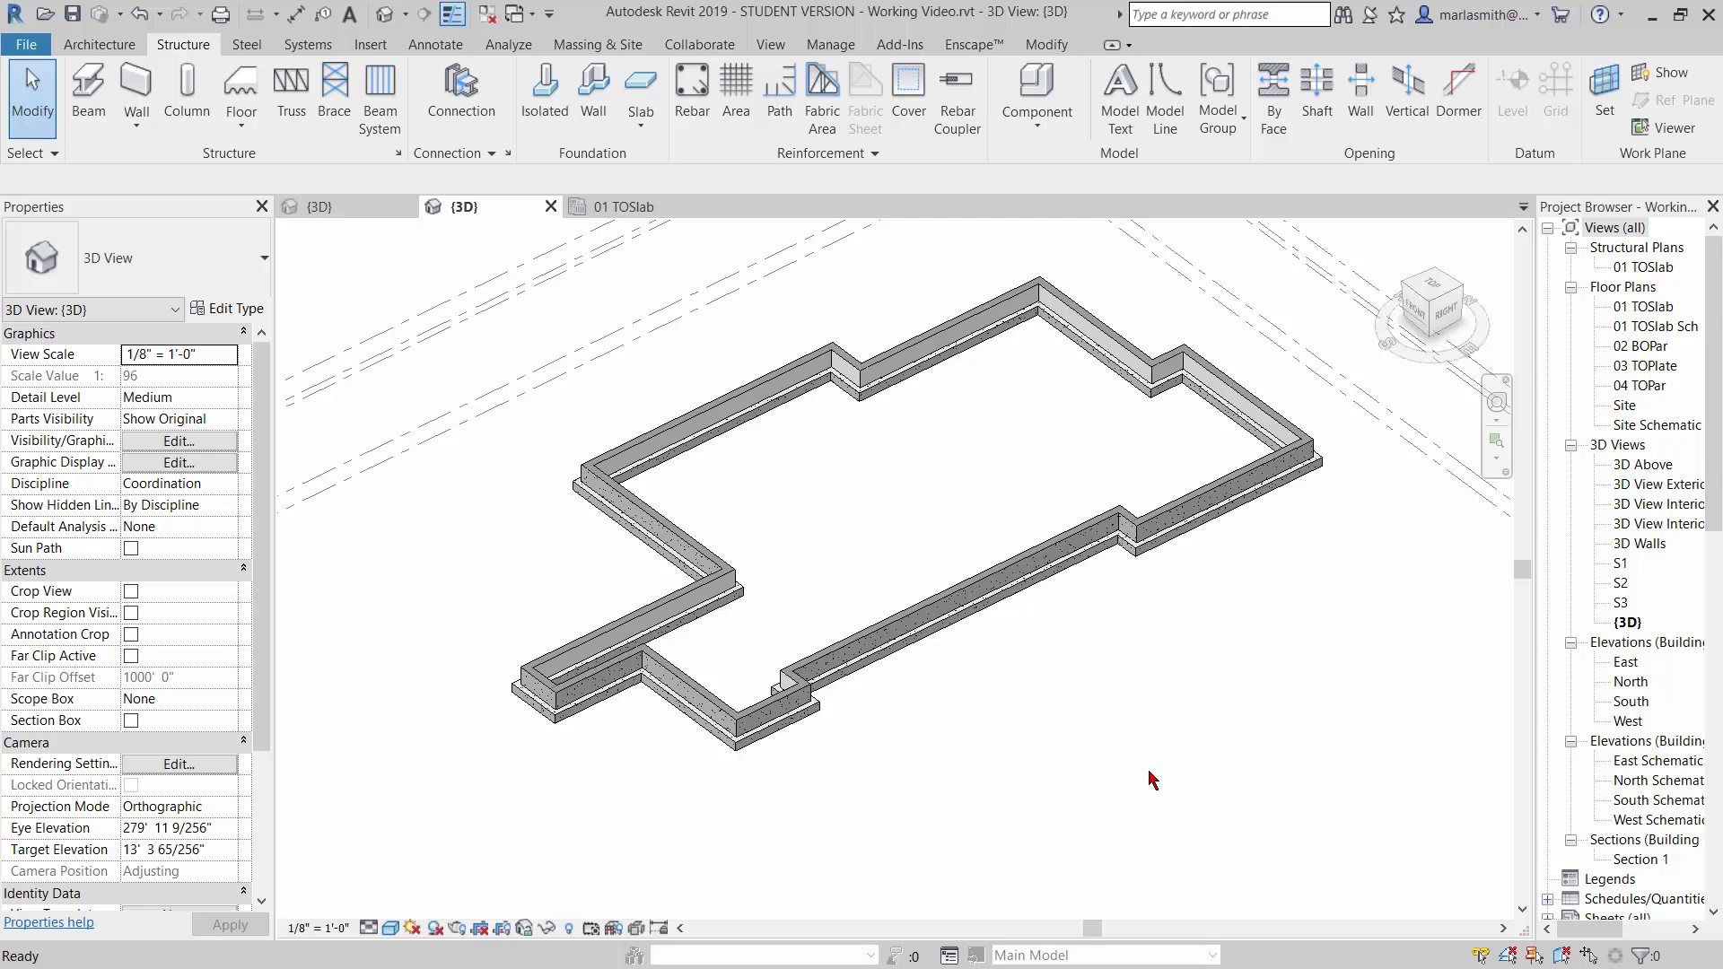
Step: Switch to the 3D view showing the 9" foundation walls, bearing footings and 36" x 36" x 12" footings
click(350, 208)
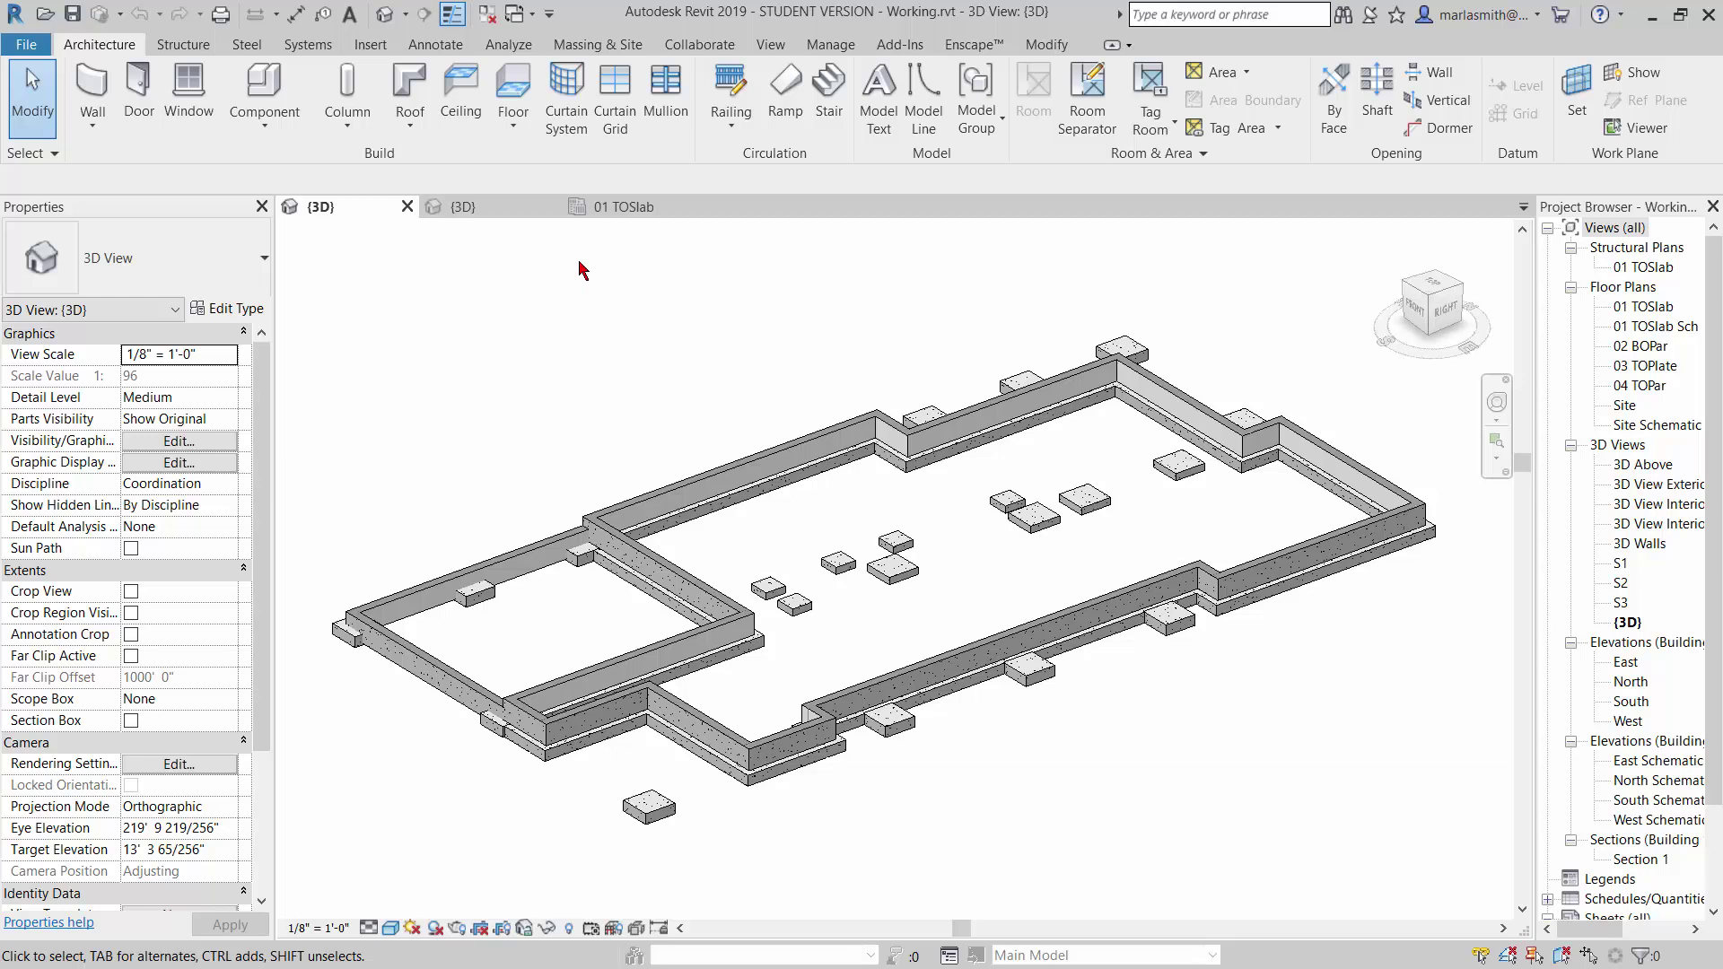
Step: Show the 01 TOSlab structural plan zoomed in on the F1 footing beside grid C
click(620, 209)
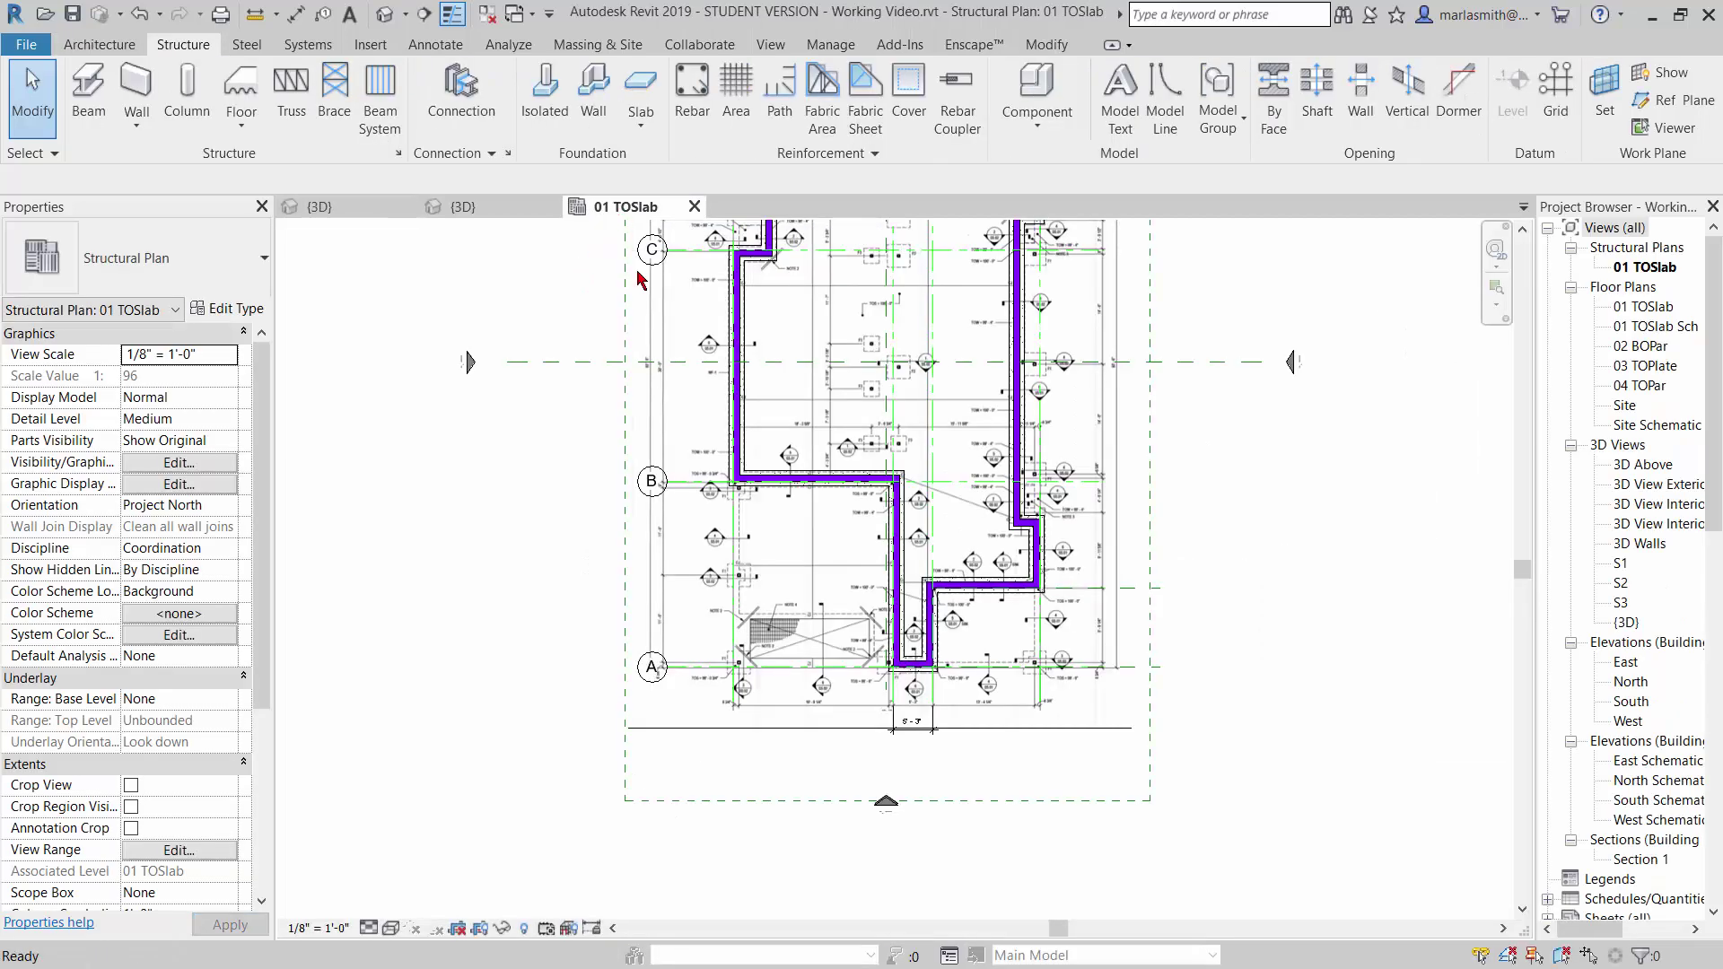
scroll(763, 709, down, 3)
scroll(757, 435, up, 3)
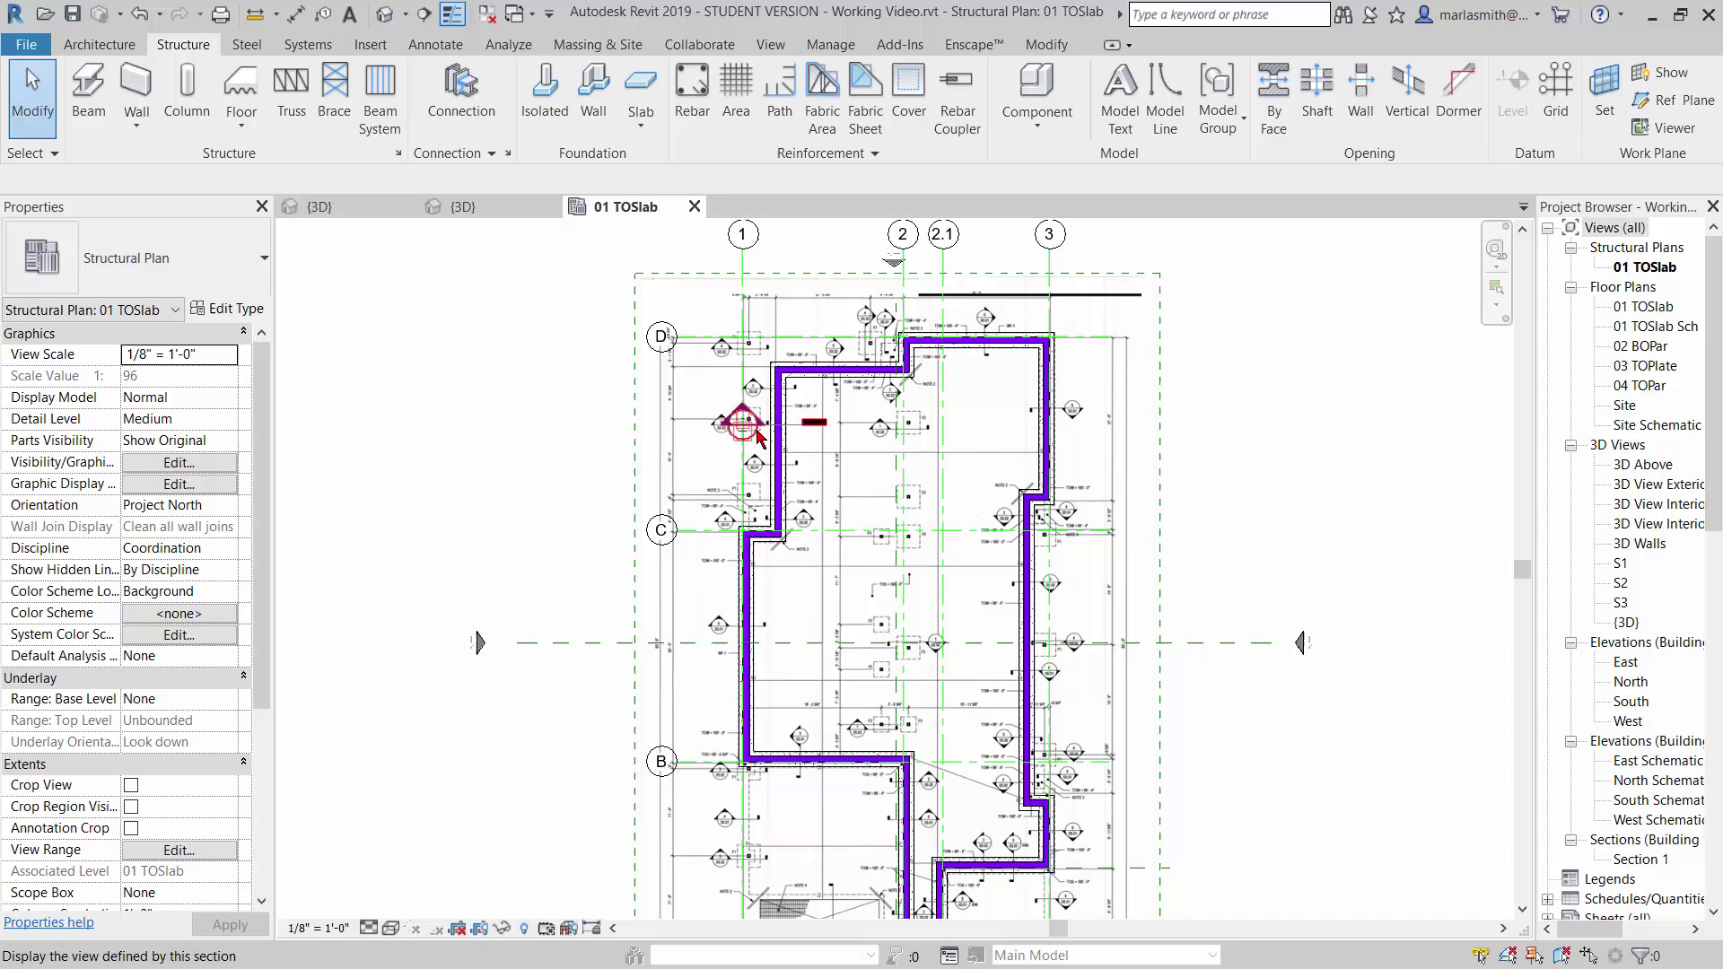
scroll(756, 435, up, 3)
scroll(727, 610, up, 3)
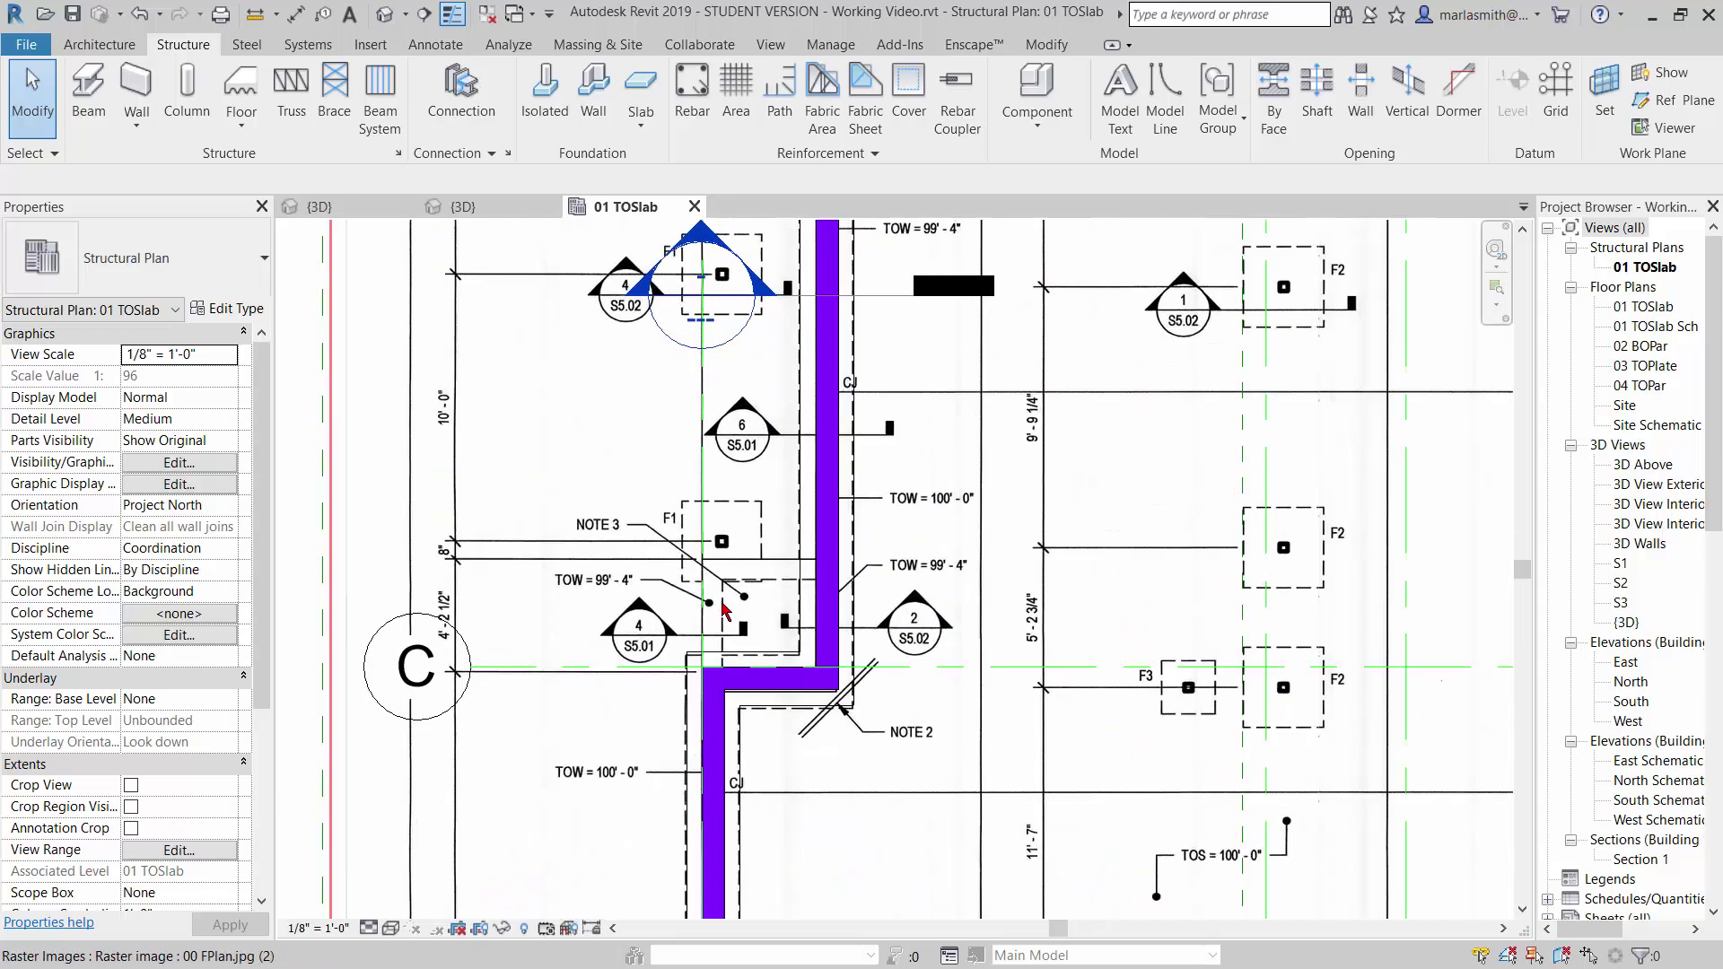
scroll(726, 611, up, 2)
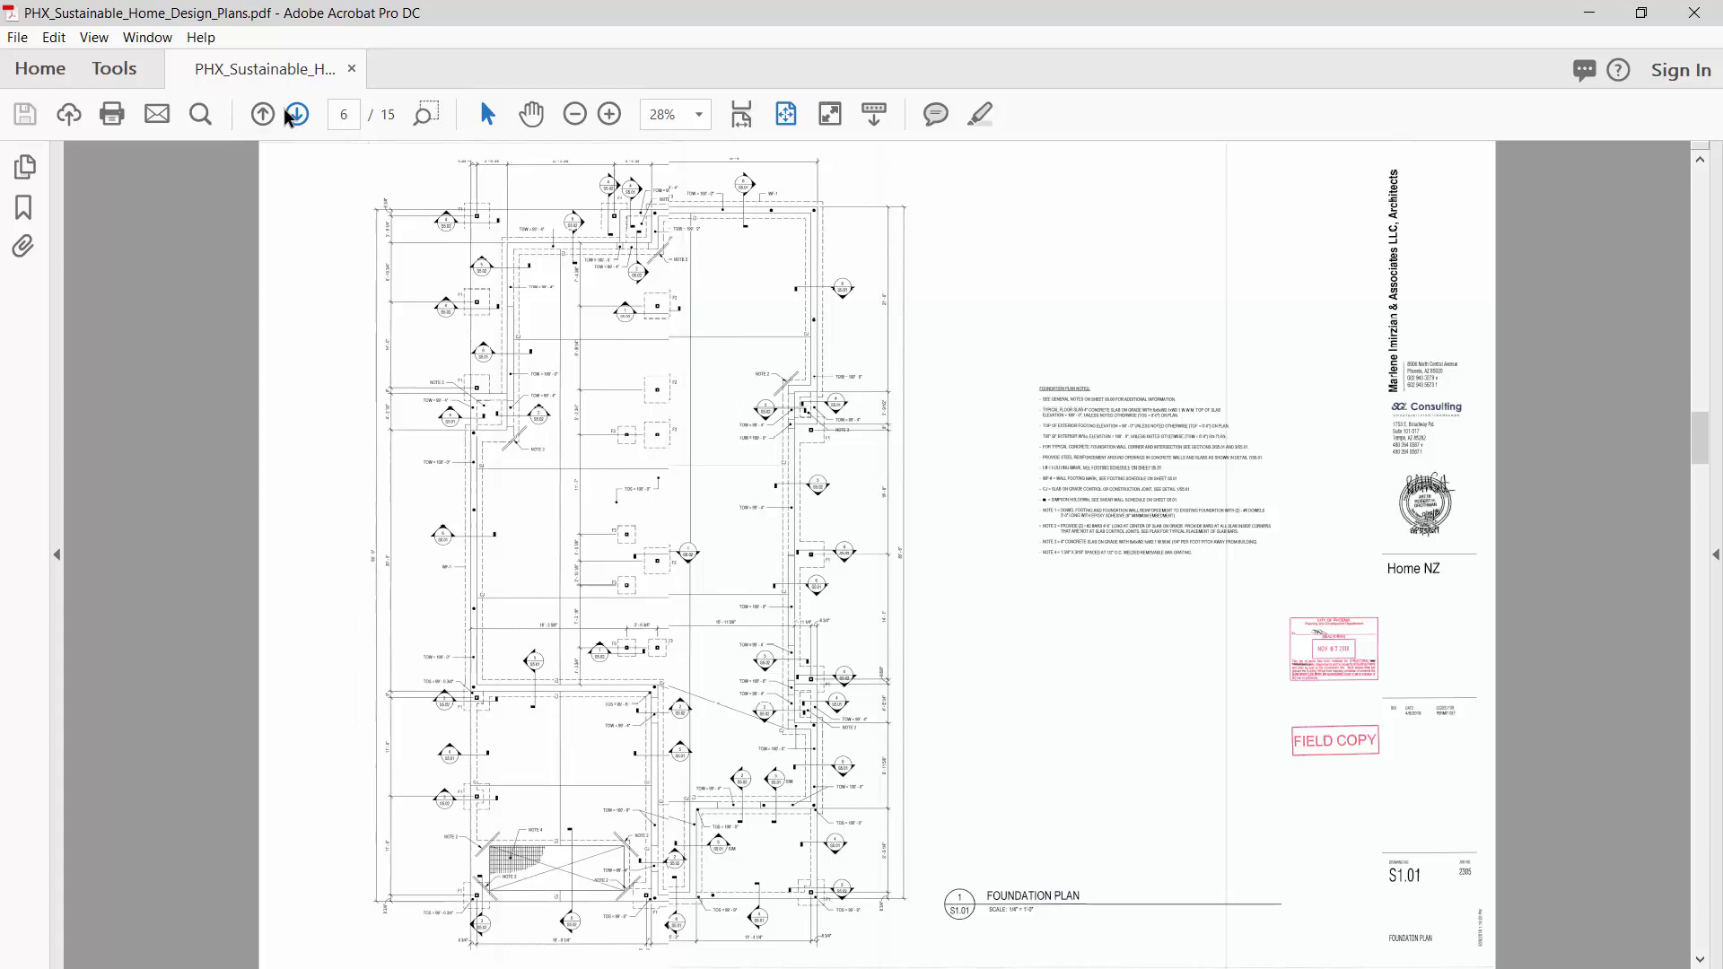
Step: Zoom into page 8's Footing Schedule to read F1 as 3'-0" x 3'-0" x 12" deep, then minimize Acrobat
click(297, 114)
click(297, 114)
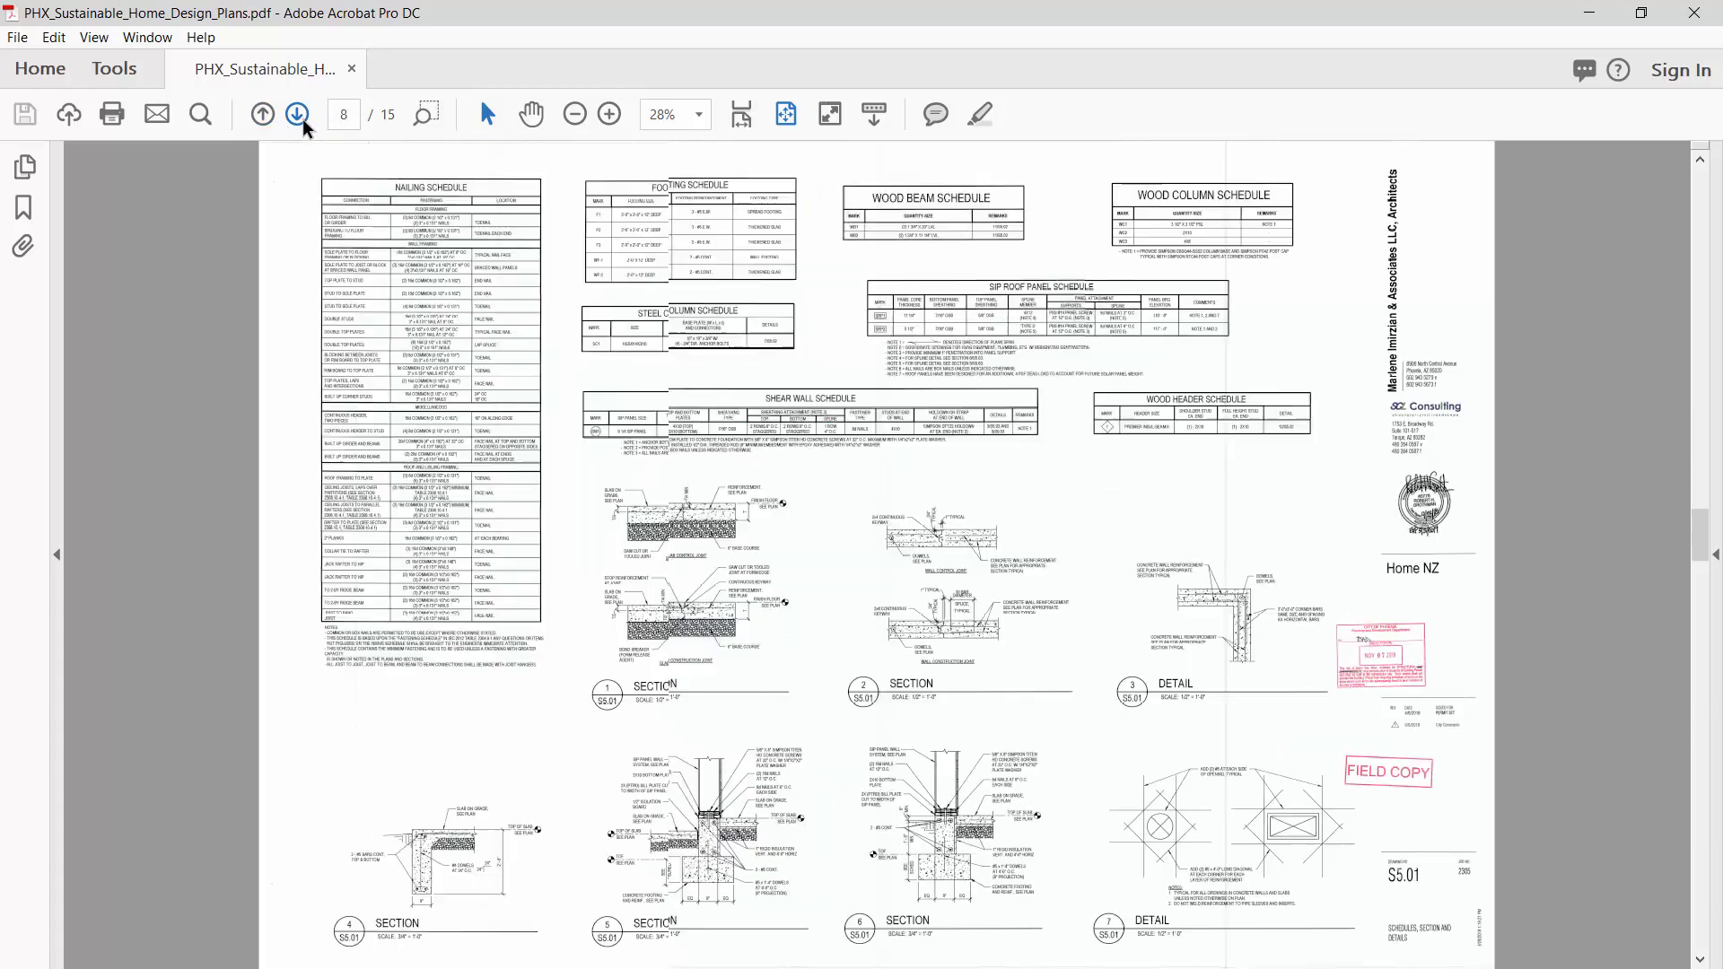
click(427, 114)
drag(573, 172, 827, 299)
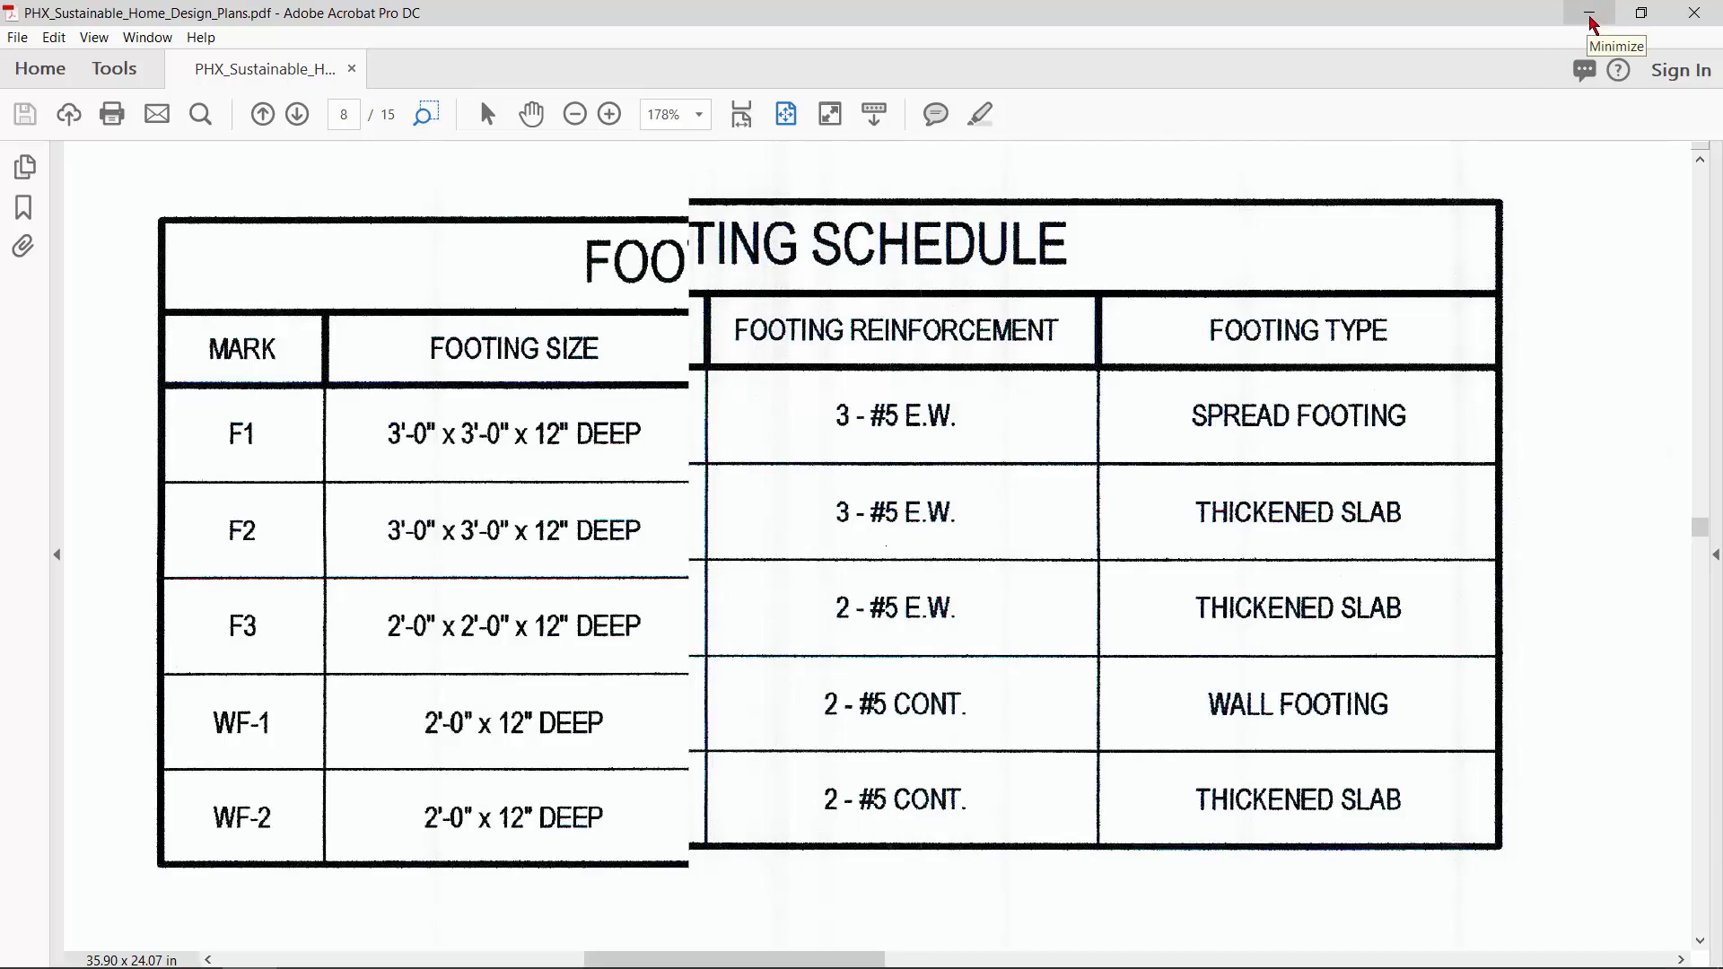
click(1590, 16)
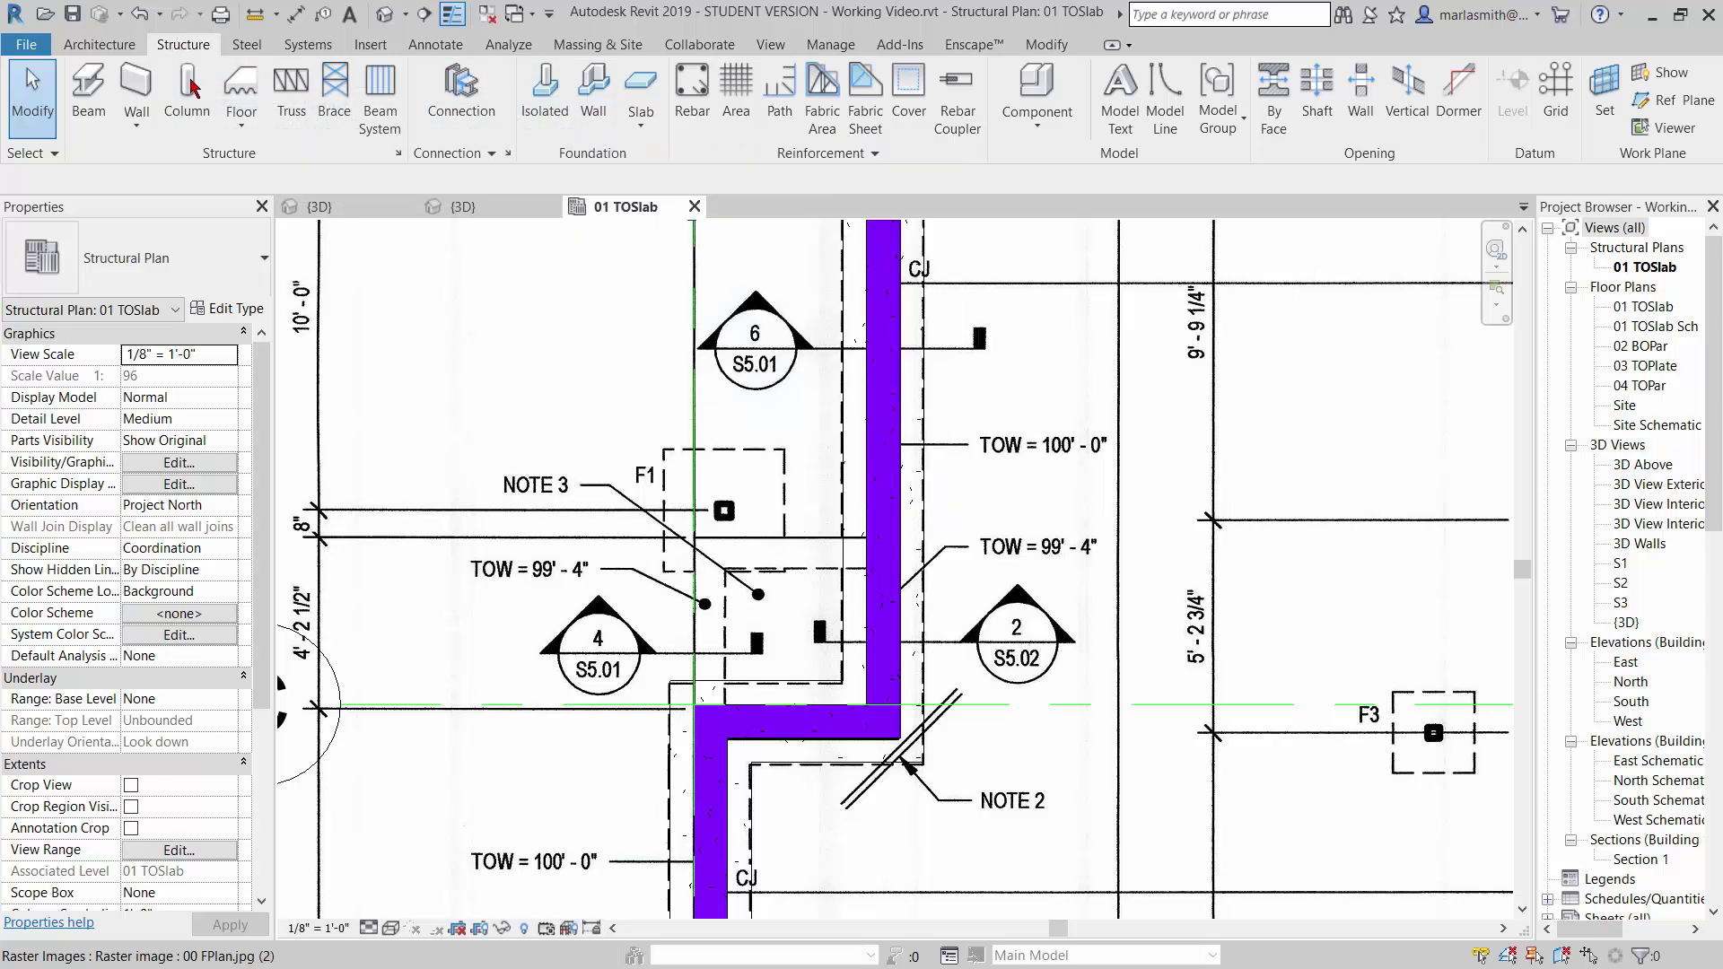
Step: Start an Isolated foundation, review the existing footing types, and bring up the Load Family library
click(539, 112)
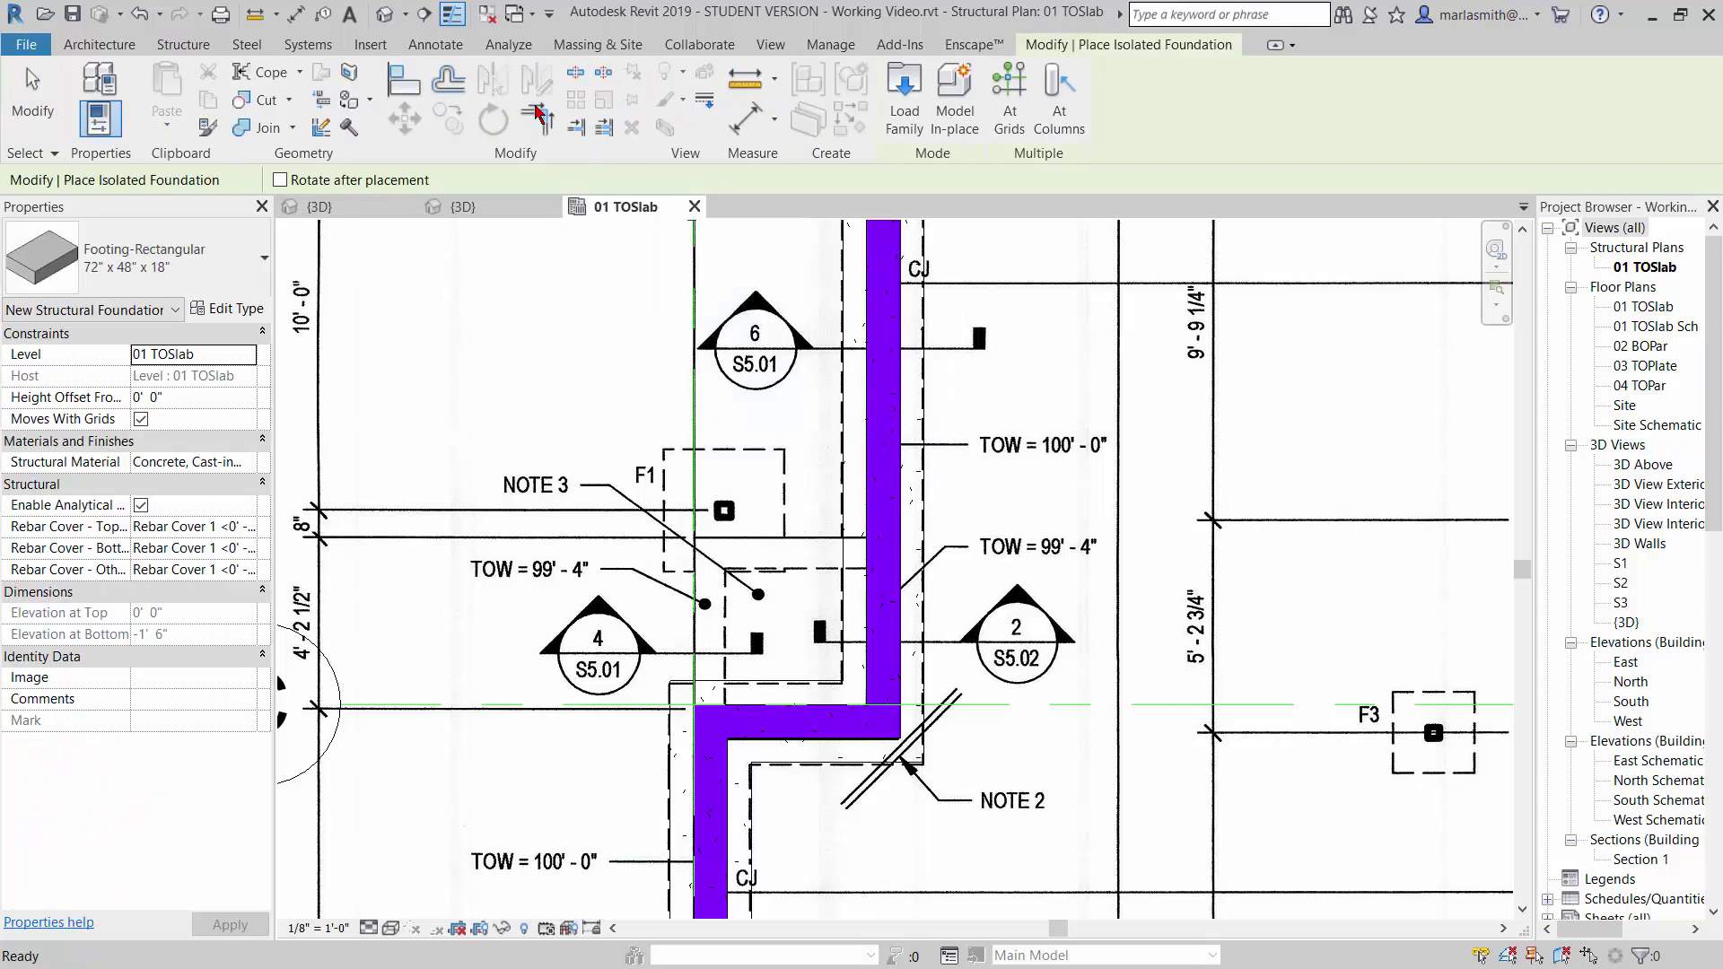
click(238, 285)
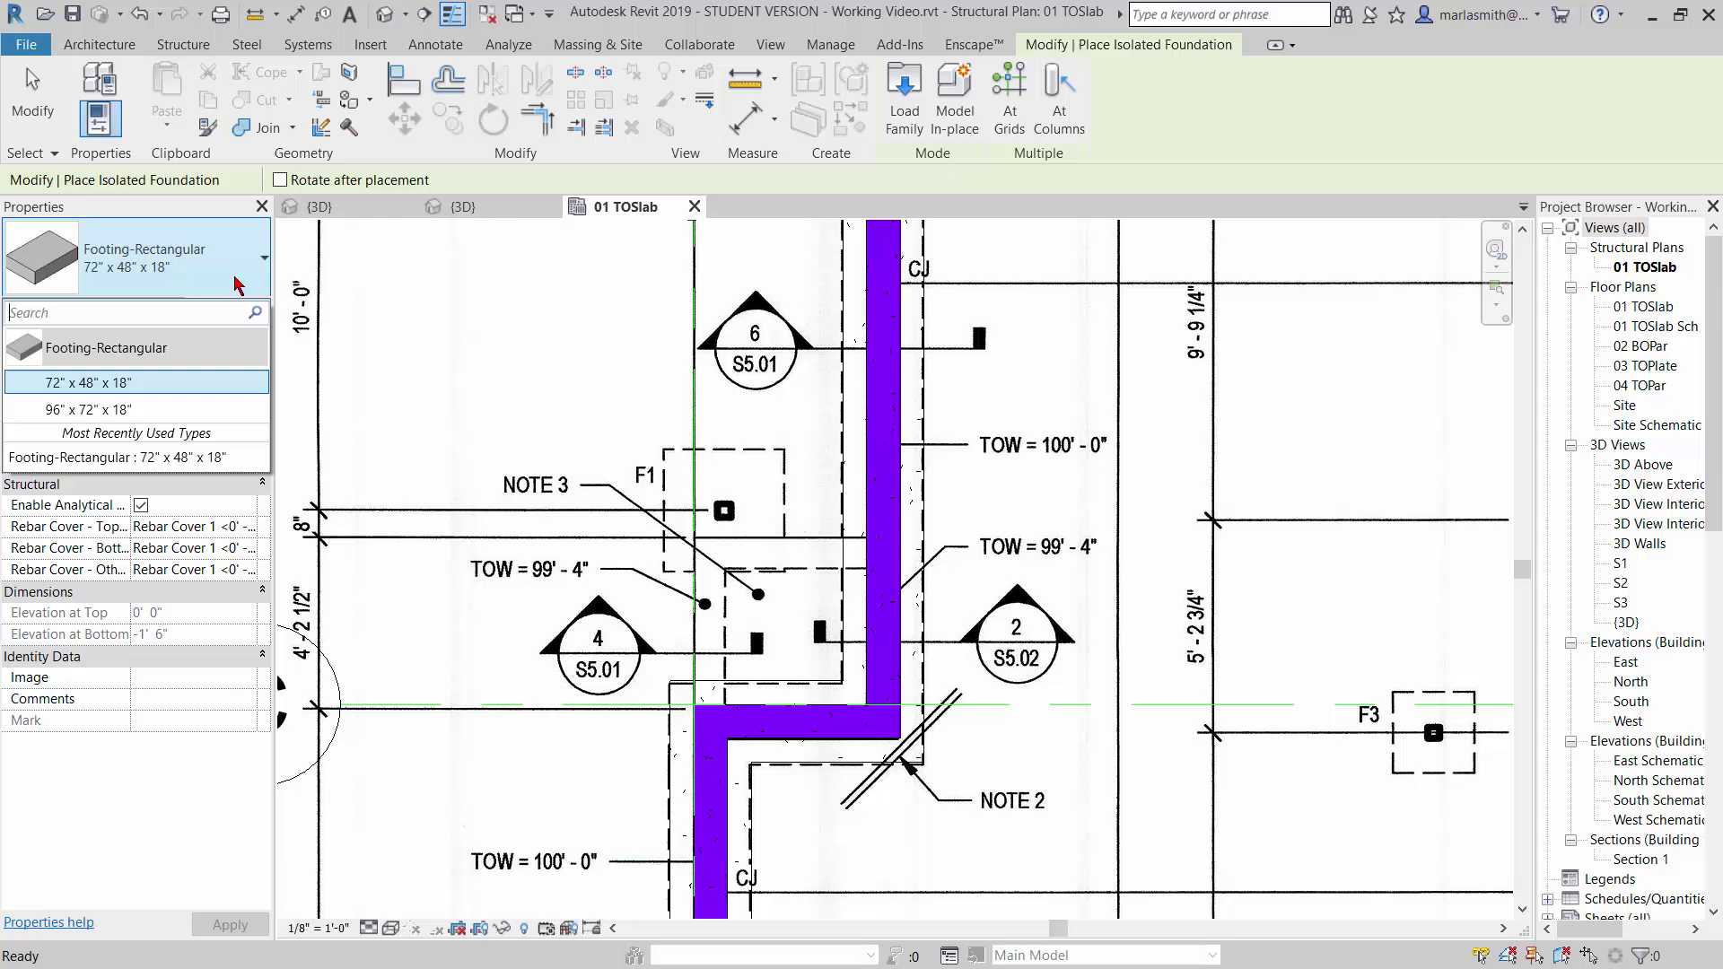
click(238, 285)
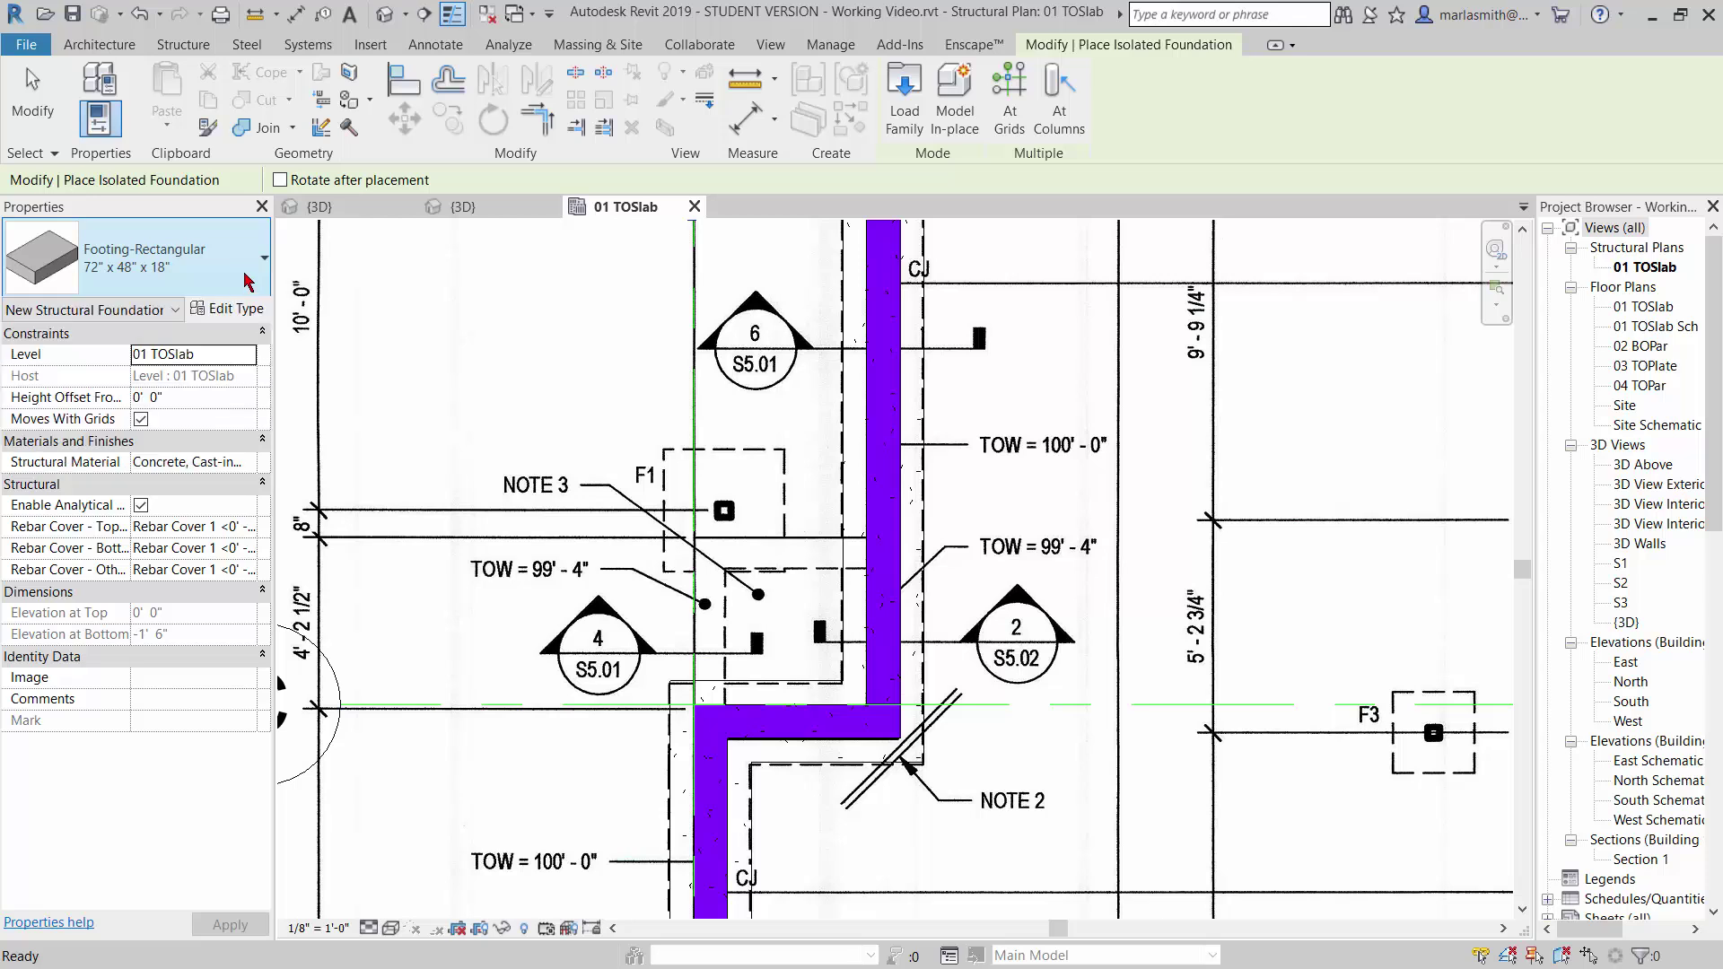
click(900, 109)
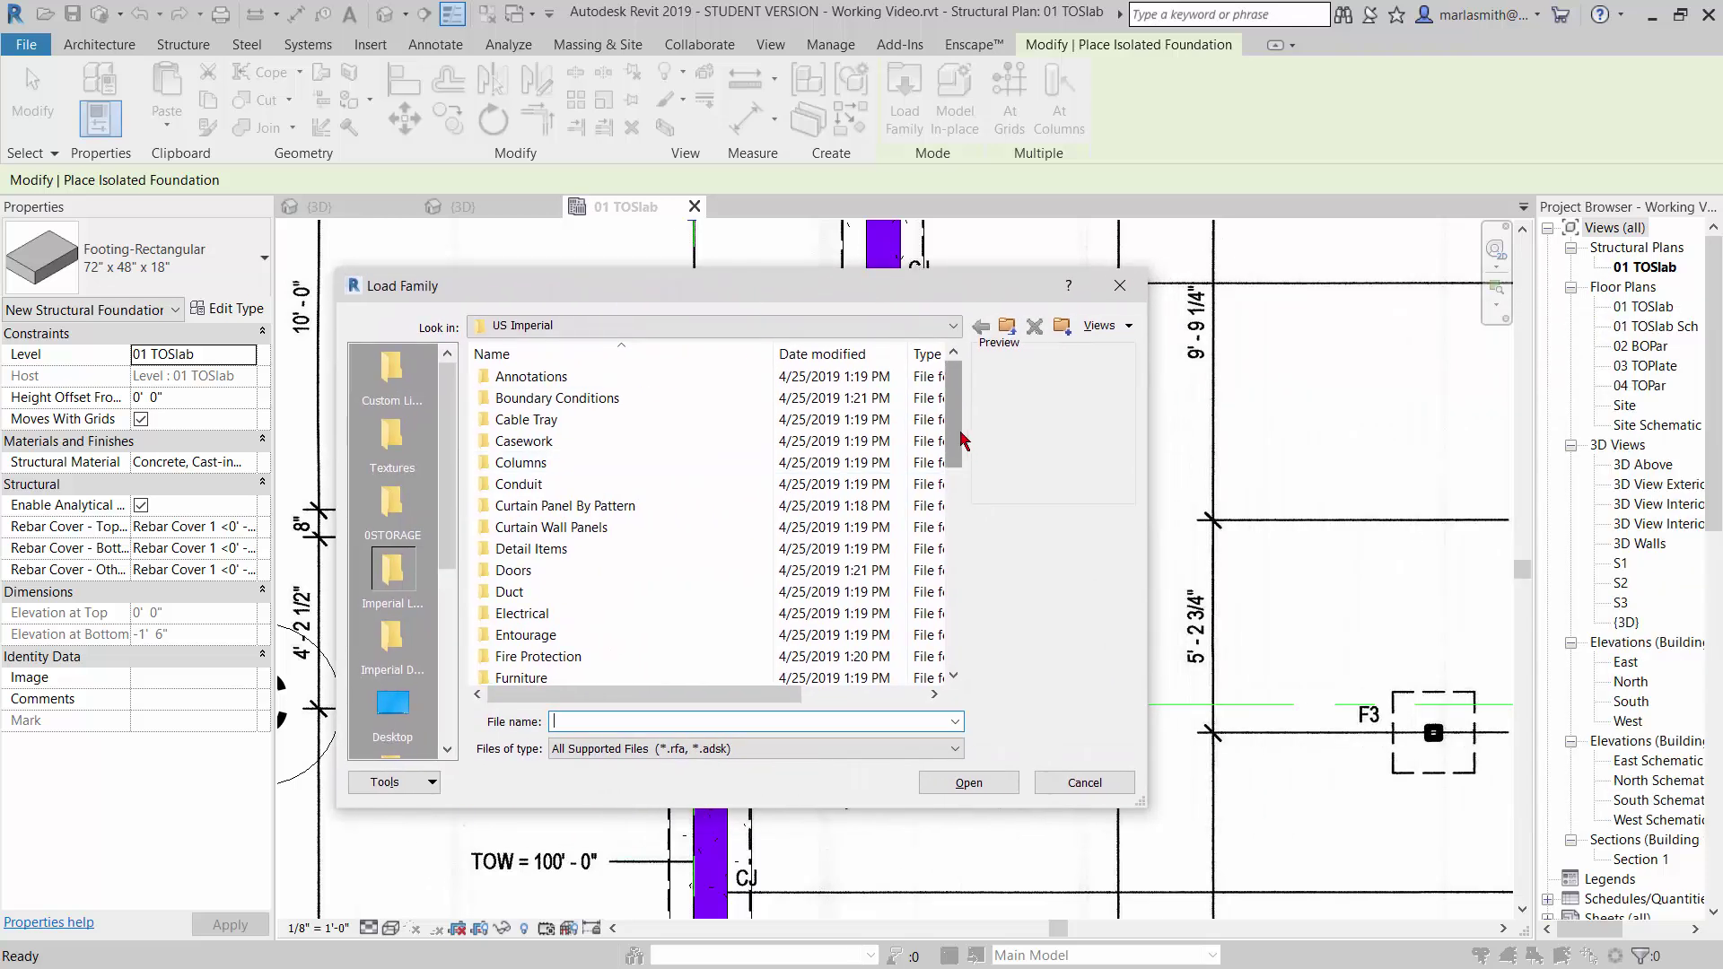
drag(957, 440, 957, 604)
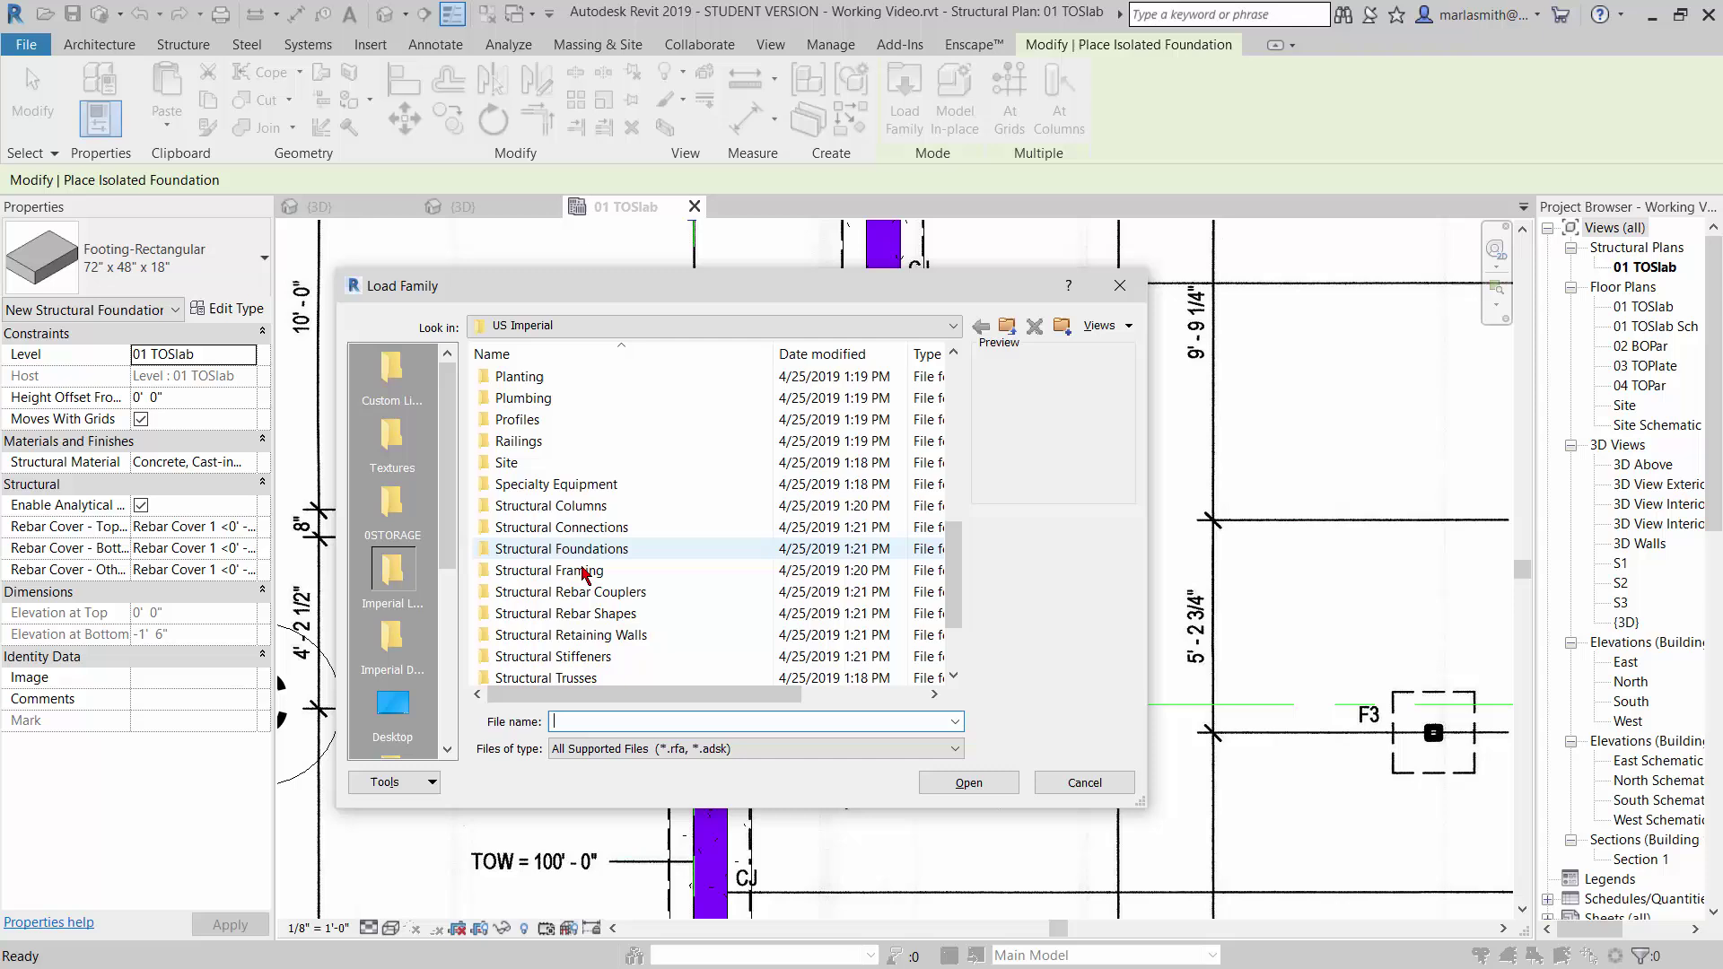
double_click(596, 552)
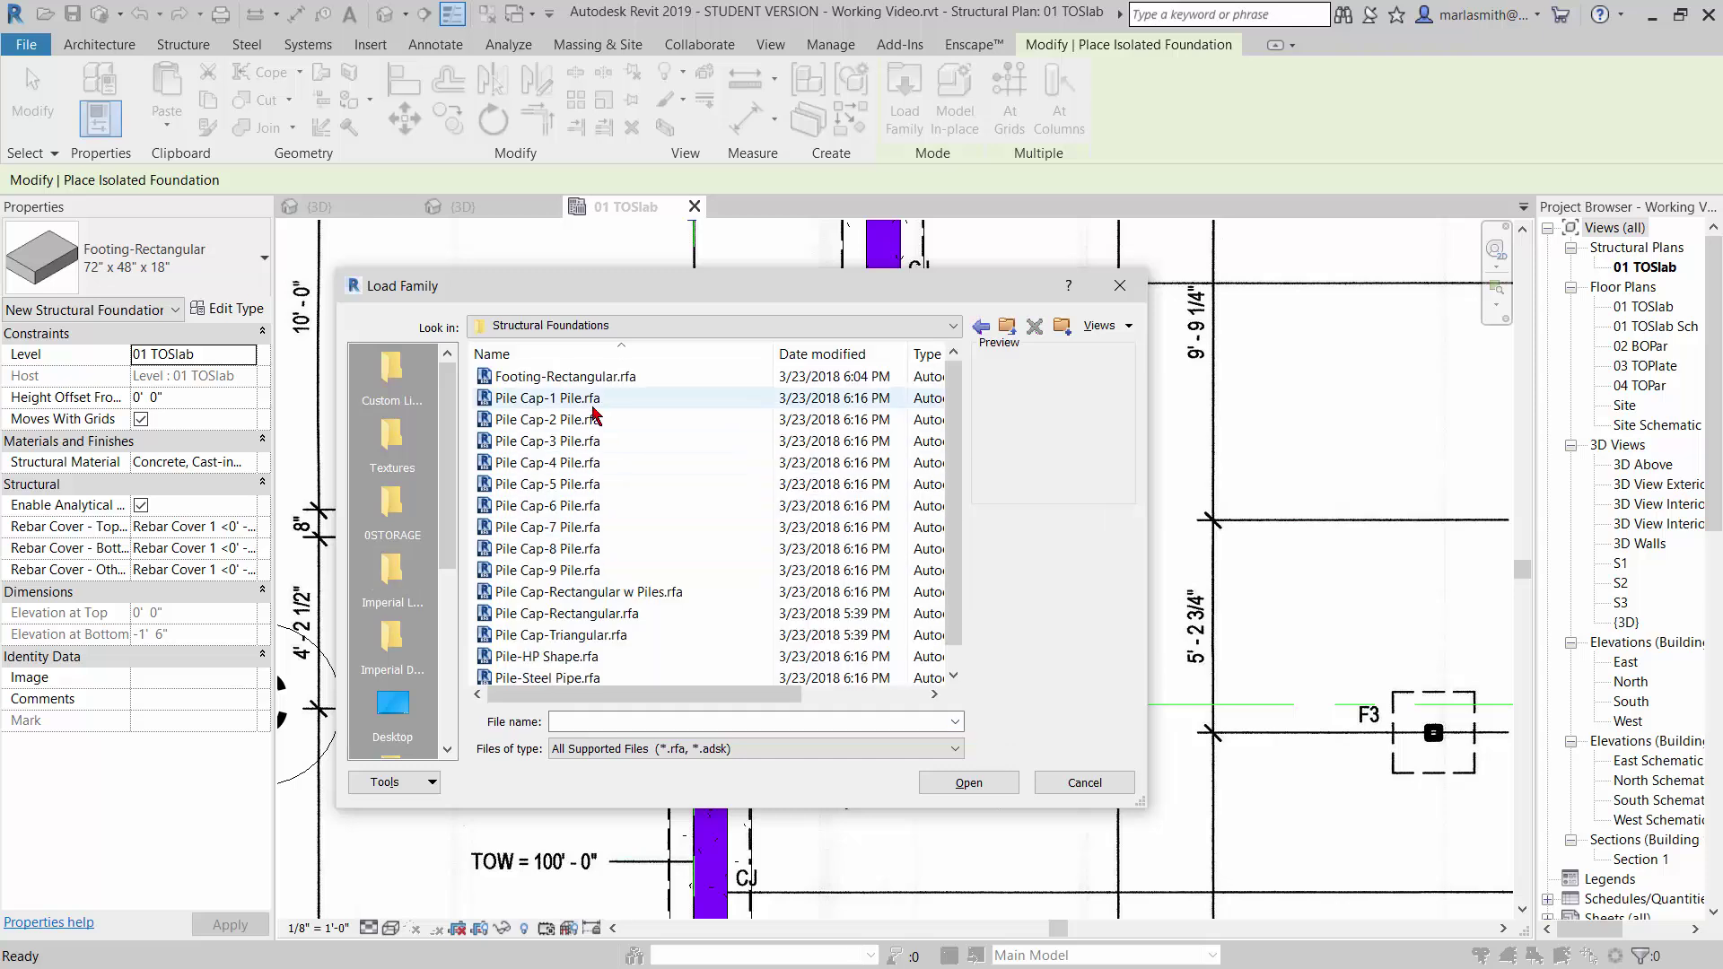
click(575, 377)
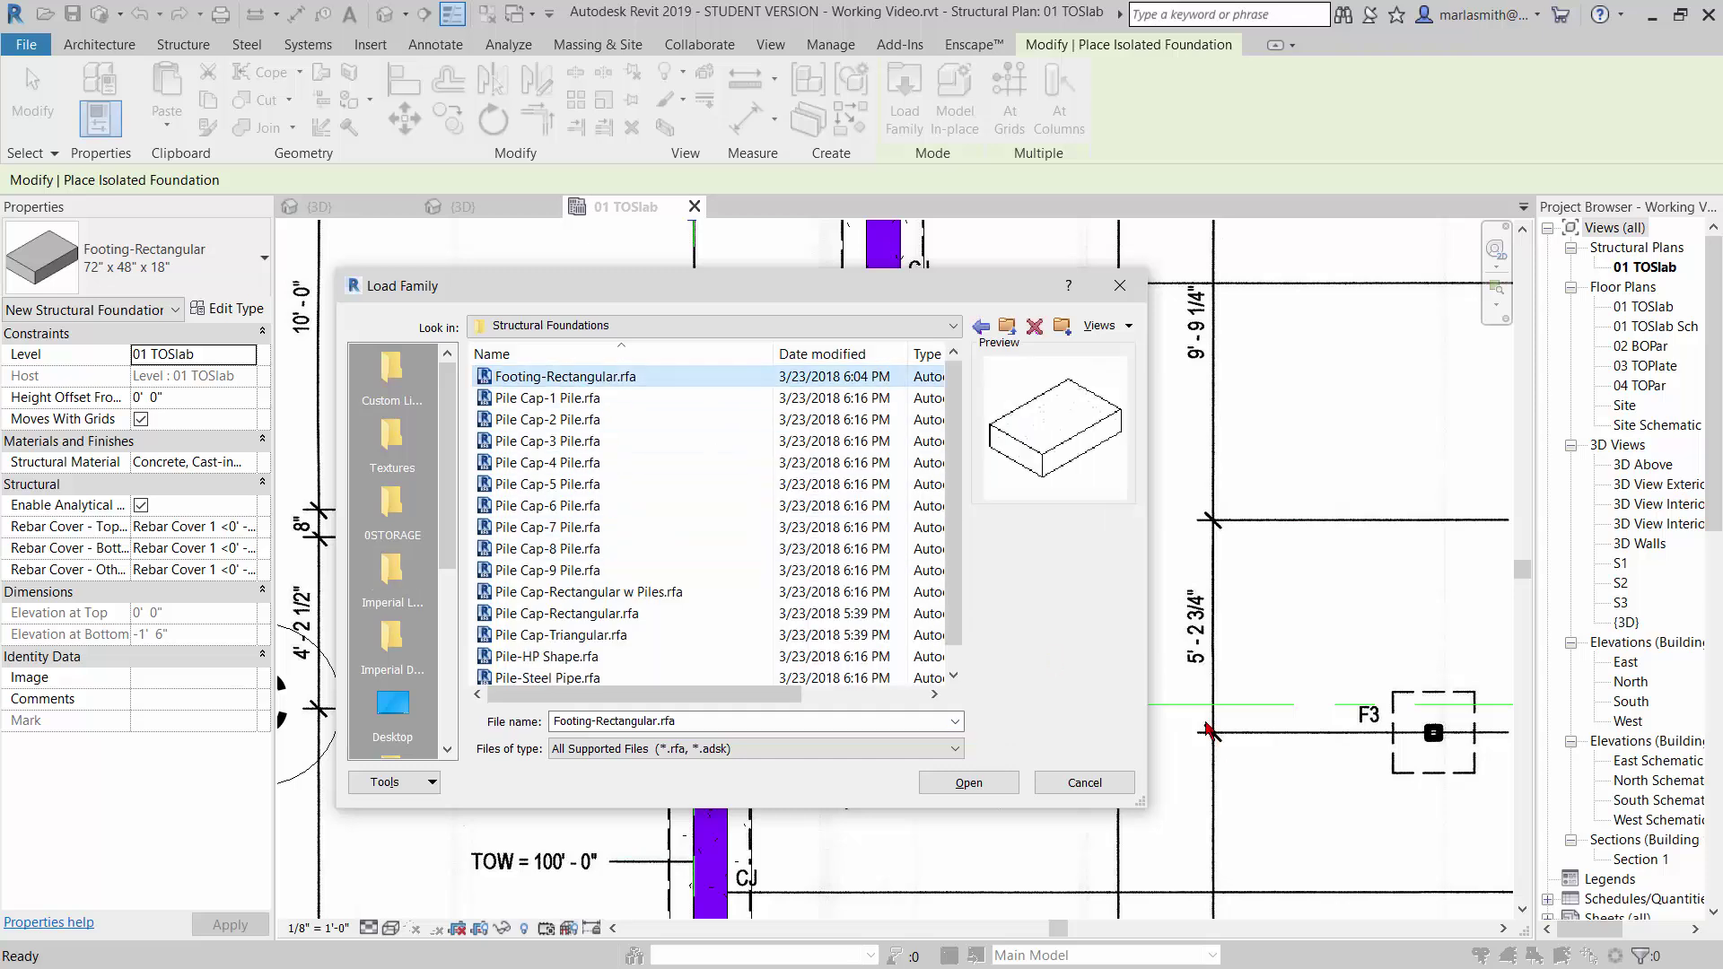
click(1113, 786)
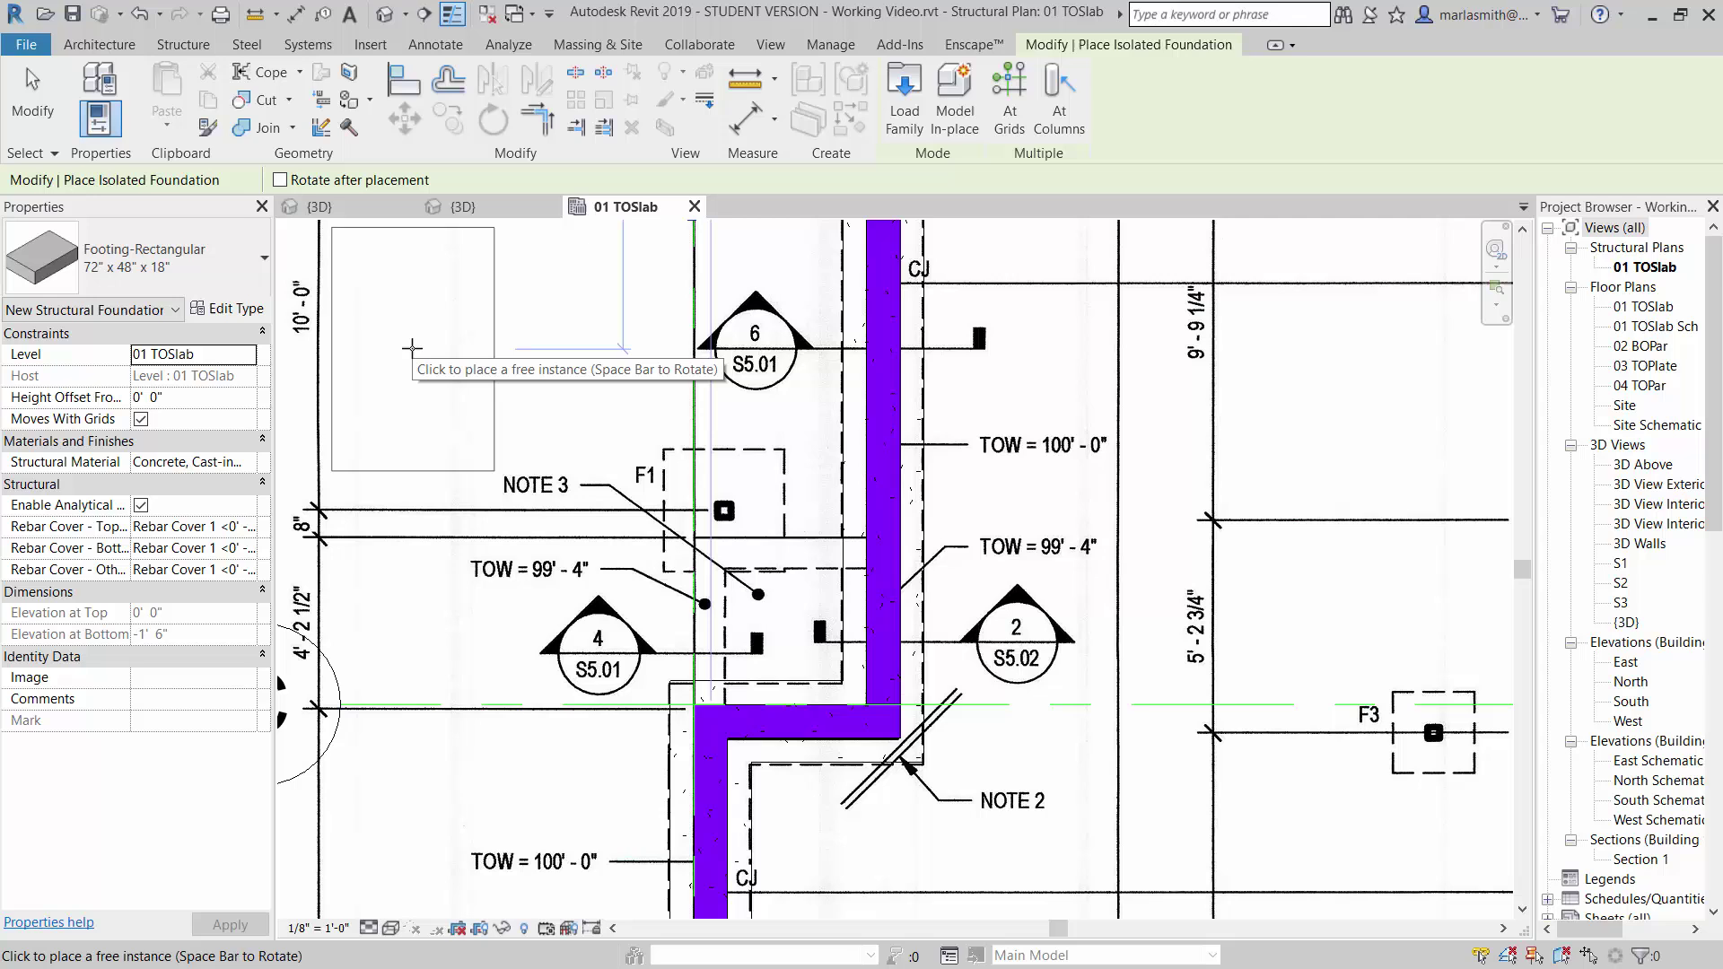
Step: Duplicate the 72" x 48" x 18" footing type as a new type named 36" x 36" x 12"
key(Escape)
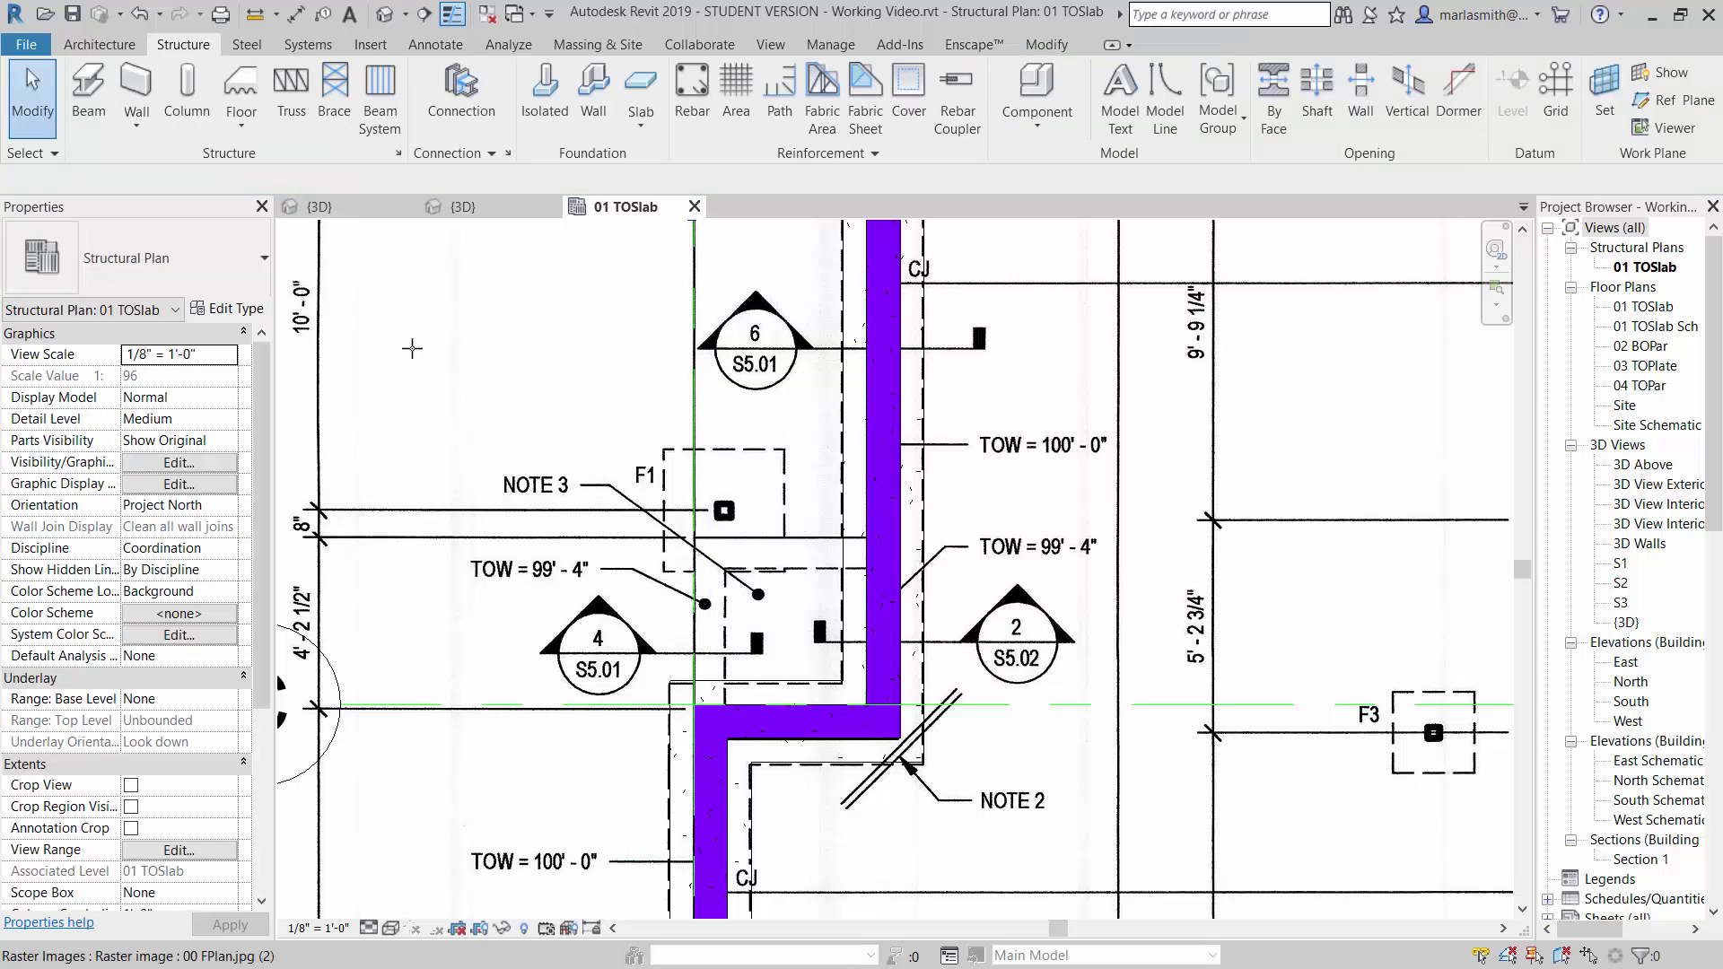
click(545, 90)
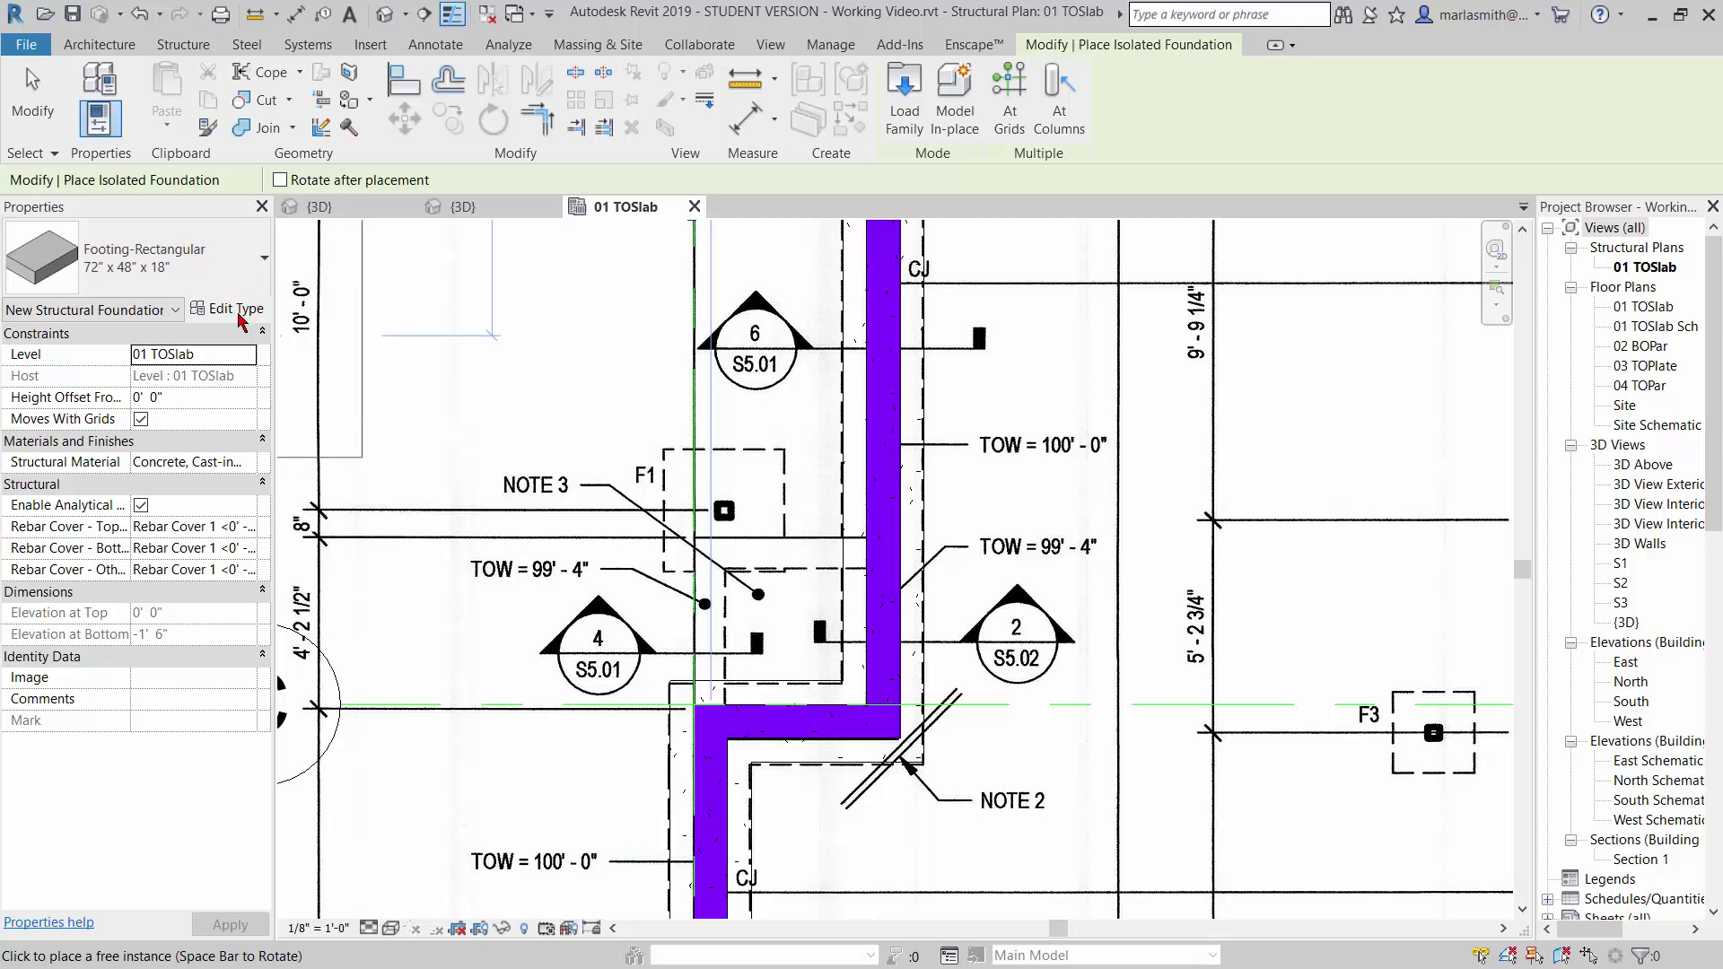
click(241, 314)
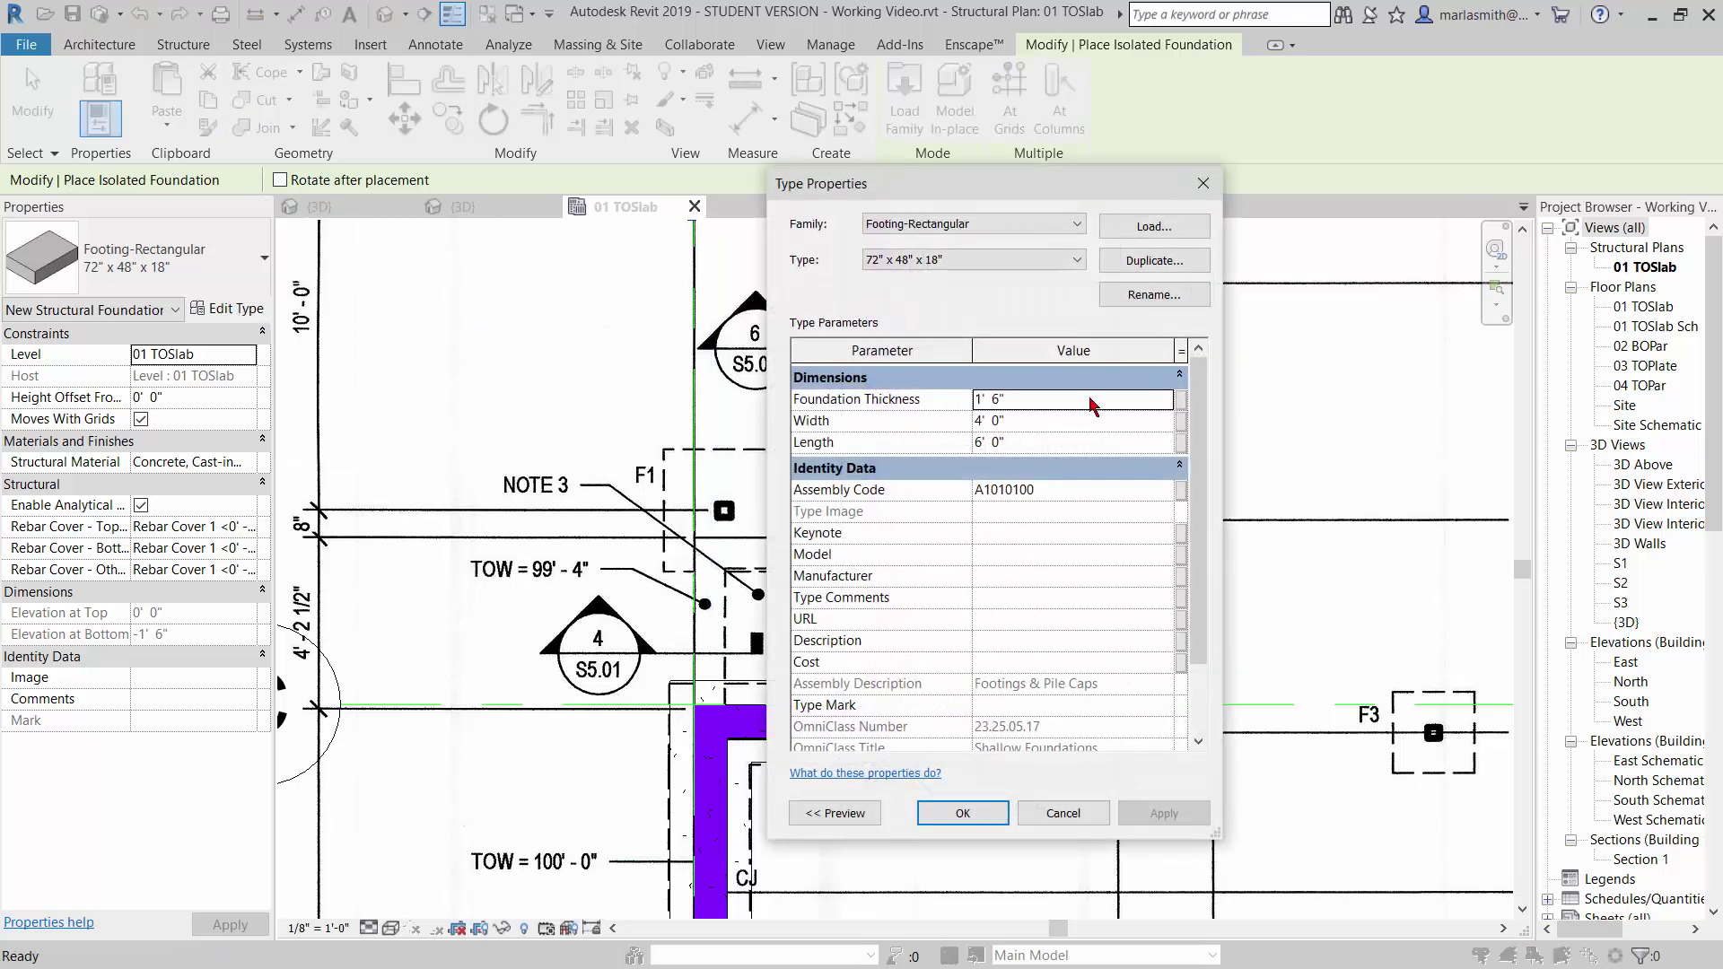
click(1154, 260)
drag(884, 483, 831, 489)
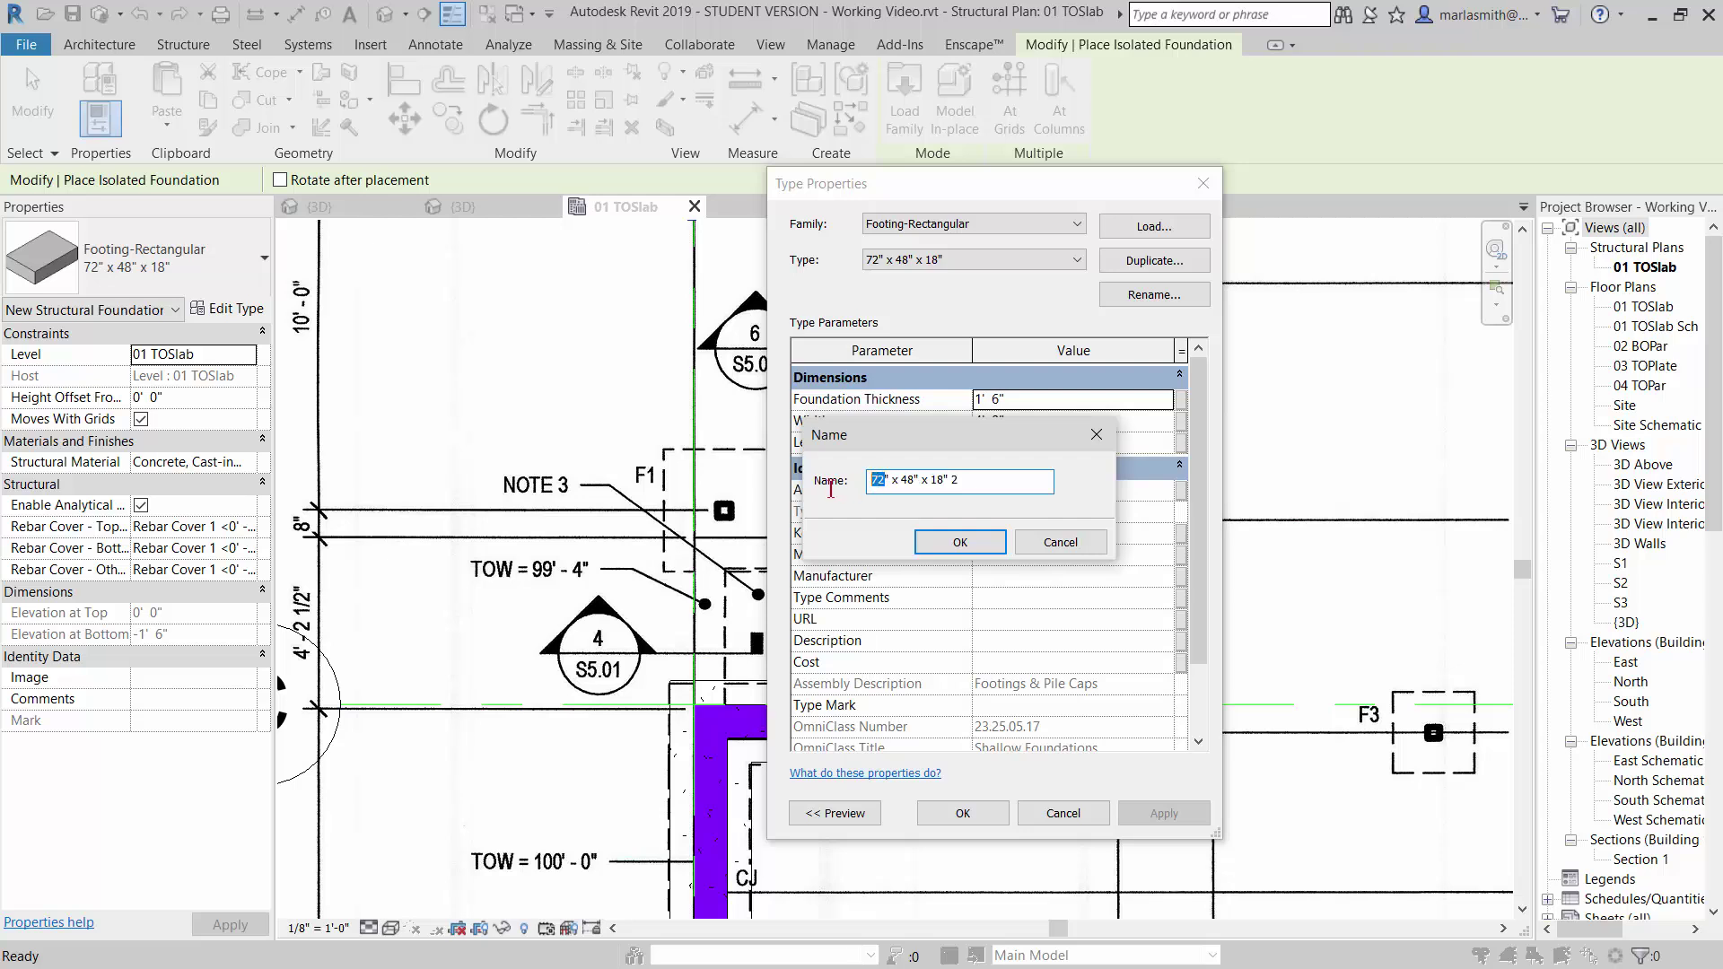
text(36)
key(BackSpace)
key(BackSpace)
text(362)
click(985, 544)
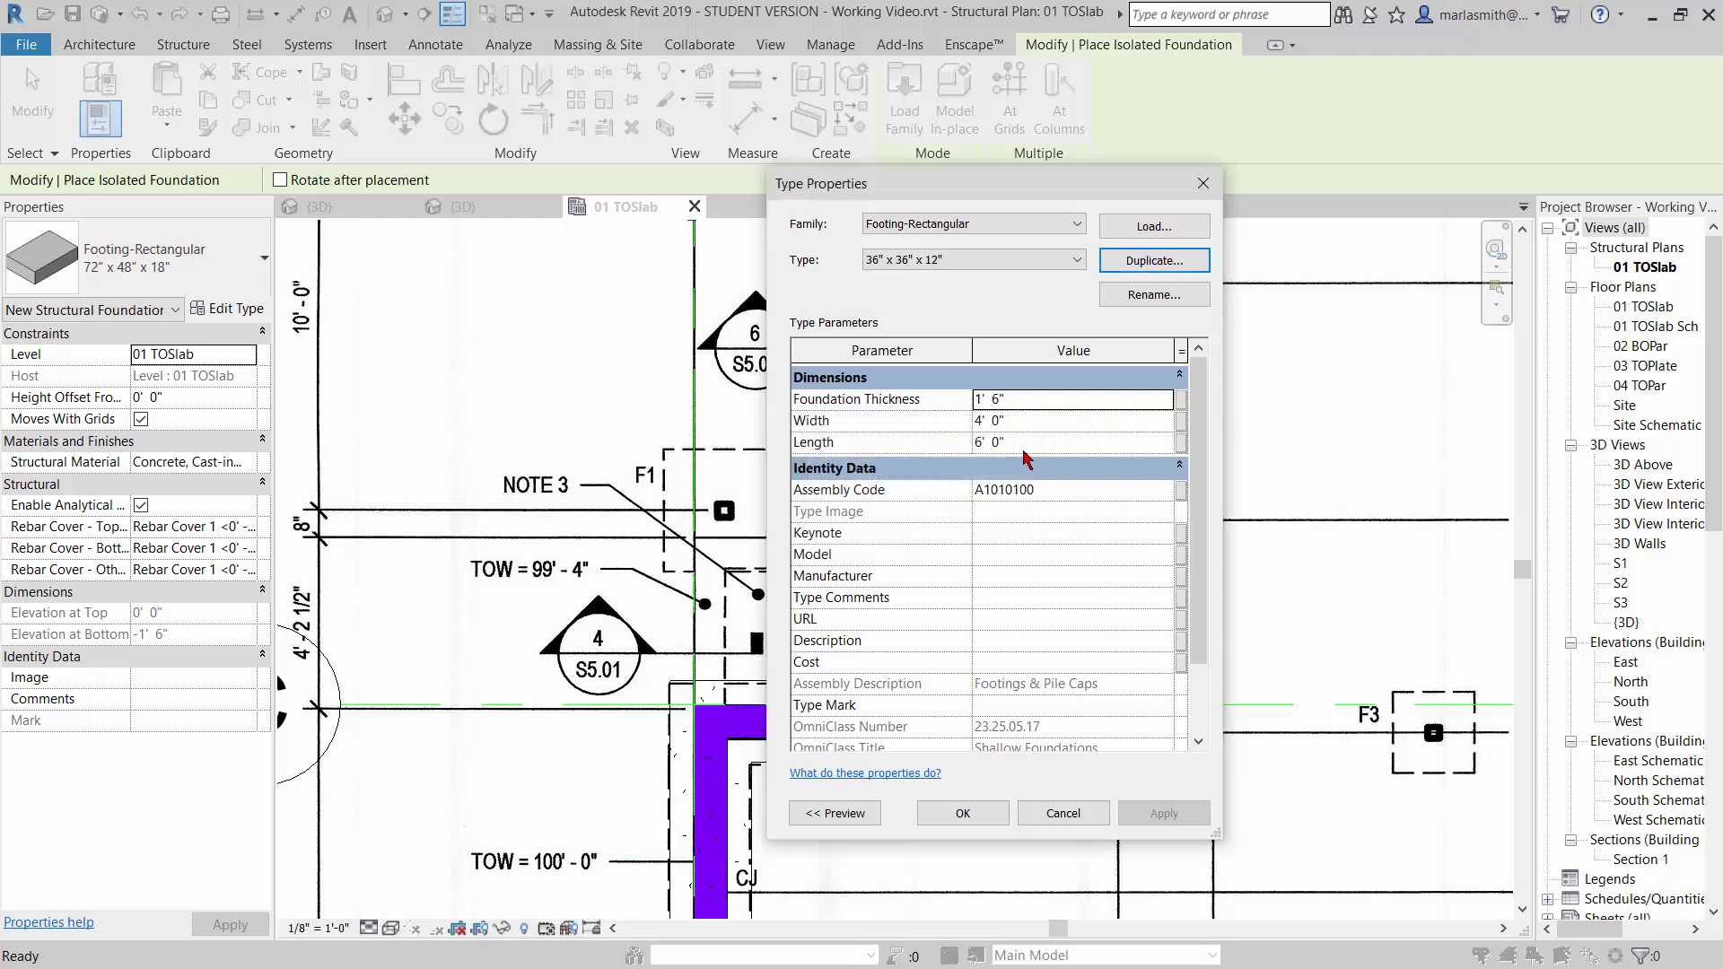
Step: Give the new type Foundation Thickness 1', Width 3' and Length 3'
click(1038, 406)
text(1)
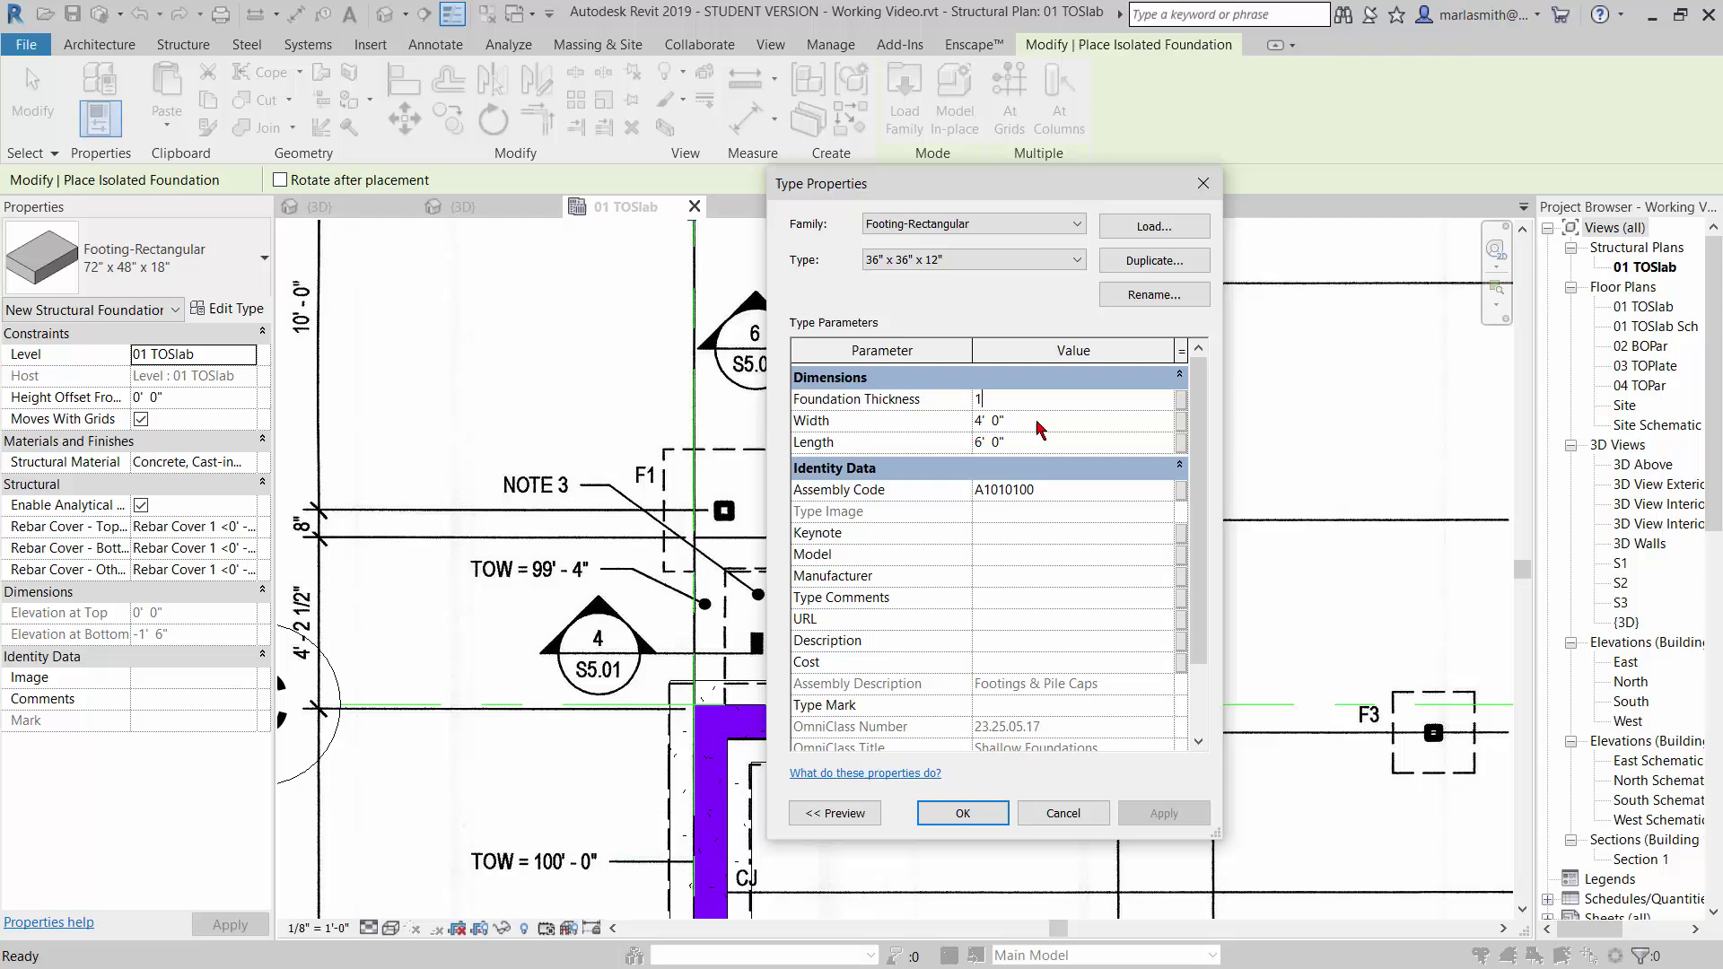
click(1037, 426)
text(3)
click(1043, 443)
text(3)
click(963, 814)
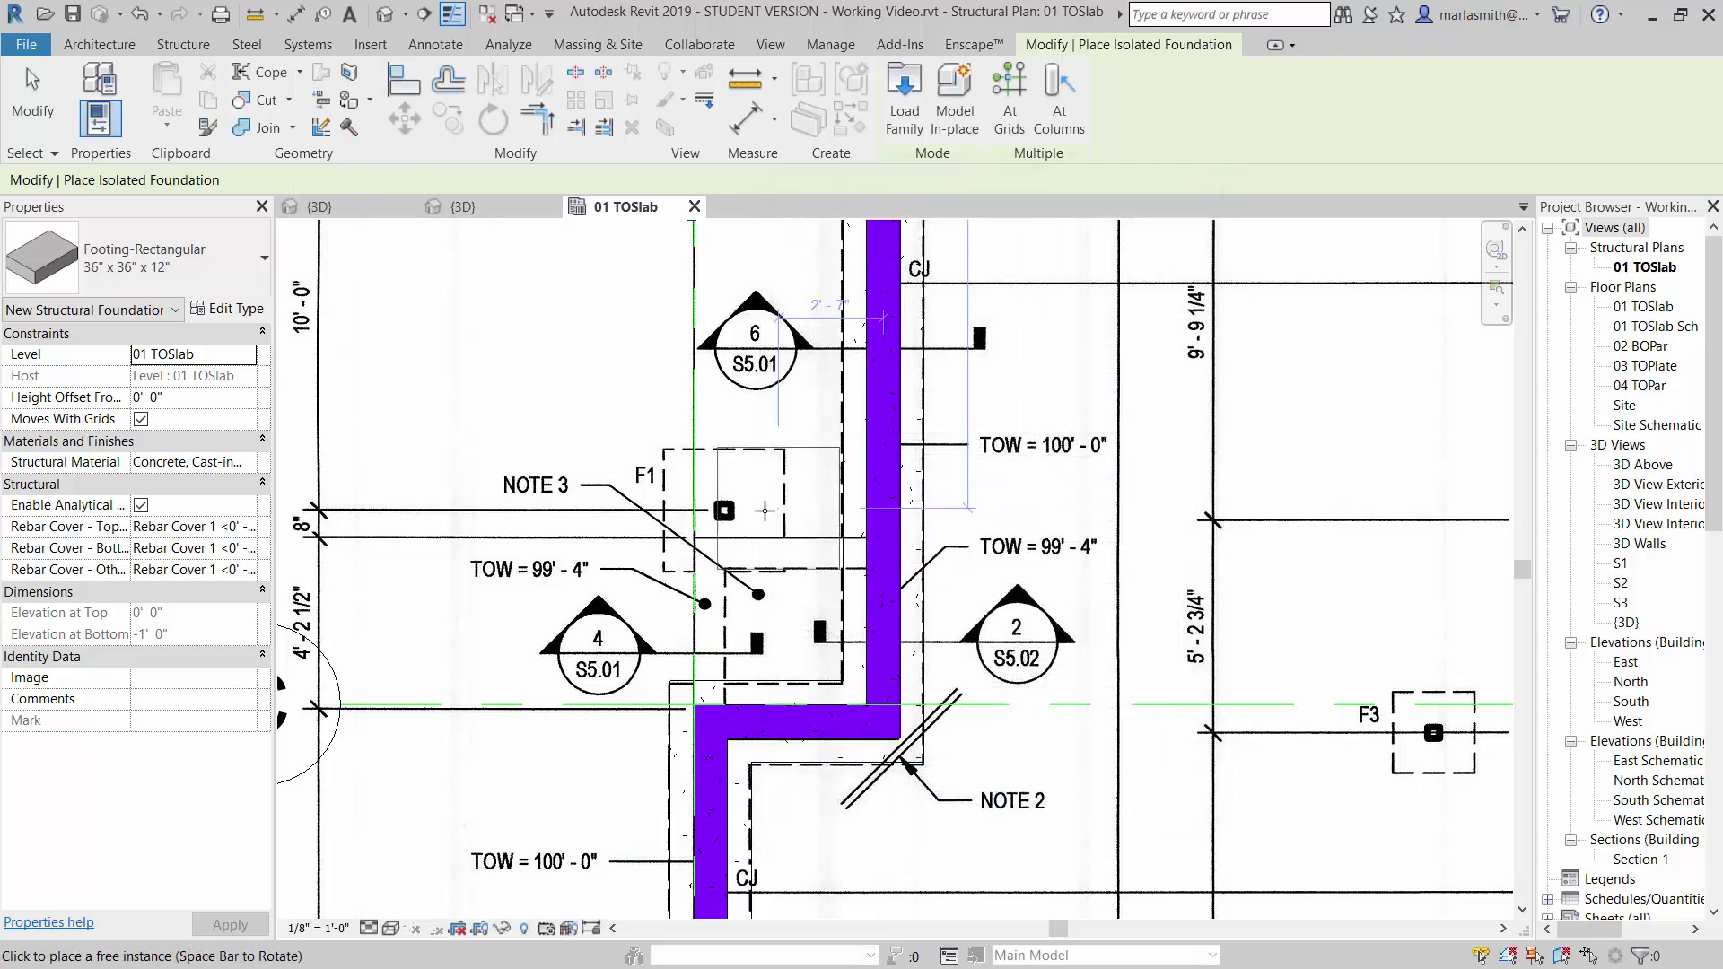
Step: Drop a 36" x 36" x 12" footing at the Grid 1 / Grid D intersection by F1
scroll(758, 570, down, 2)
scroll(758, 570, down, 1)
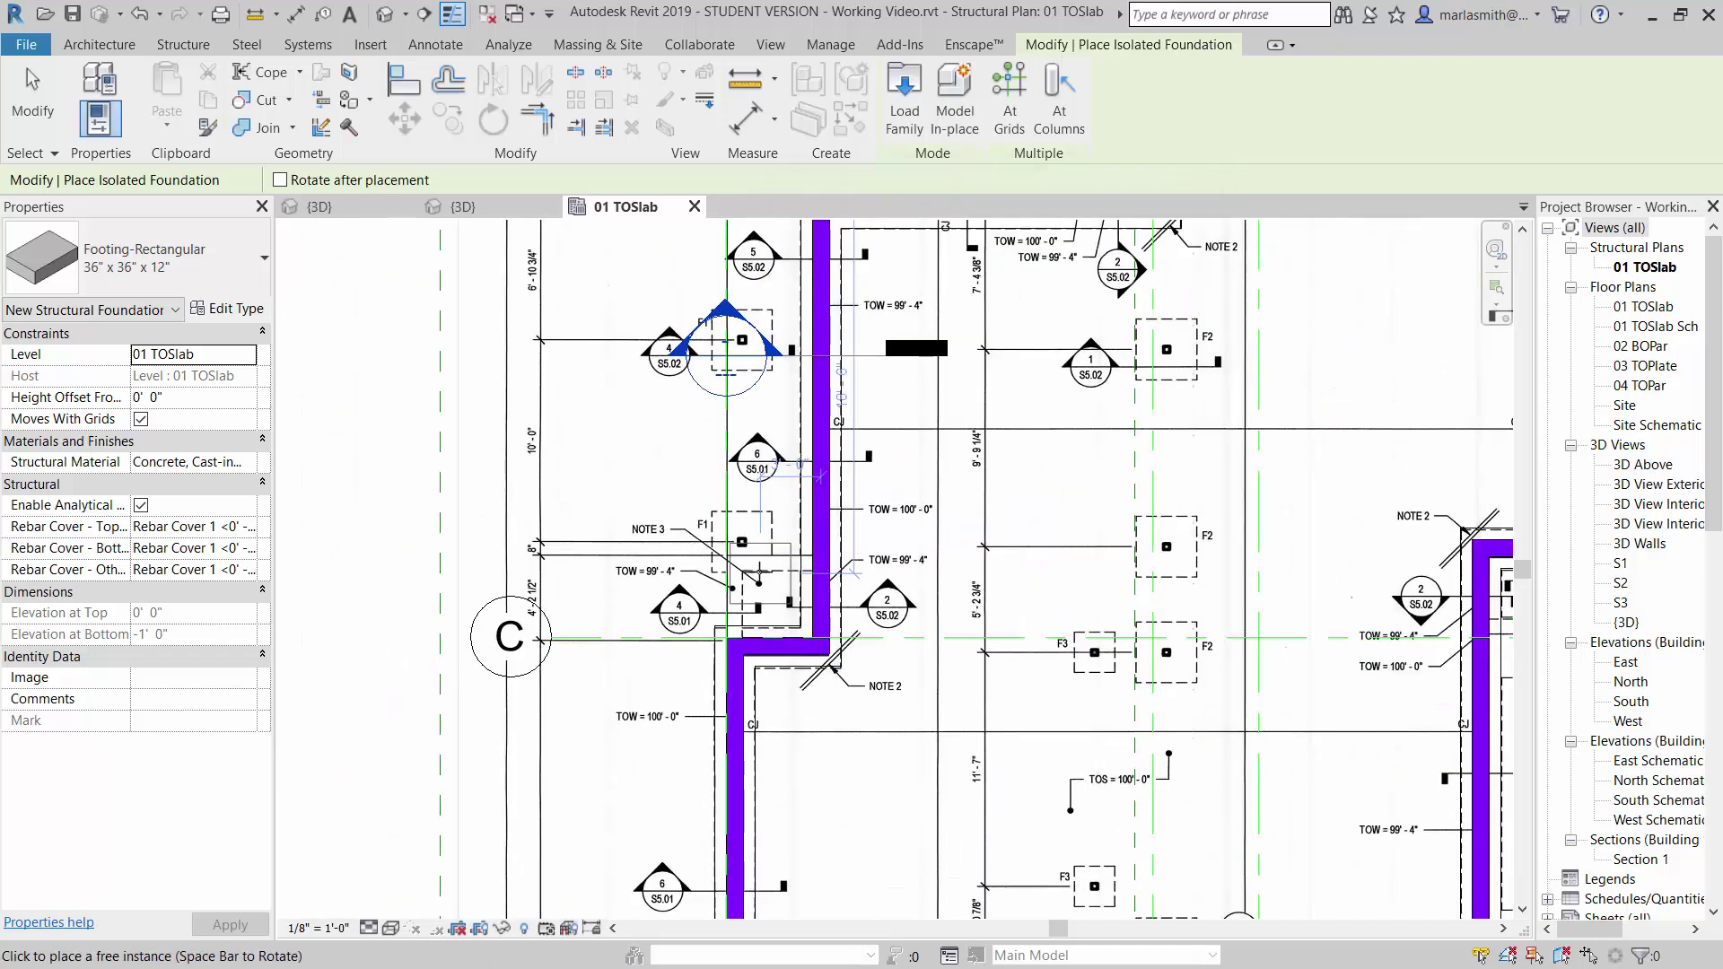
scroll(759, 570, down, 3)
scroll(755, 334, up, 5)
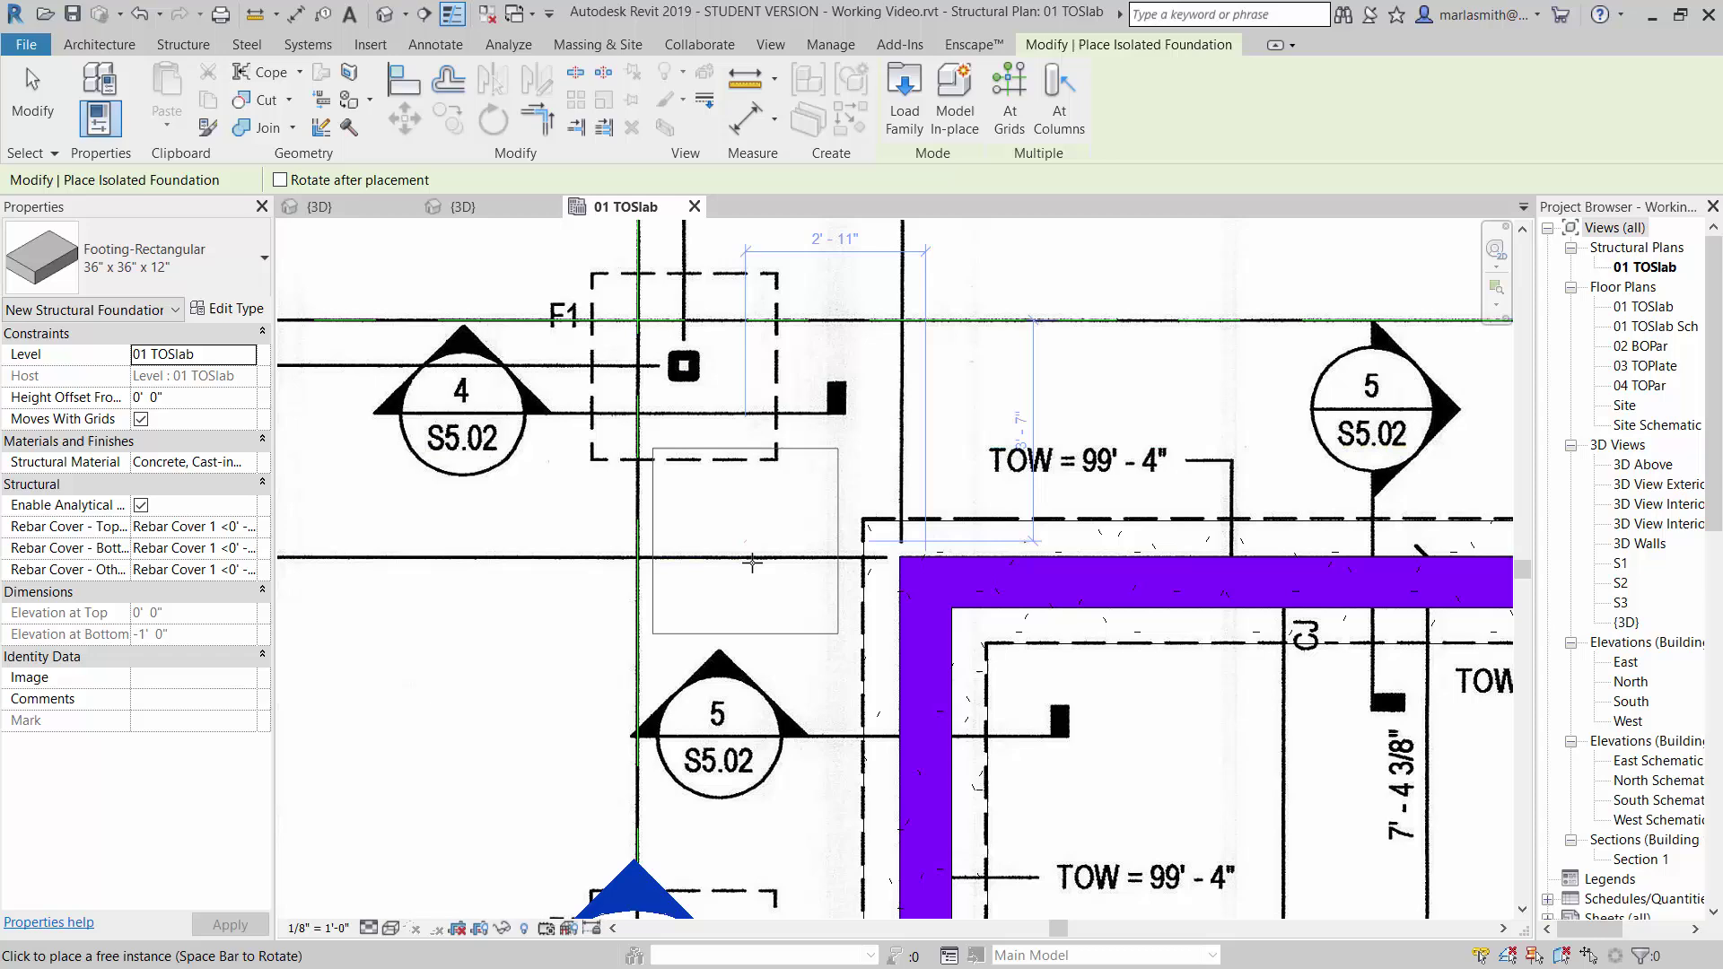
scroll(639, 321, down, 4)
scroll(726, 501, up, 5)
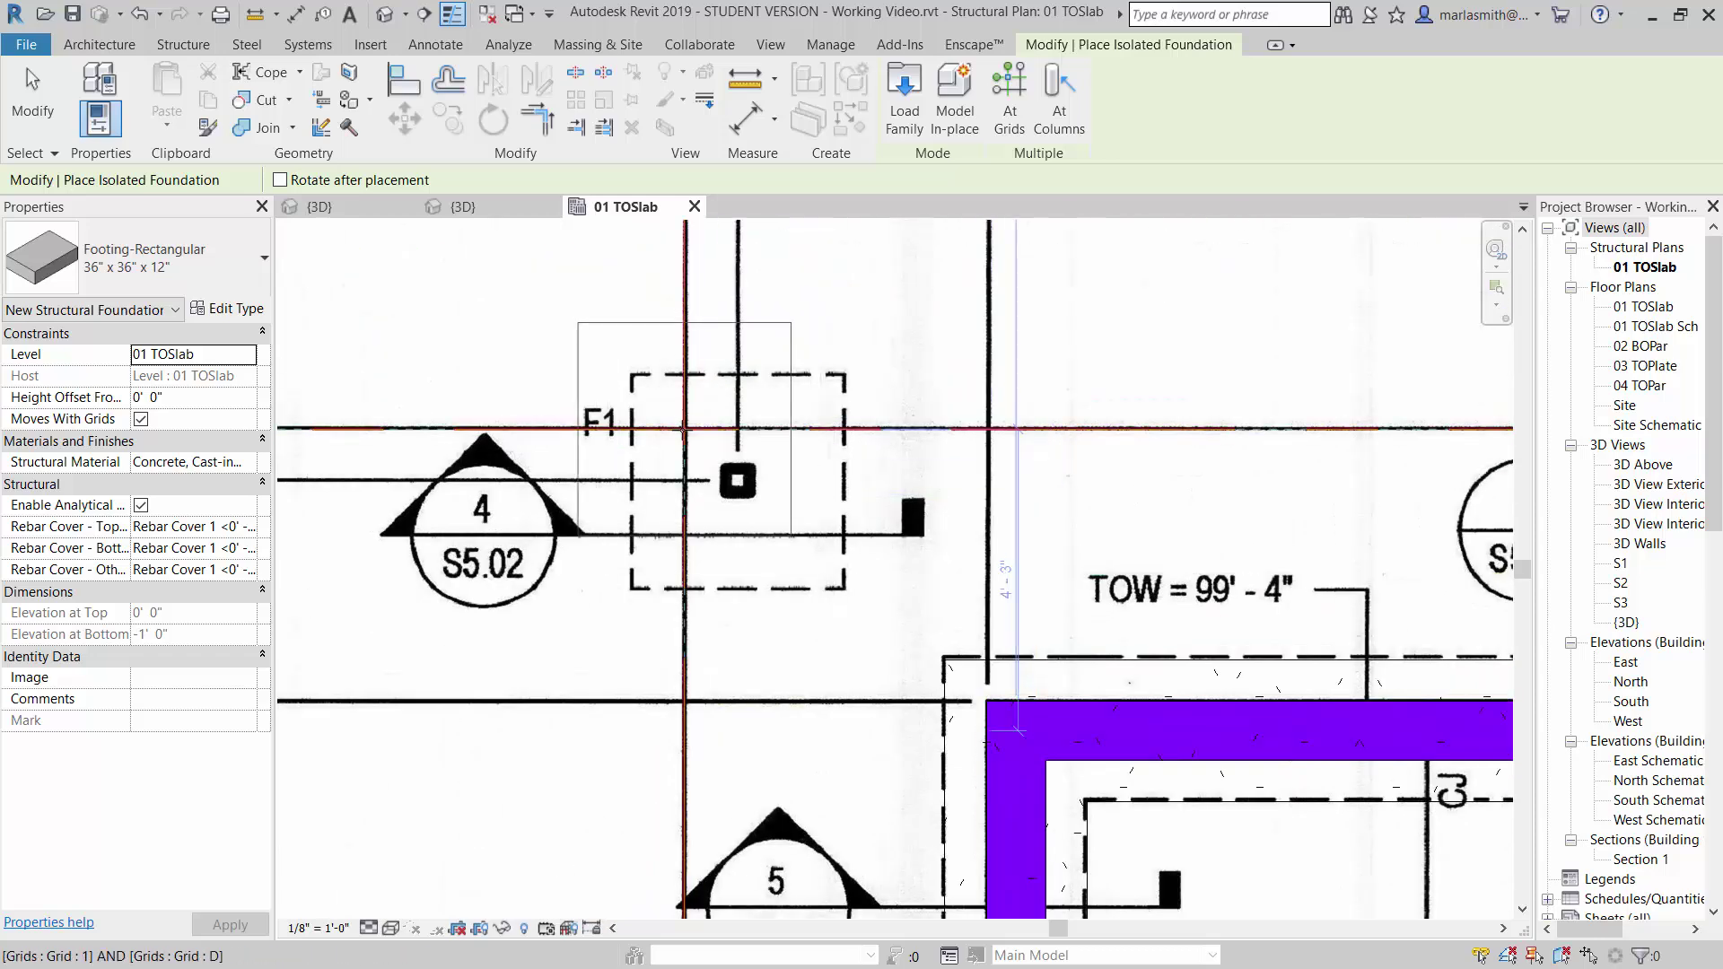
click(684, 431)
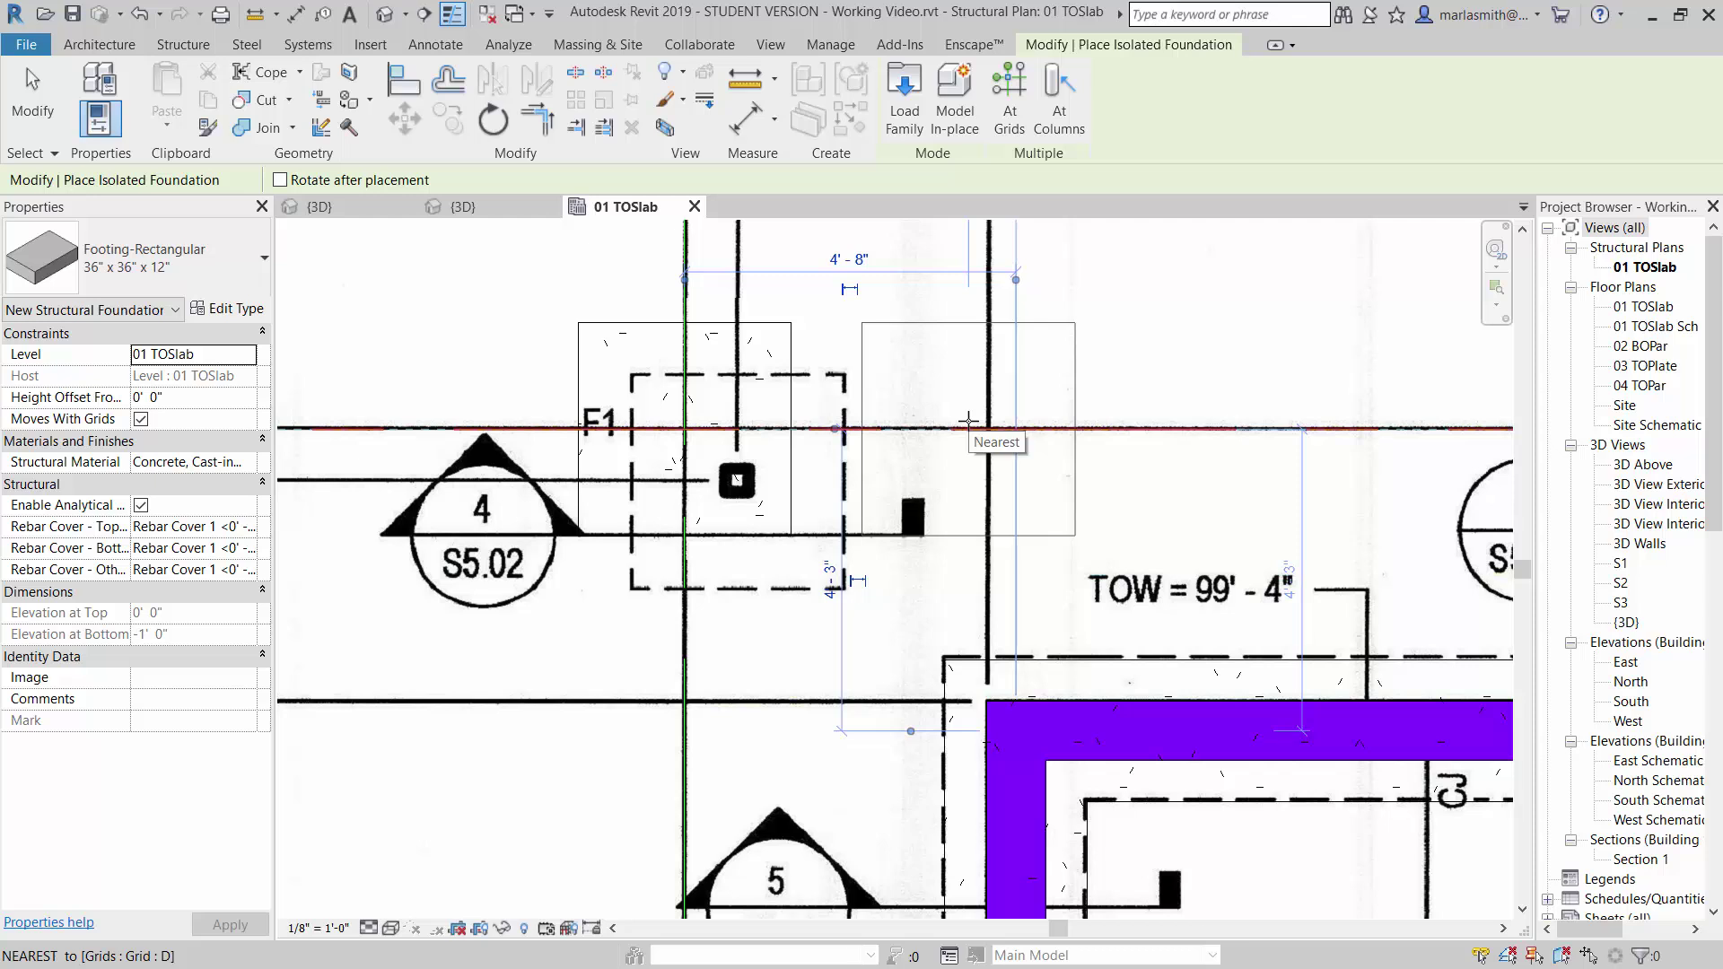
Step: Move the footing near the F1 mark 8.75" to the right
key(Escape)
key(Escape)
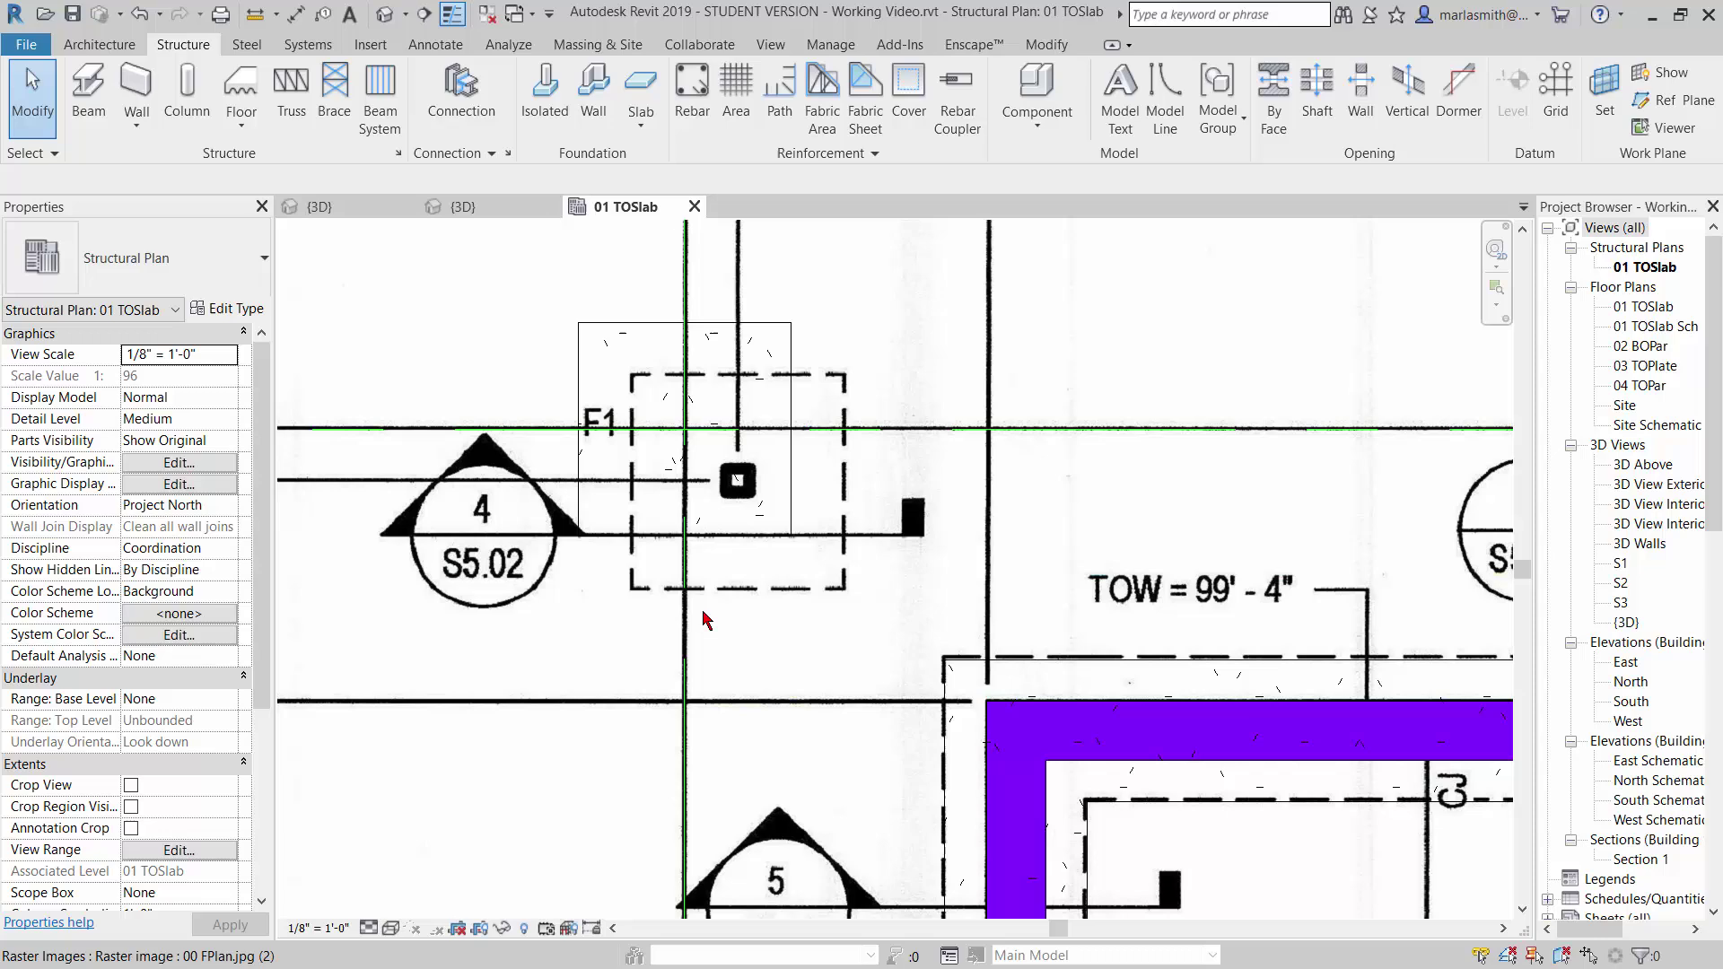
scroll(714, 615, down, 3)
scroll(718, 549, up, 1)
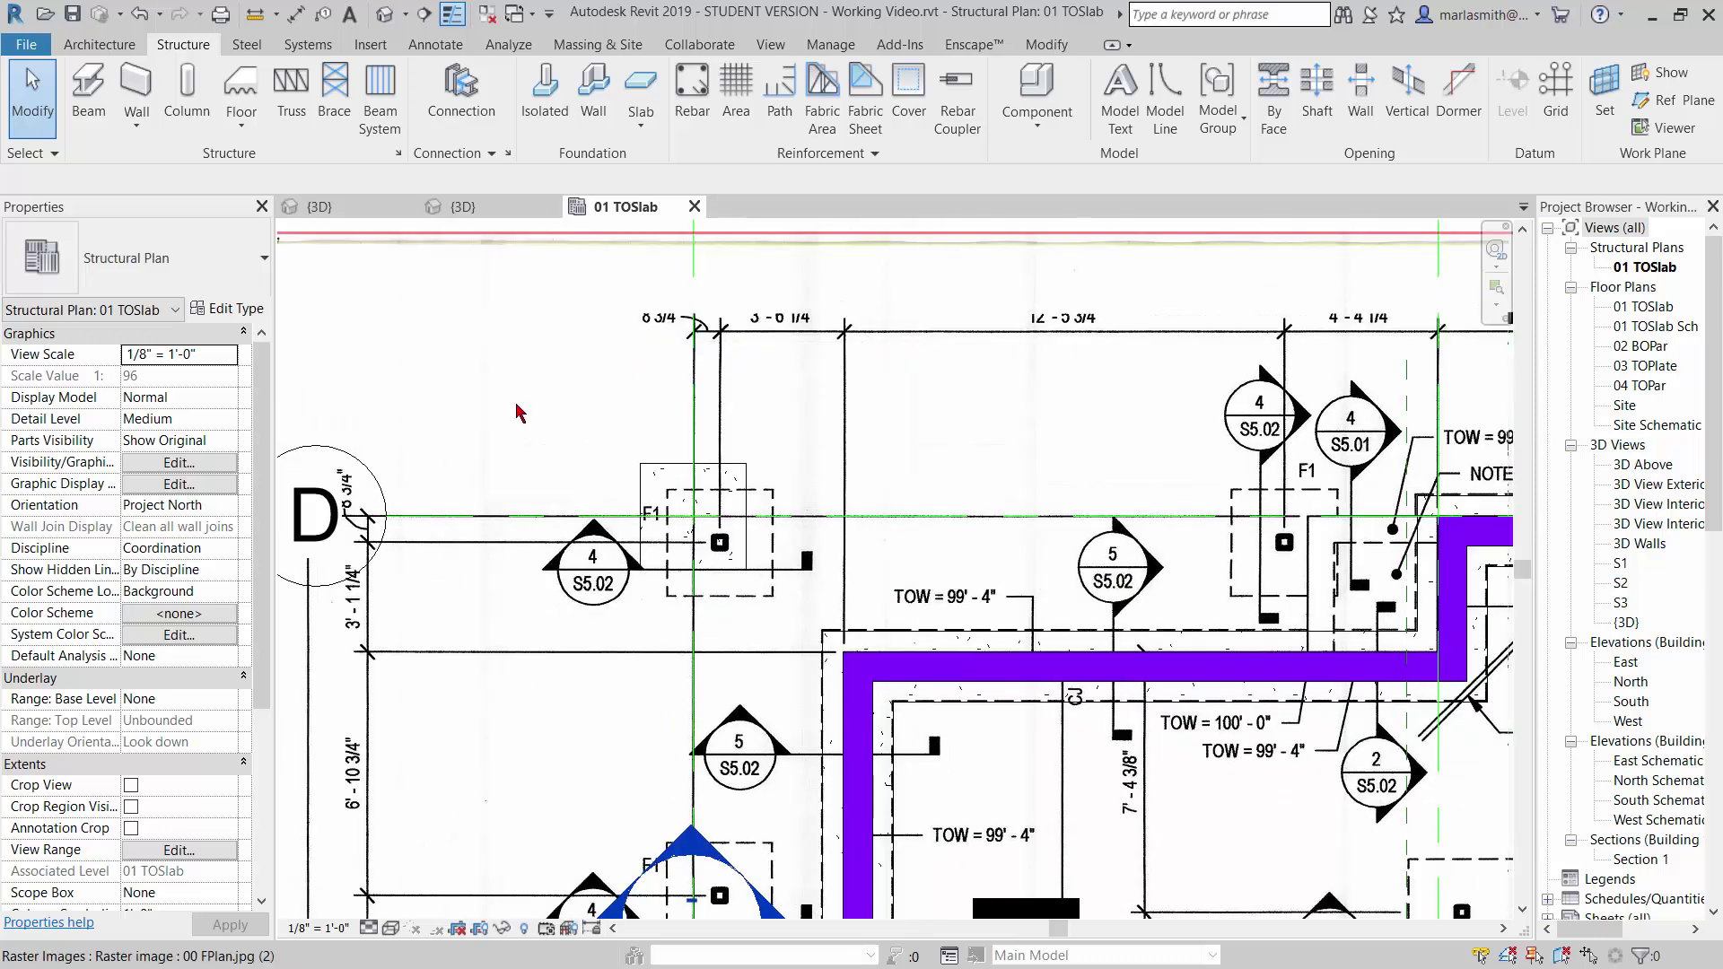
scroll(616, 505, up, 2)
scroll(666, 500, up, 2)
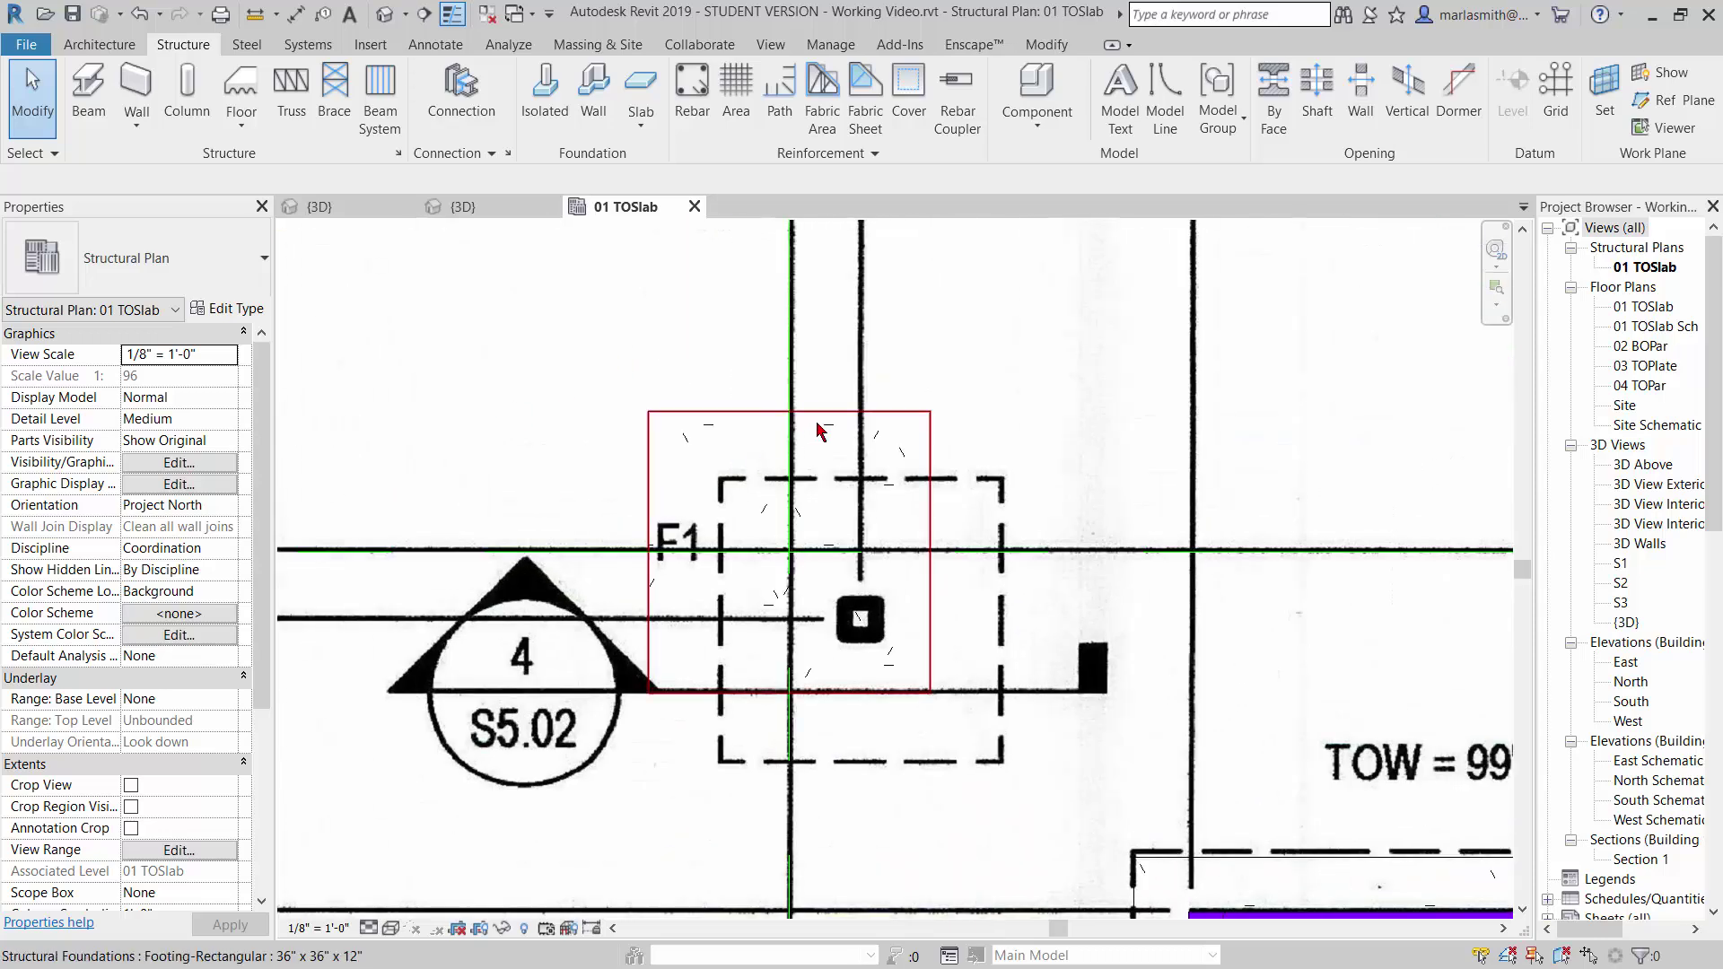
click(824, 431)
click(405, 117)
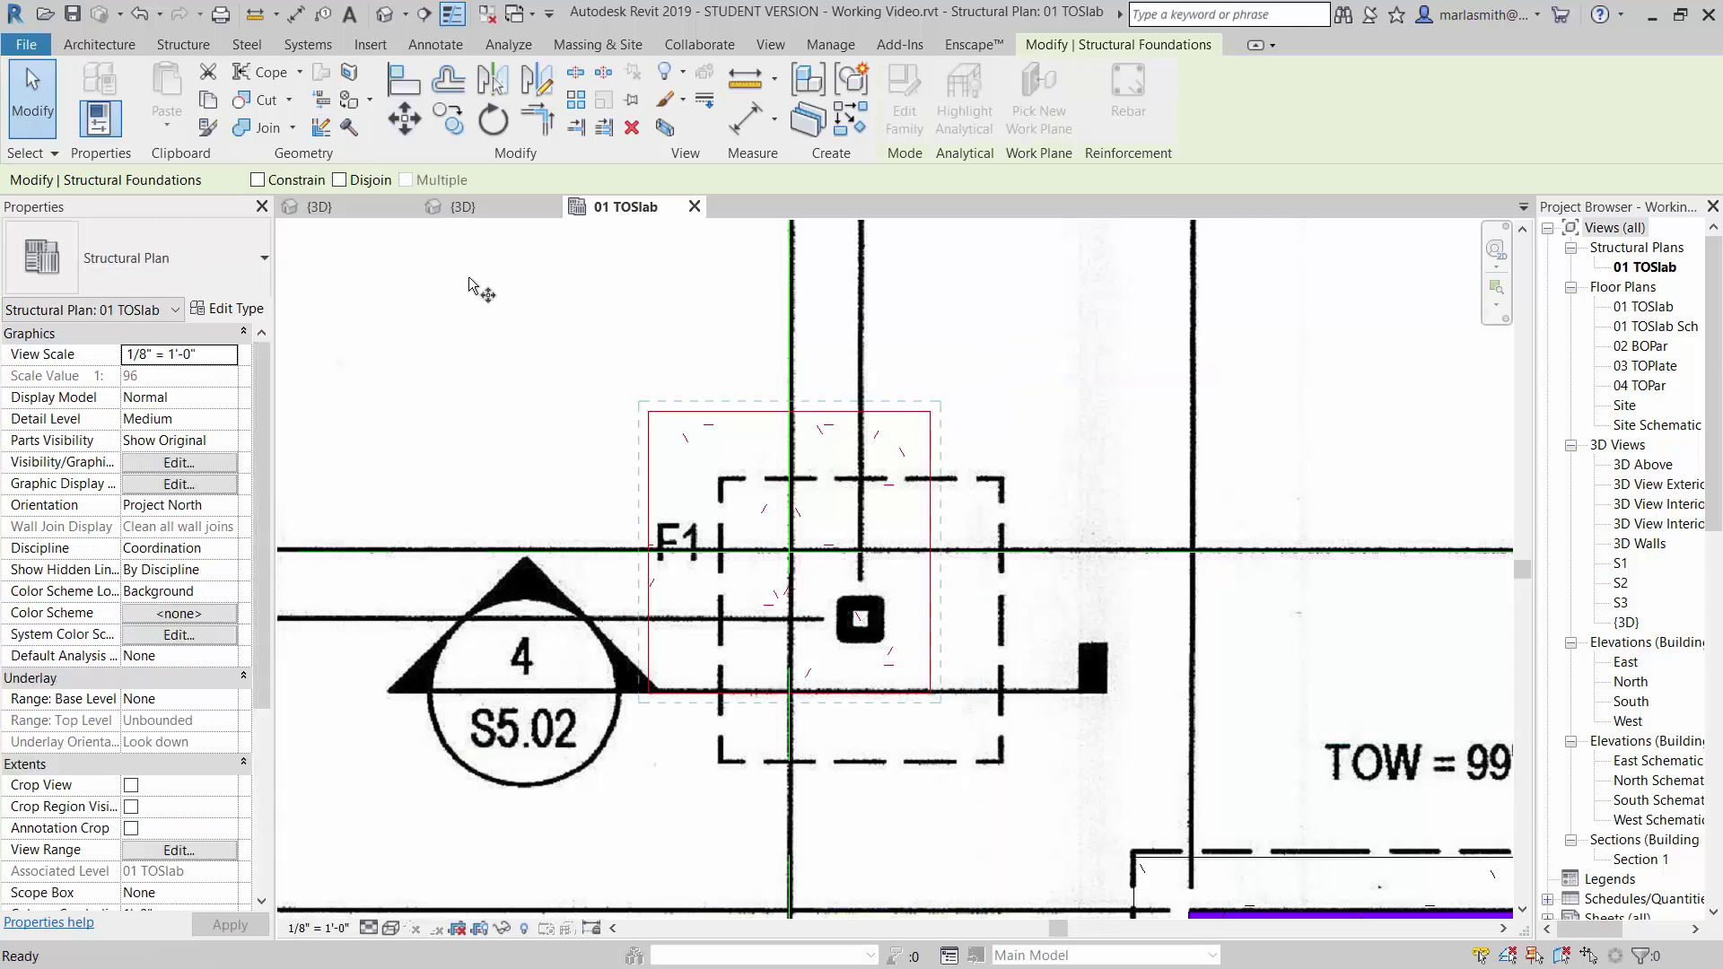
click(475, 301)
text(8)
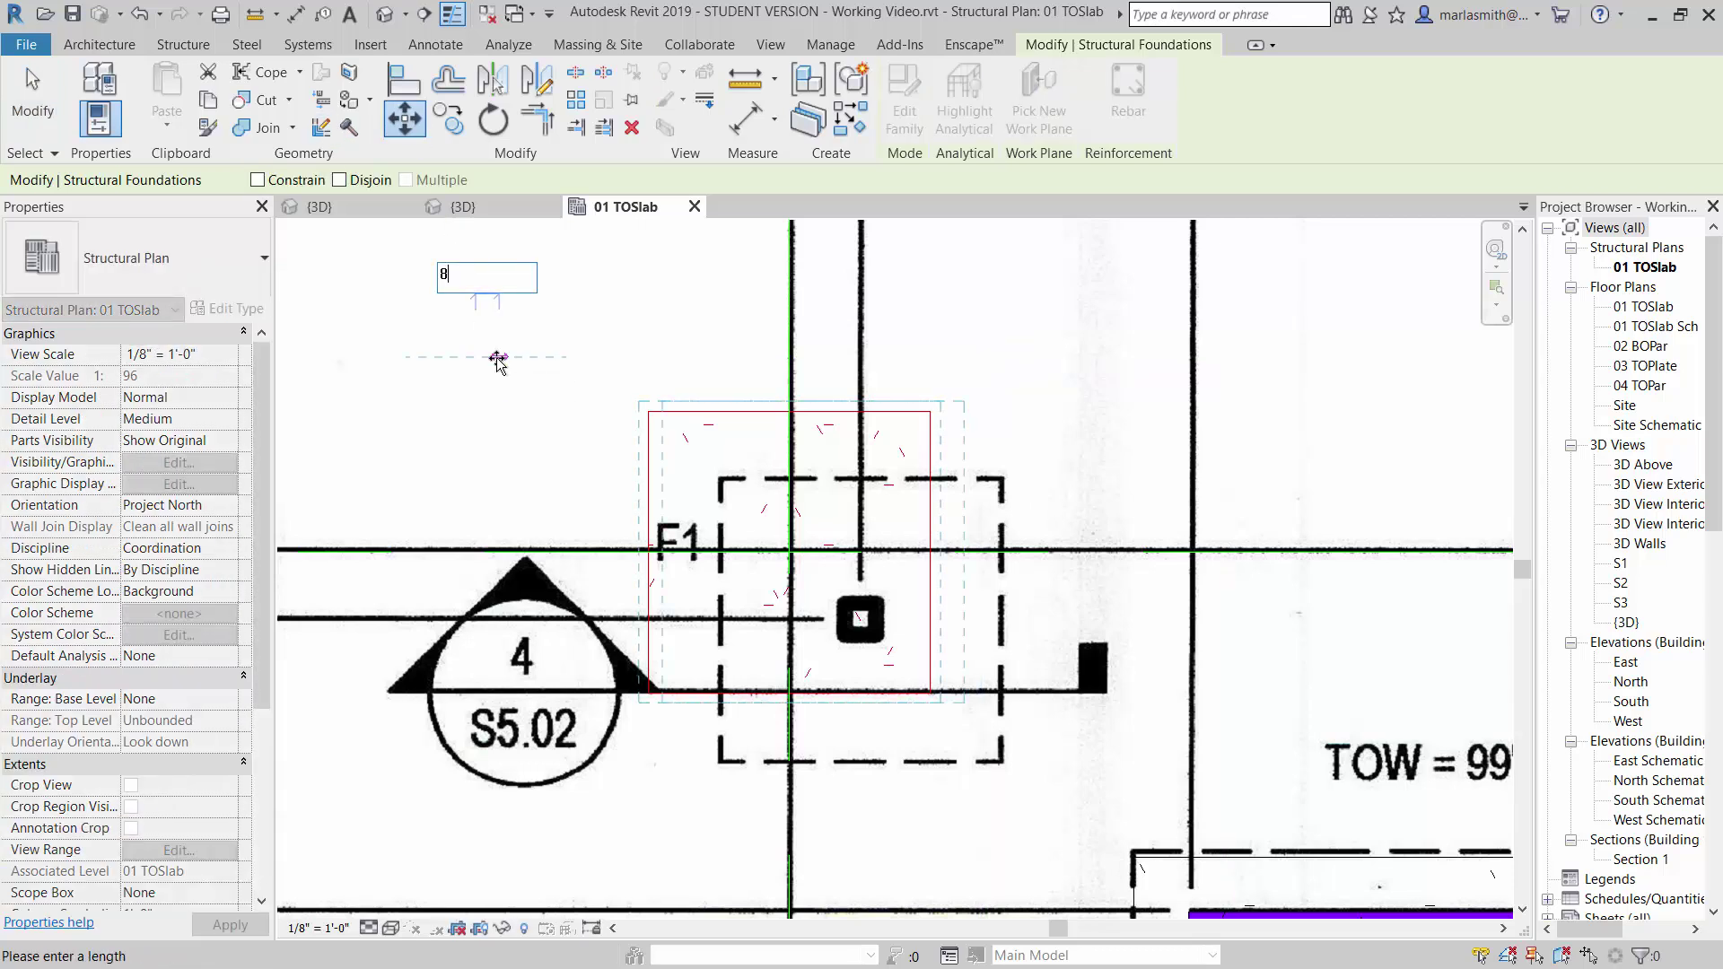
text(.75)
key(Return)
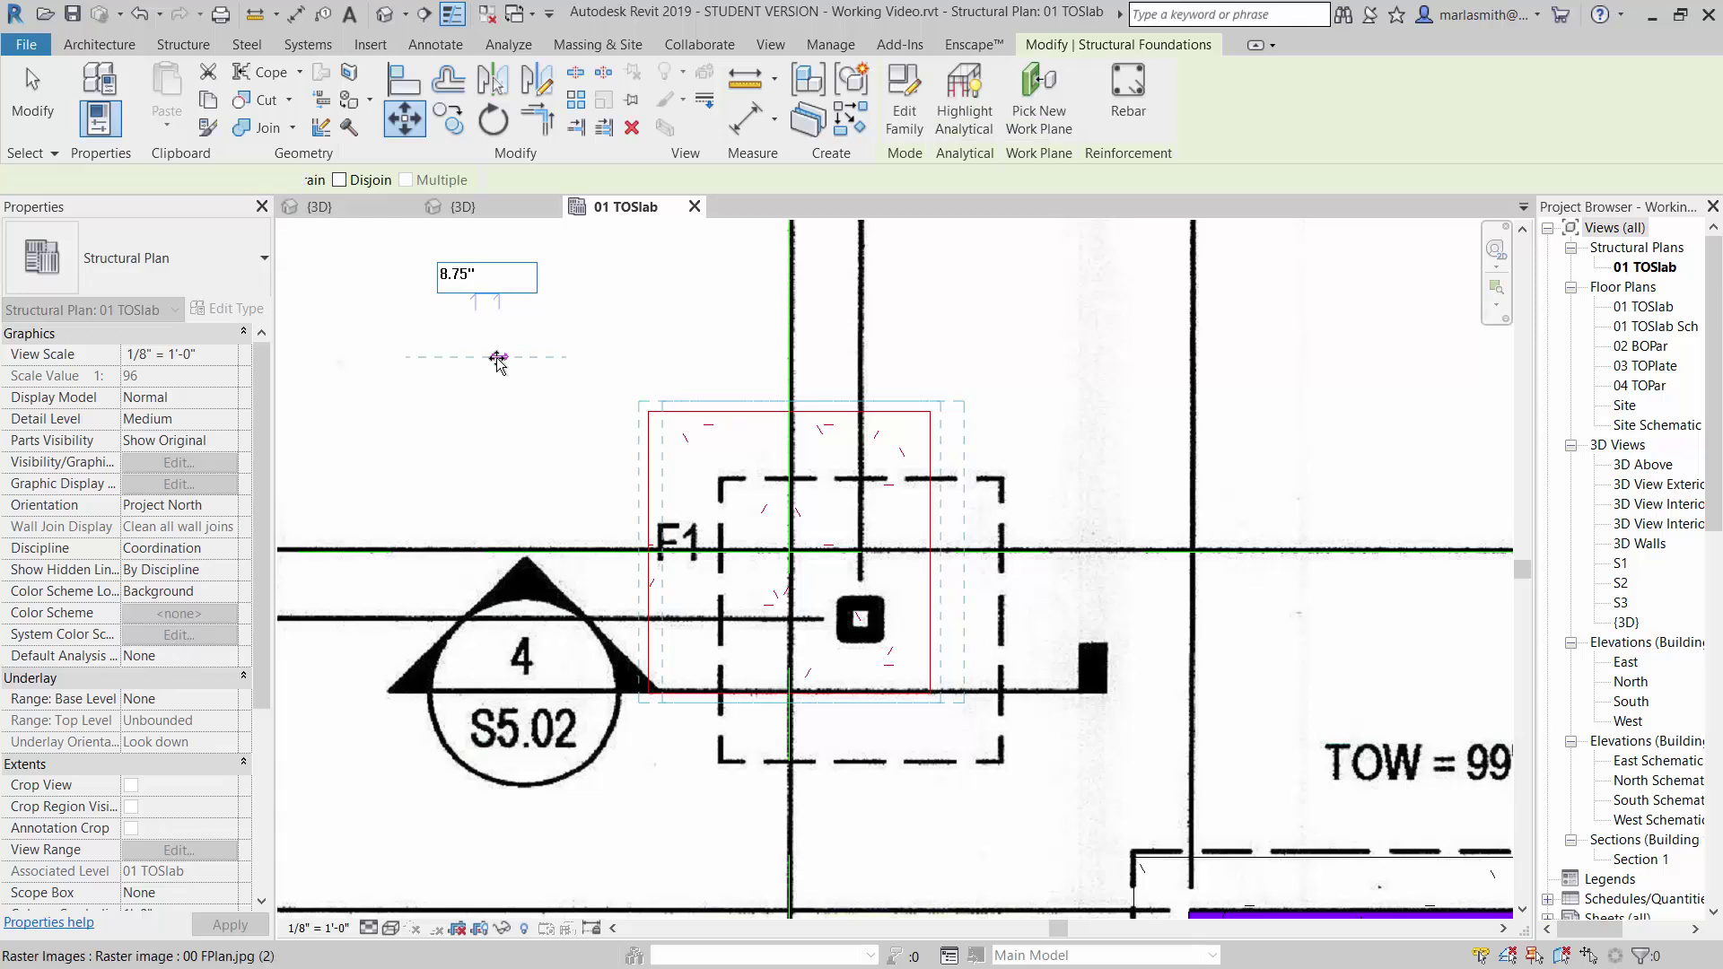
Step: Move the footing 8.75" down onto the traced F1 square
click(413, 126)
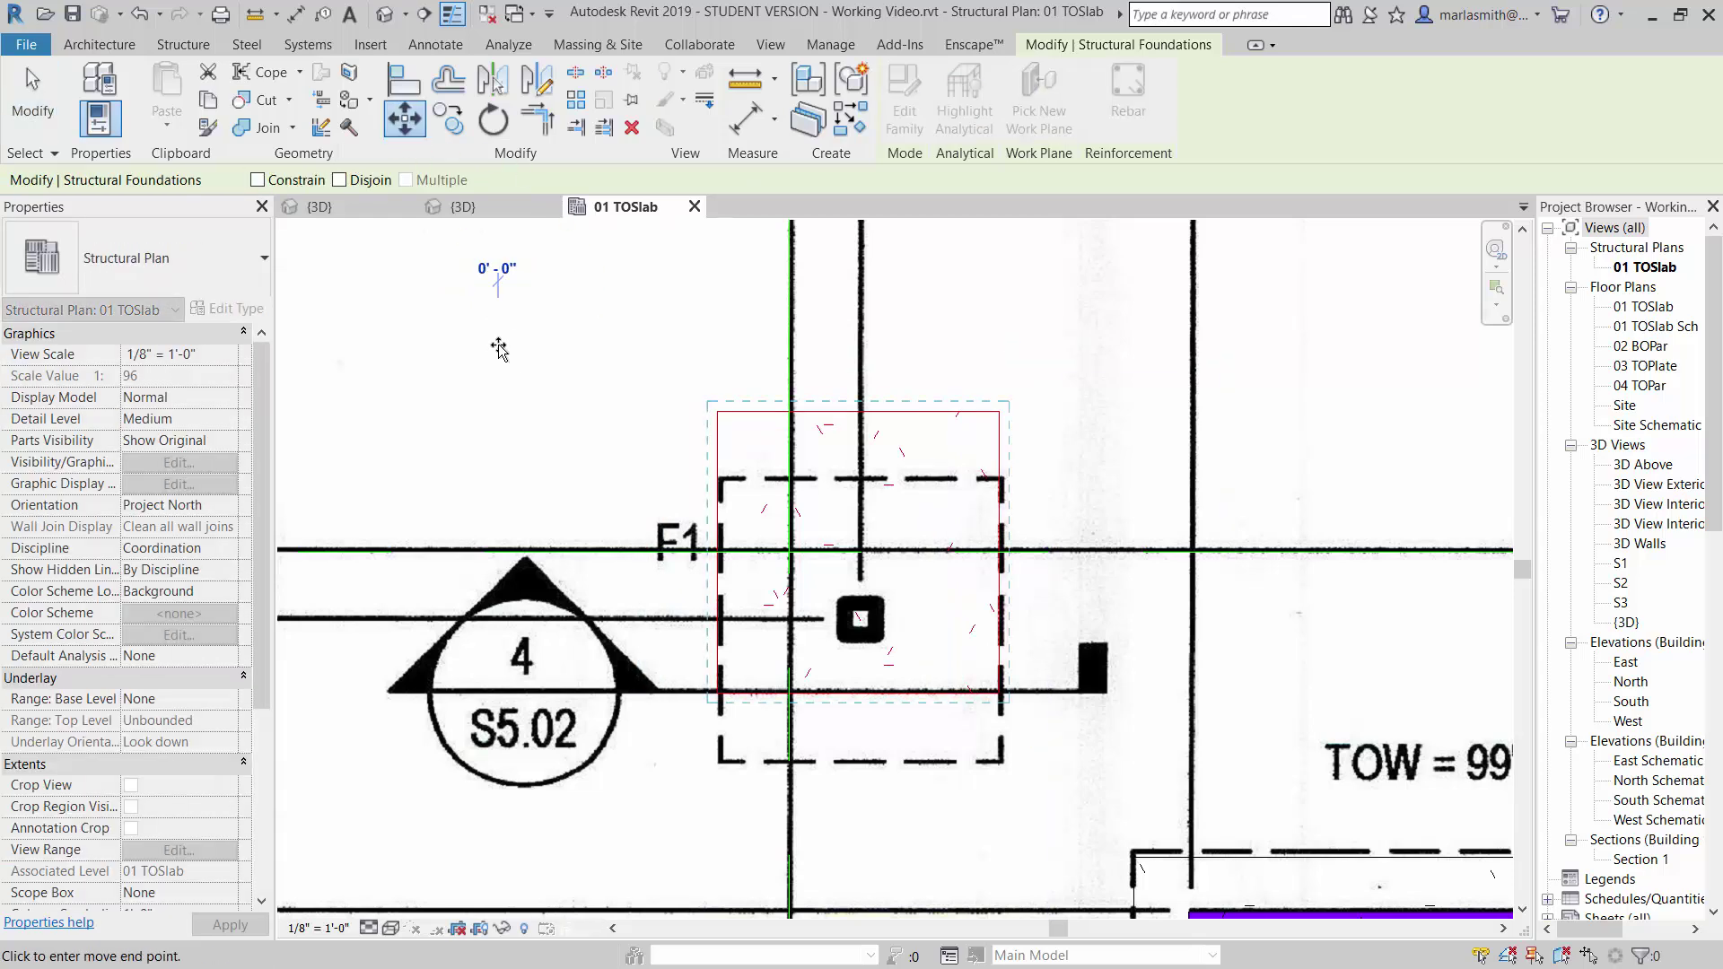
click(498, 344)
text(8.7)
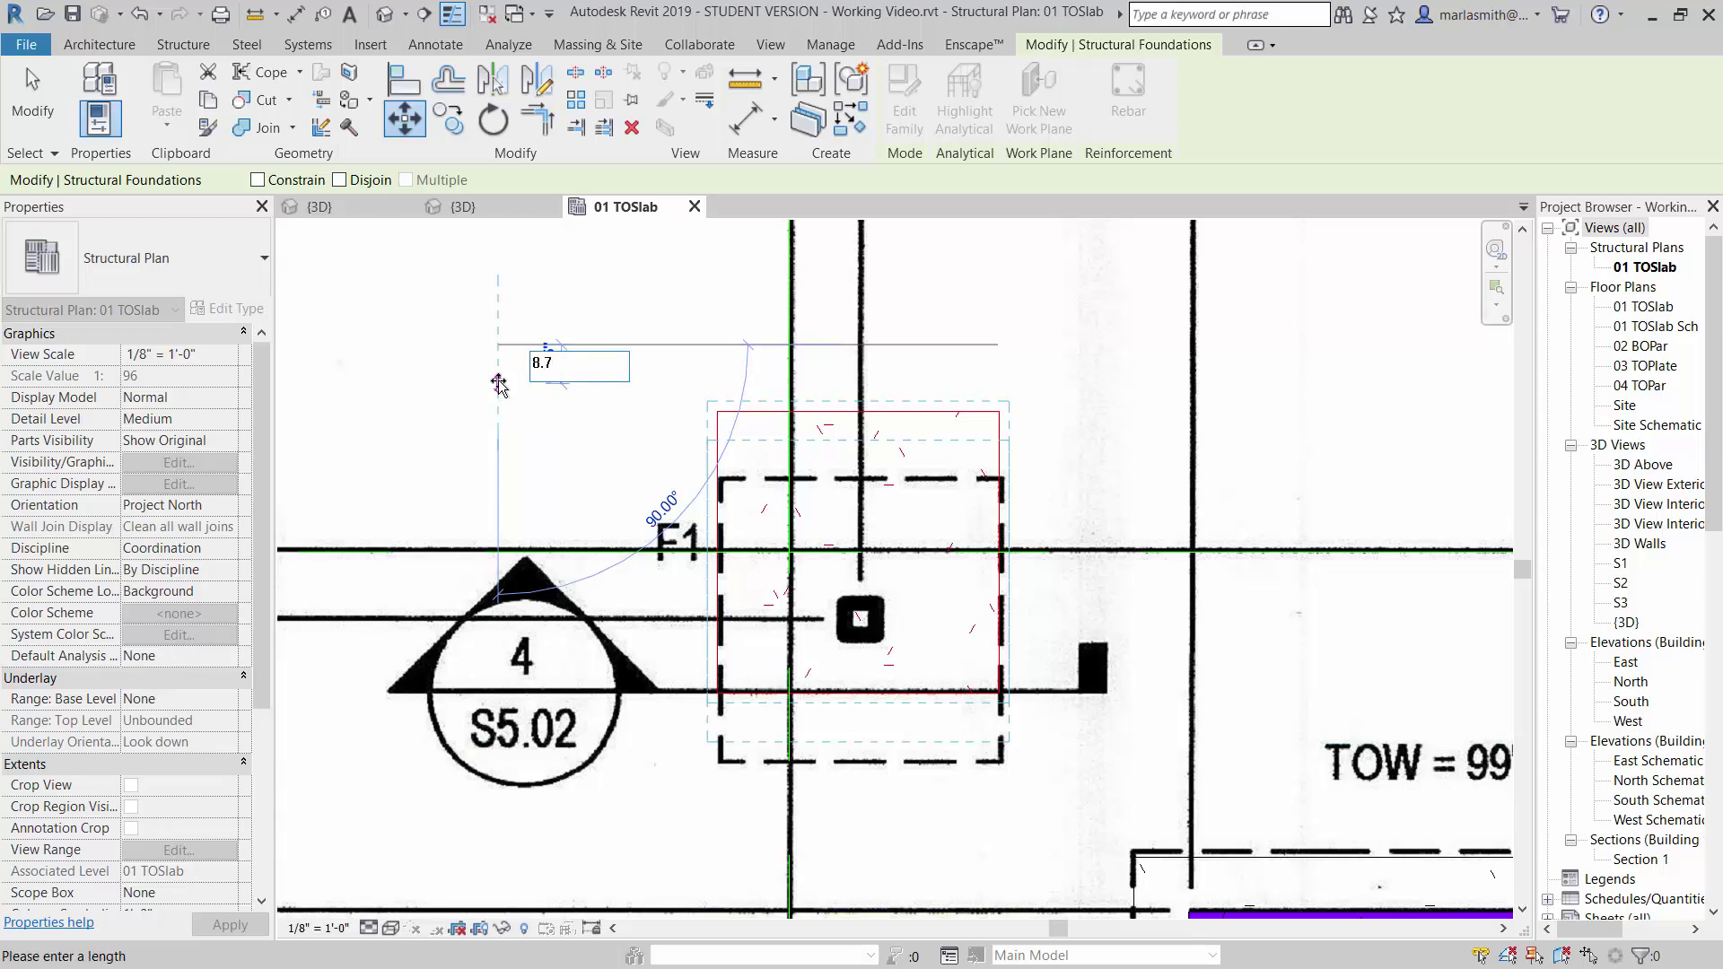
text(5")
key(Return)
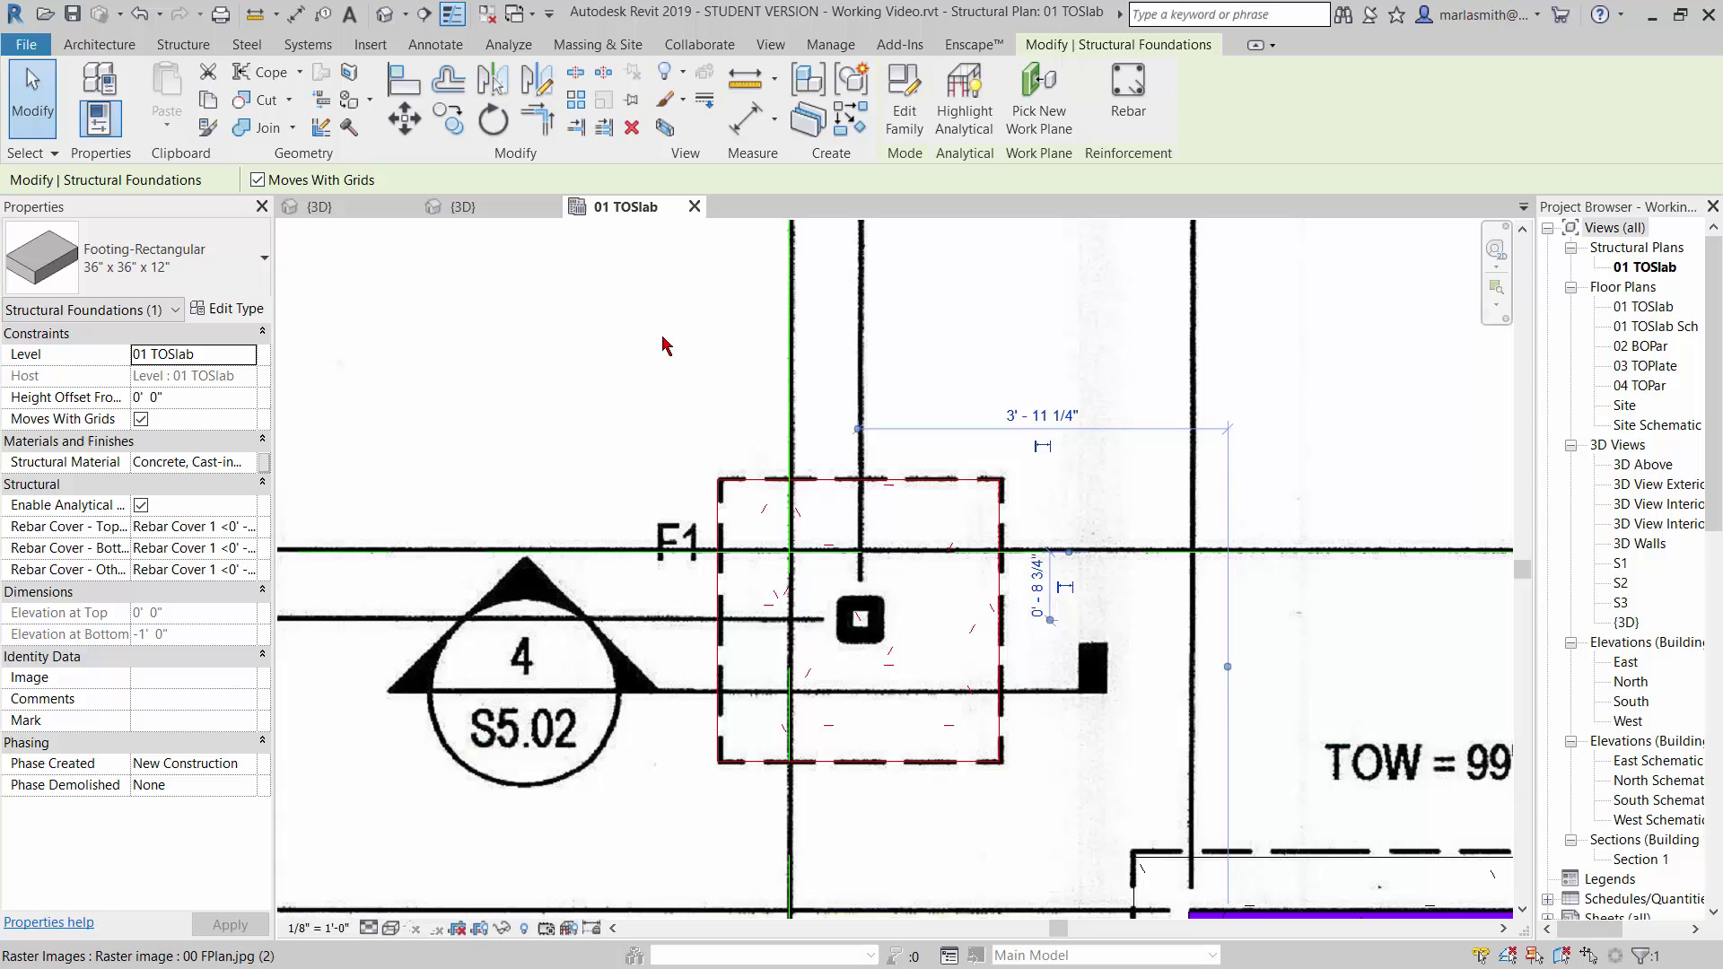
scroll(682, 375, down, 4)
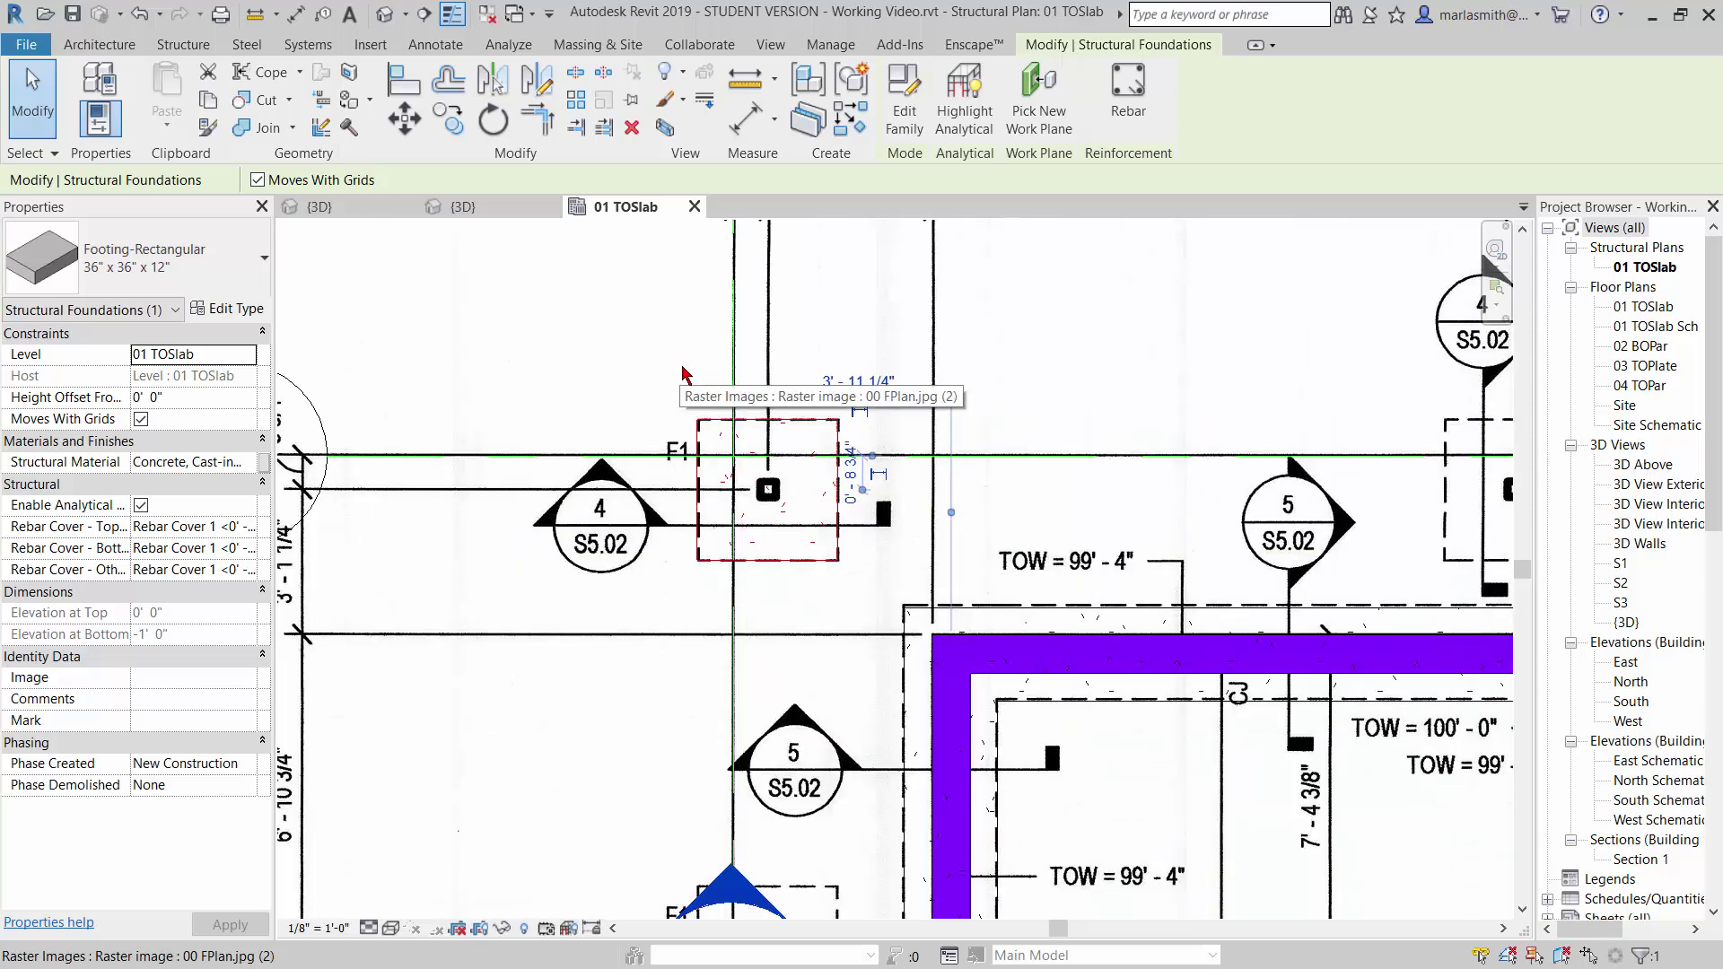
Step: Copy the placed footing 3' 6.25" to the right
key(Escape)
scroll(669, 373, down, 3)
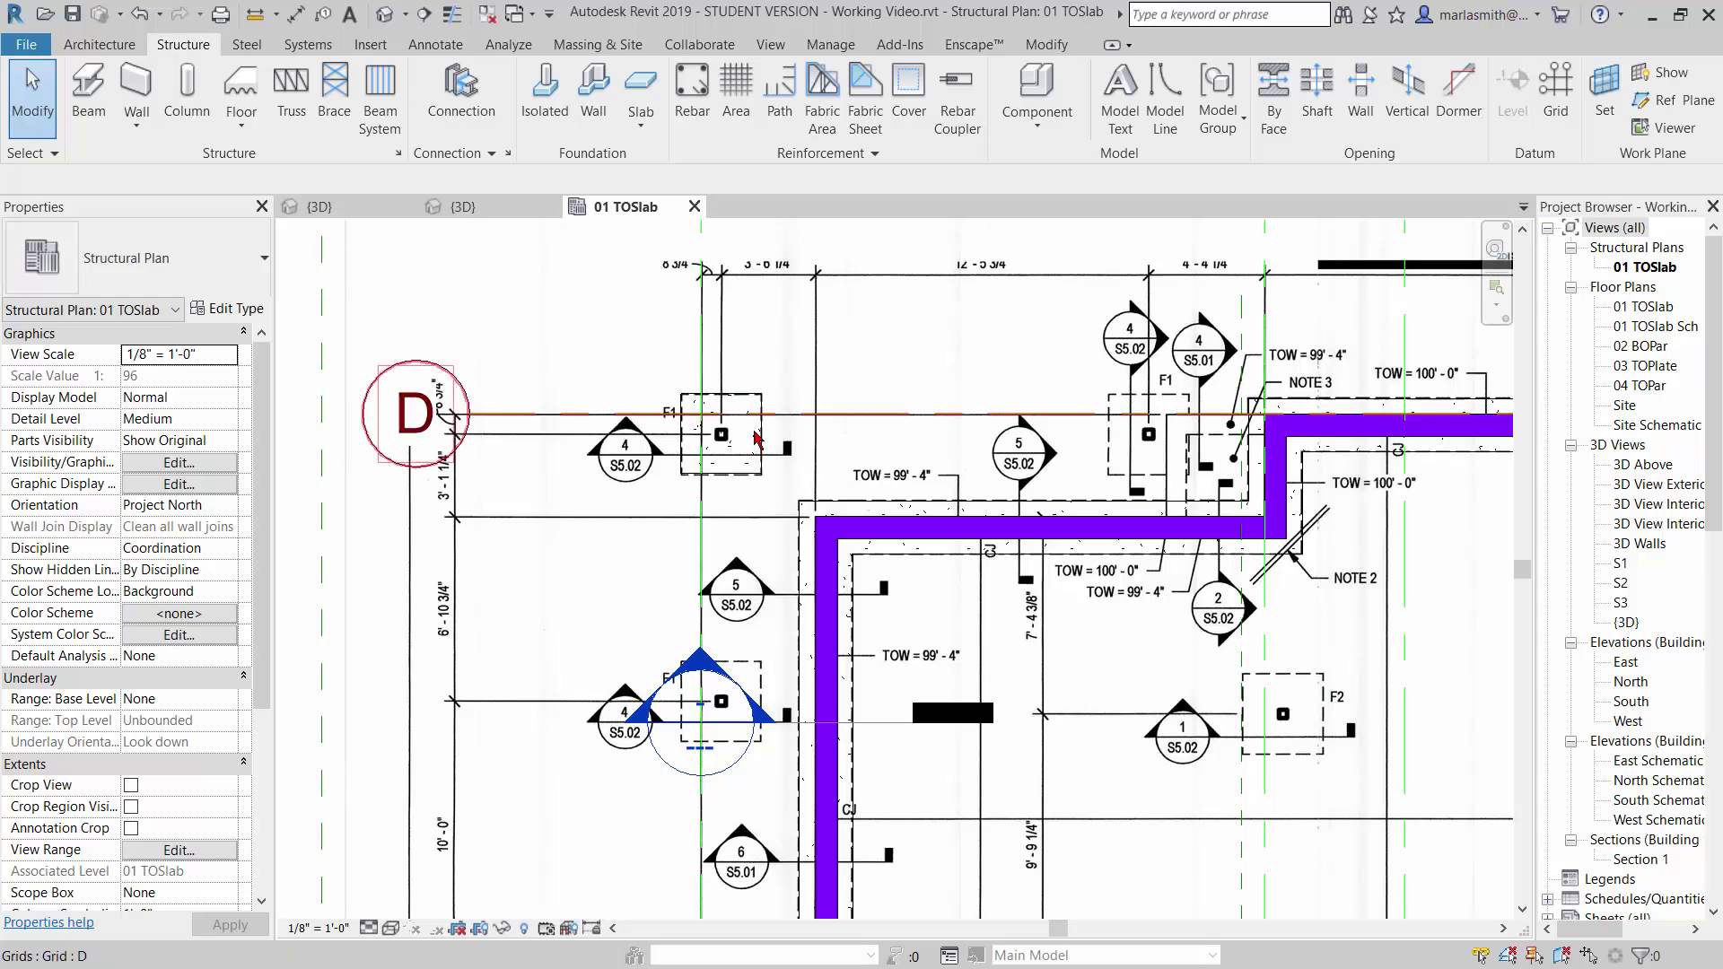
scroll(756, 439, up, 2)
scroll(765, 521, down, 1)
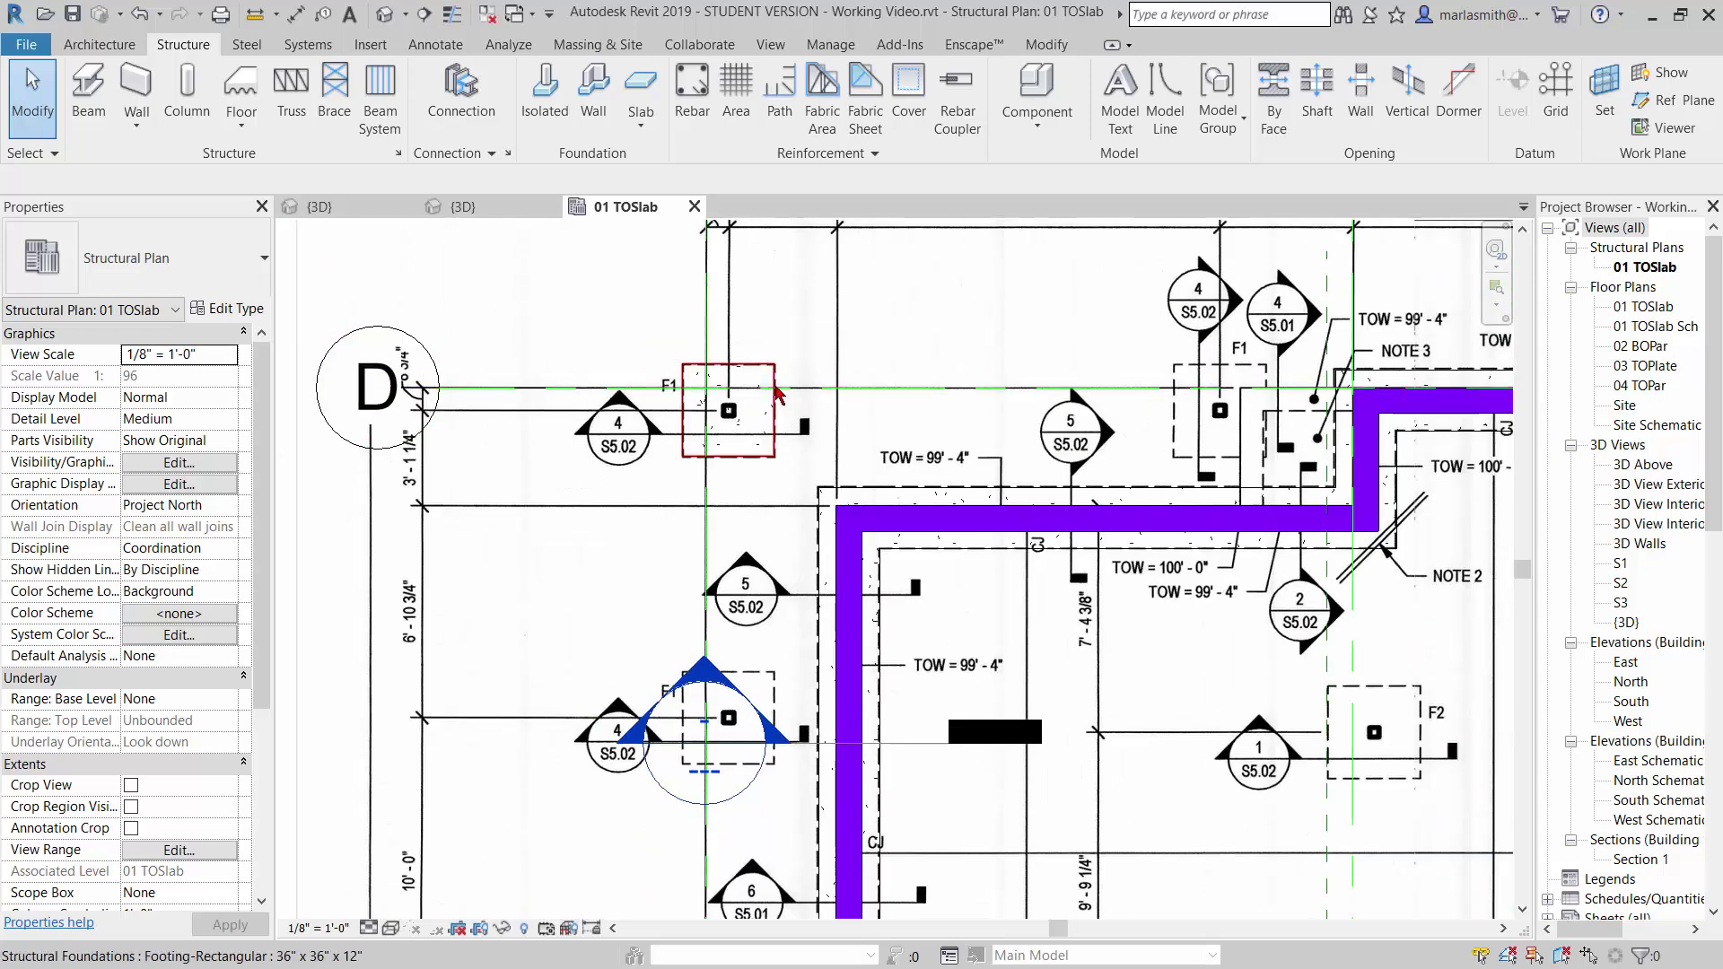
scroll(774, 378, down, 2)
scroll(877, 270, up, 2)
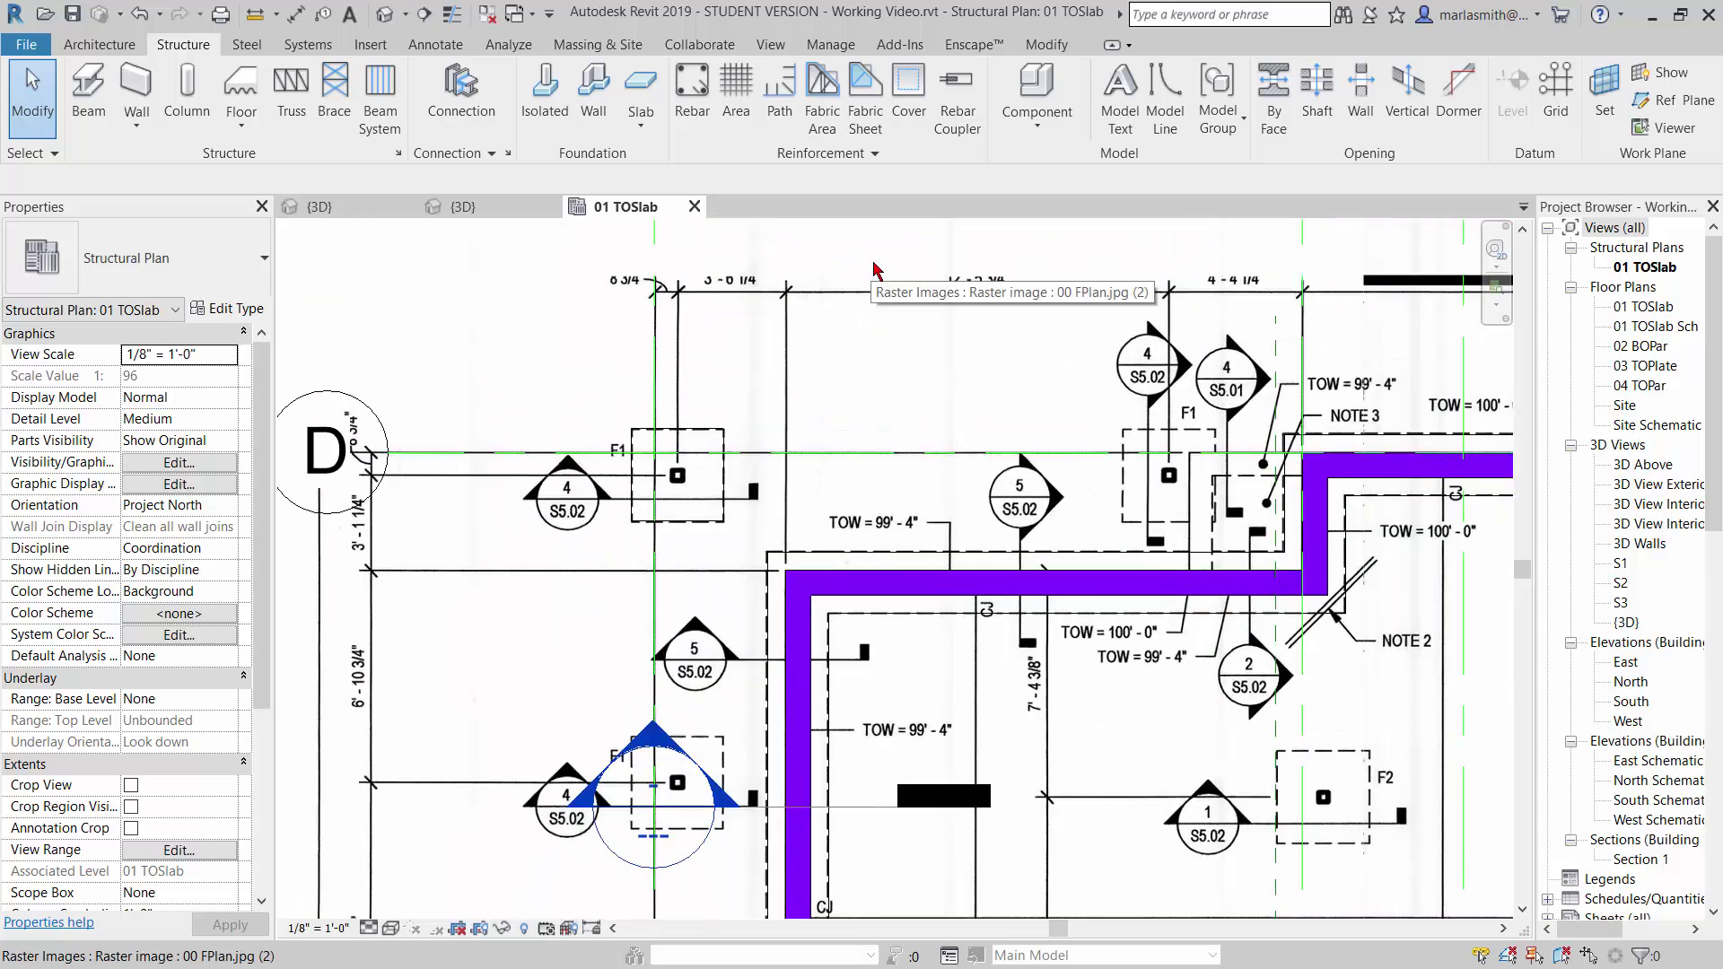
scroll(957, 386, up, 1)
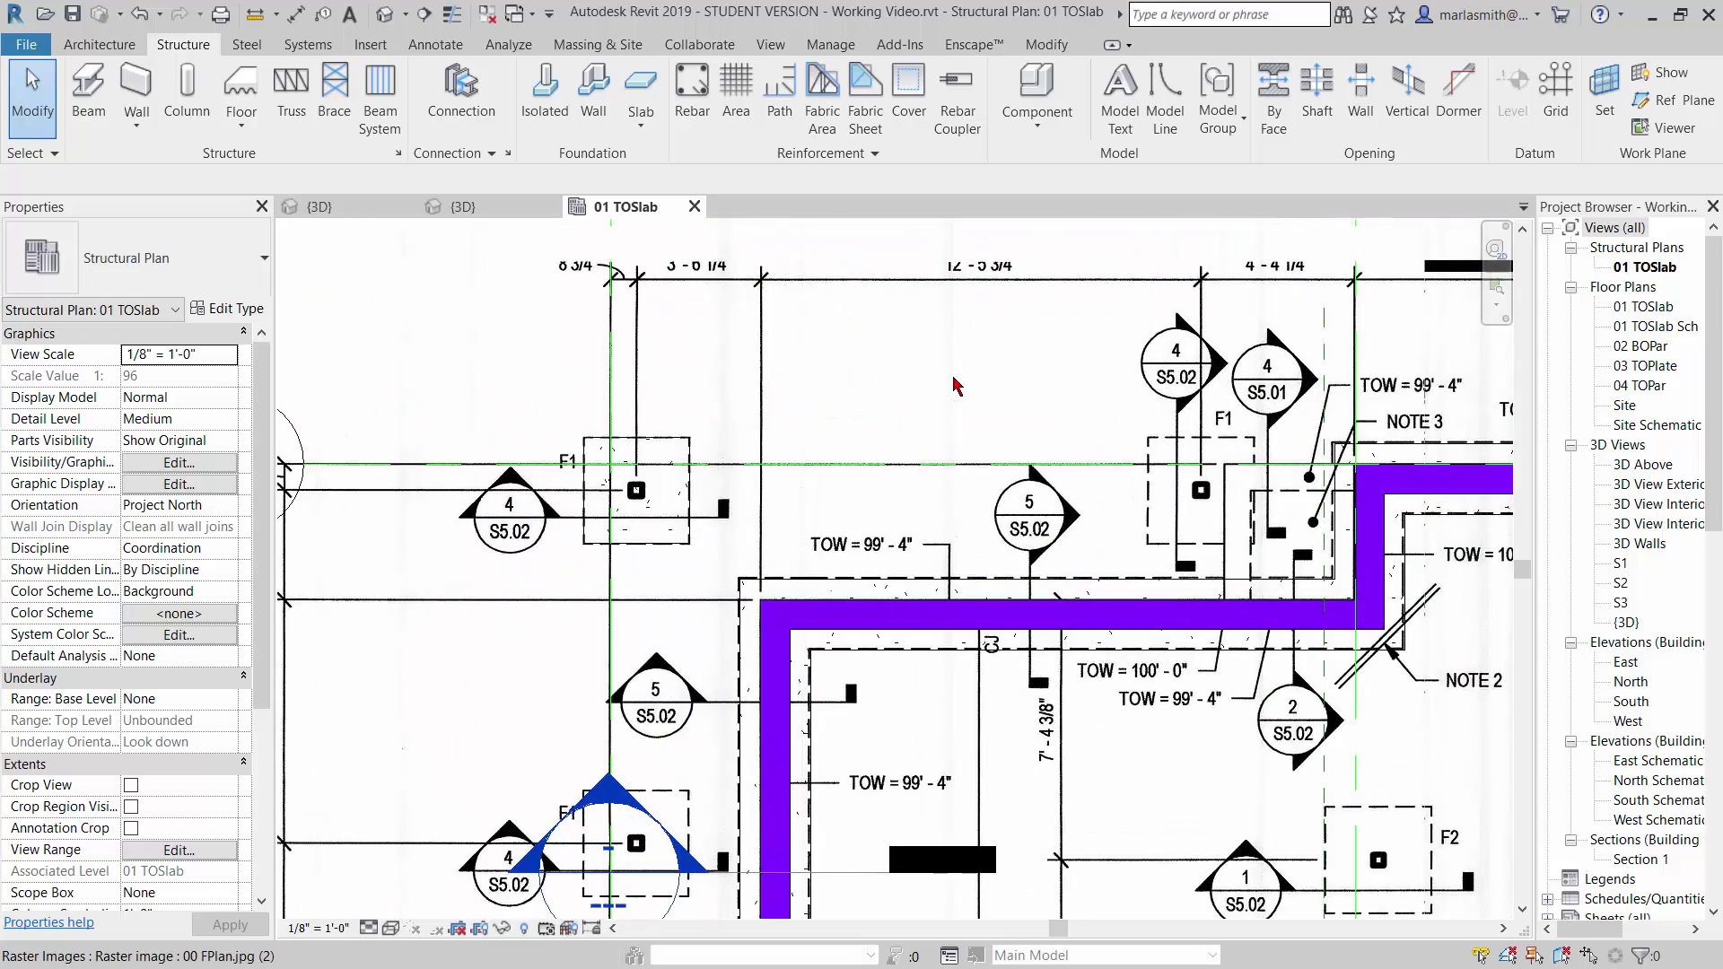
click(675, 553)
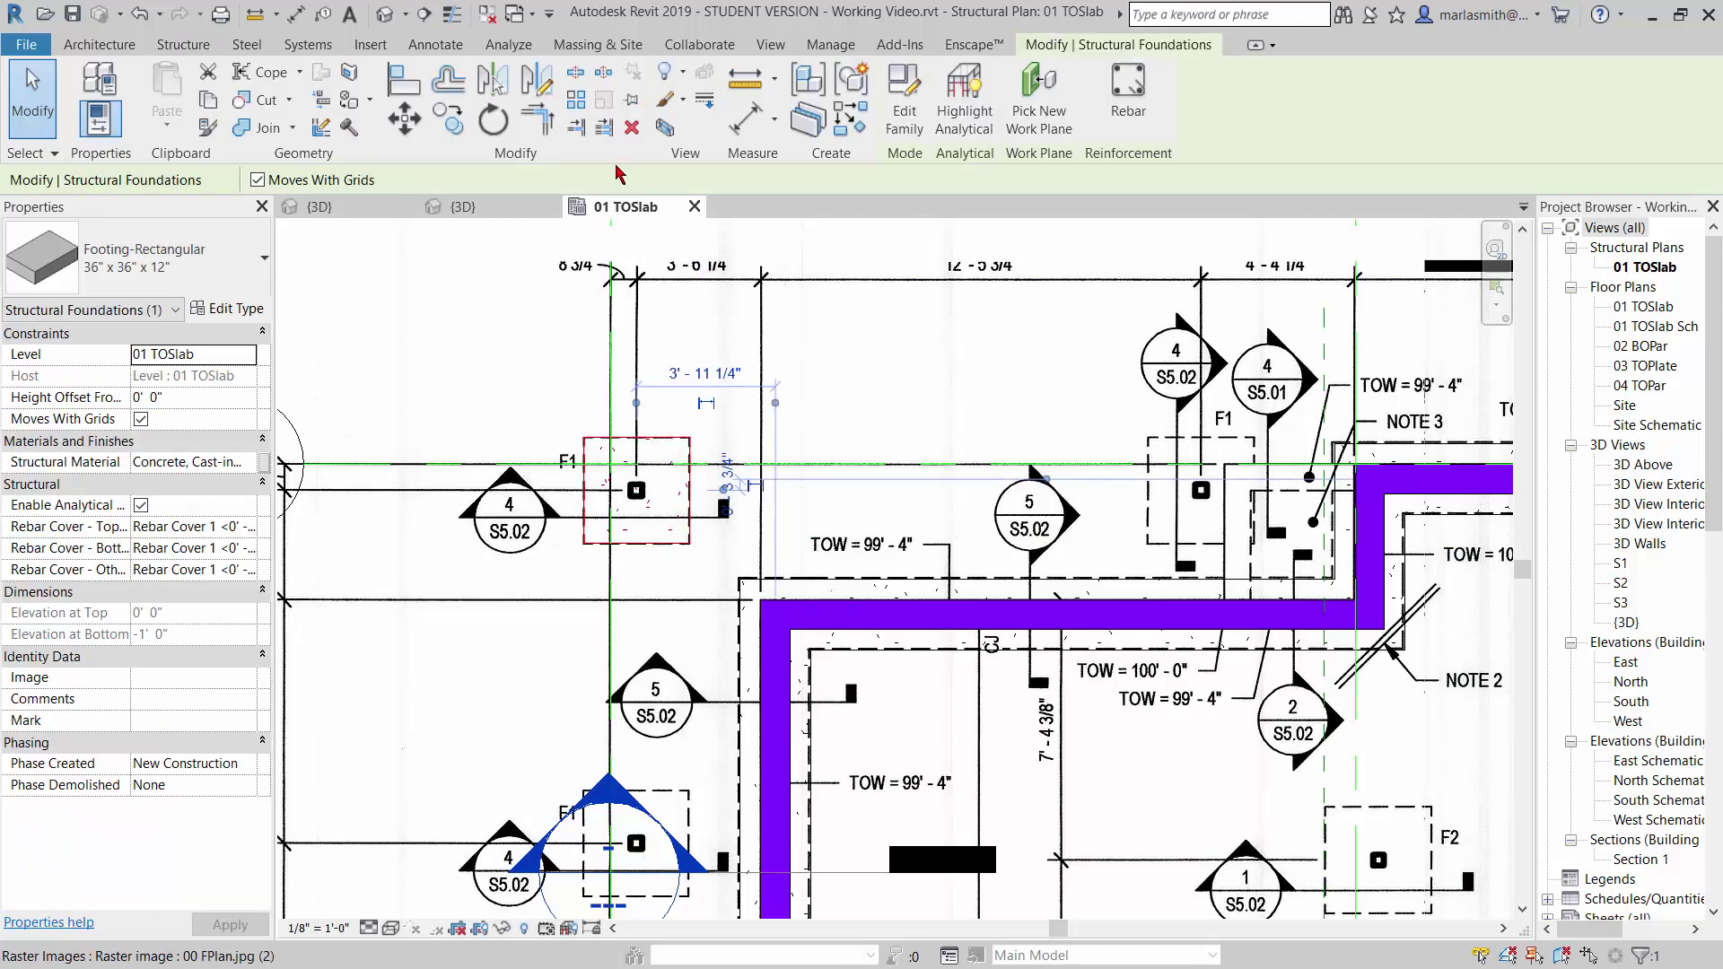
click(448, 118)
click(833, 363)
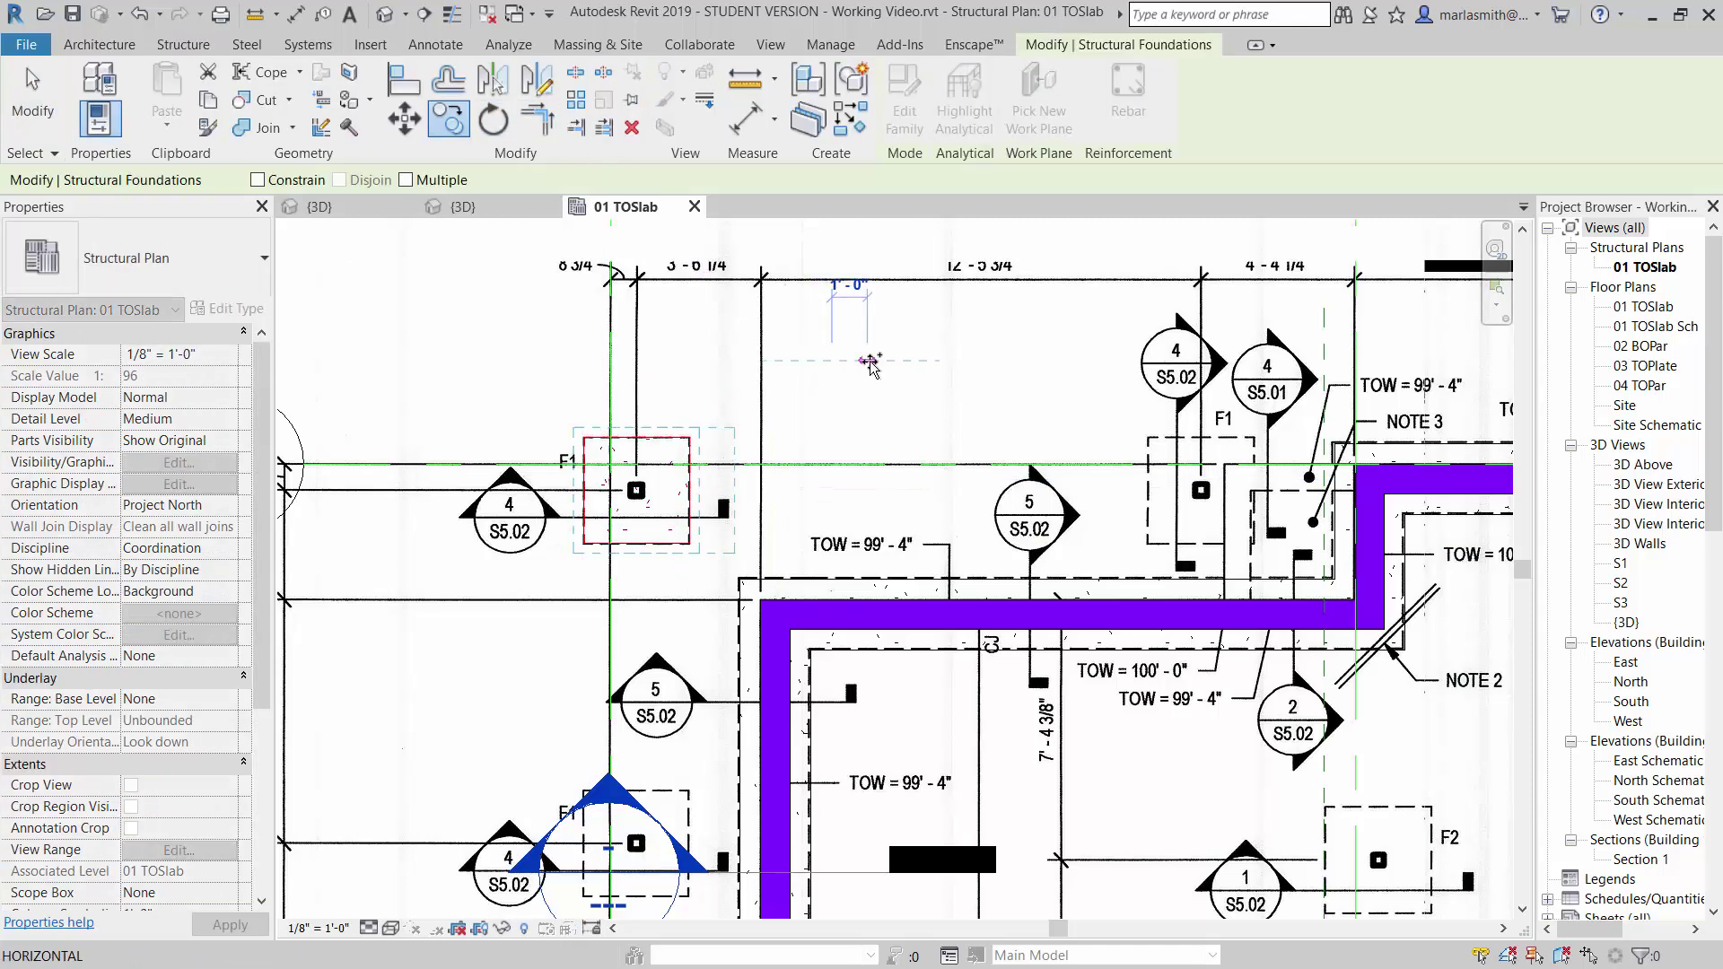
text(3)
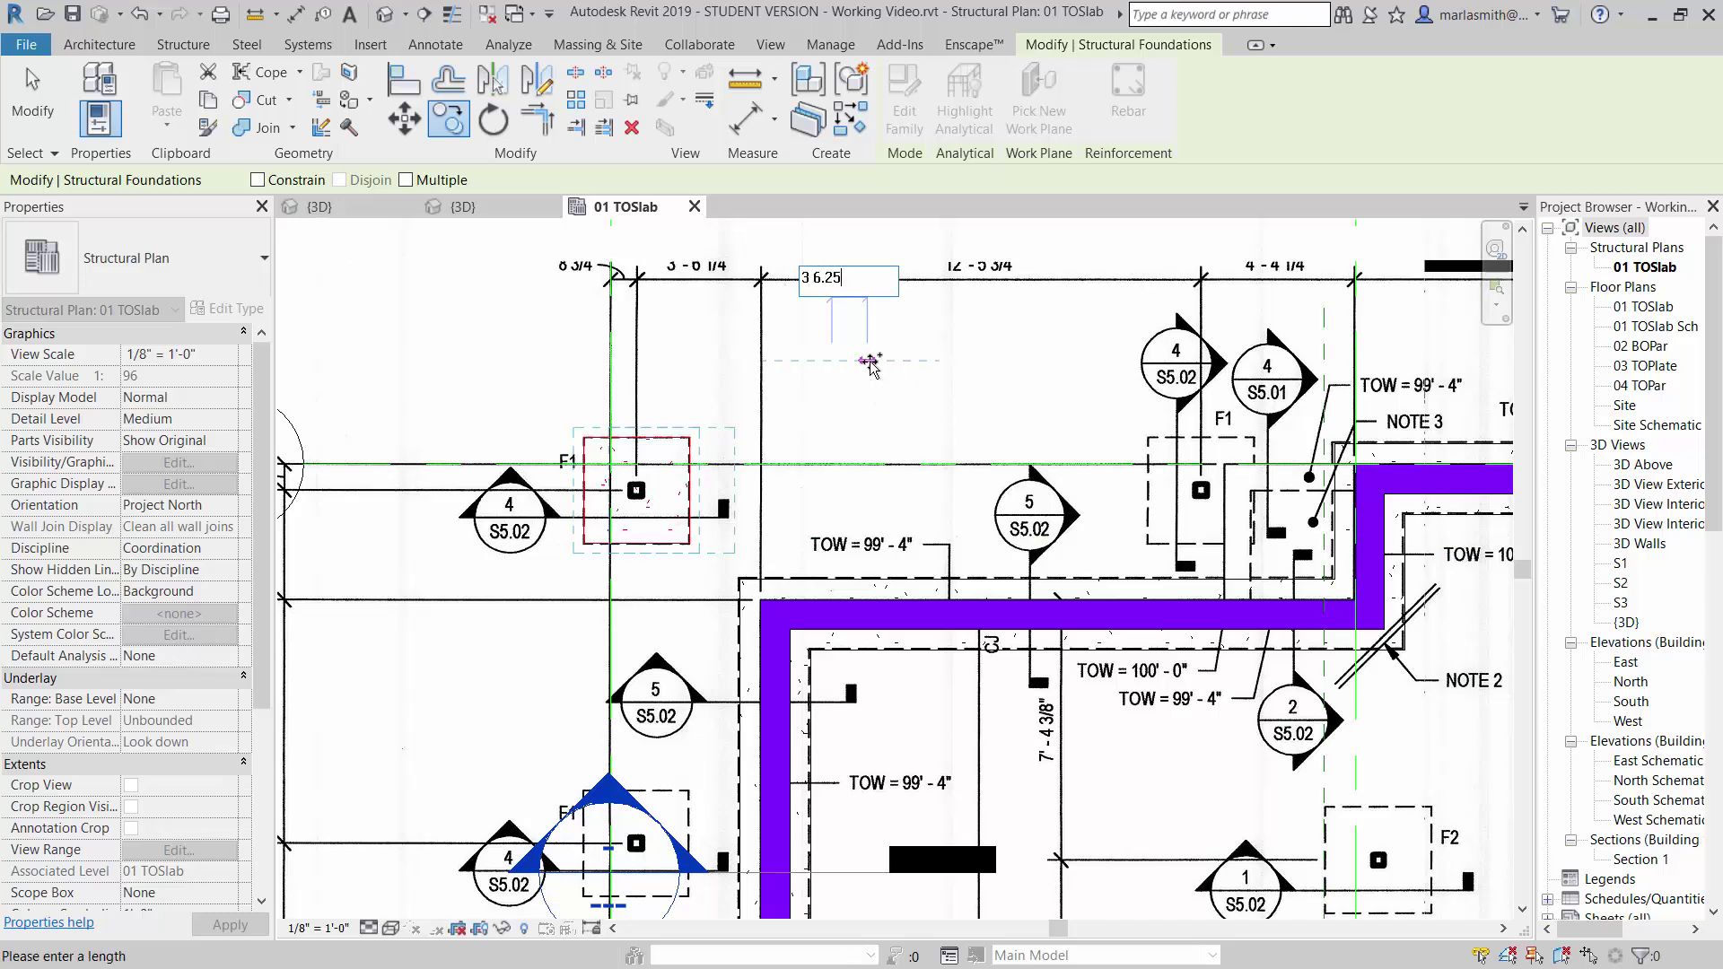
text( 6.25)
key(Return)
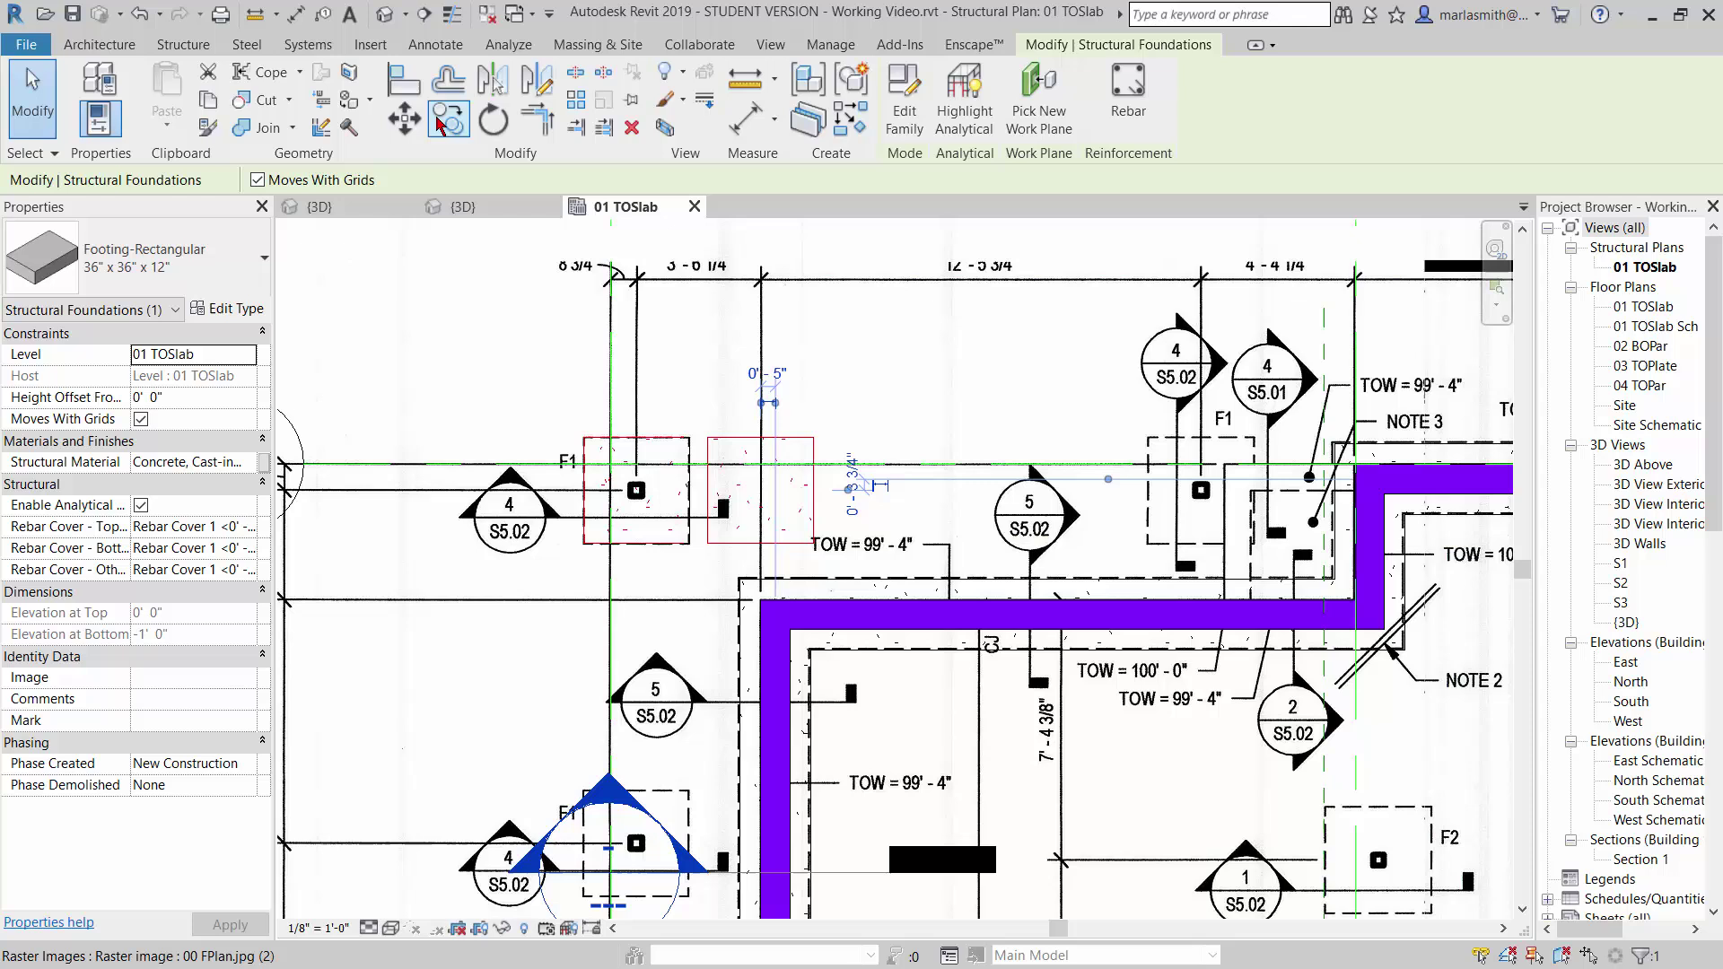
Step: Move the copy 12' 5.7" right onto the F1 outline beside NOTE 3
click(405, 119)
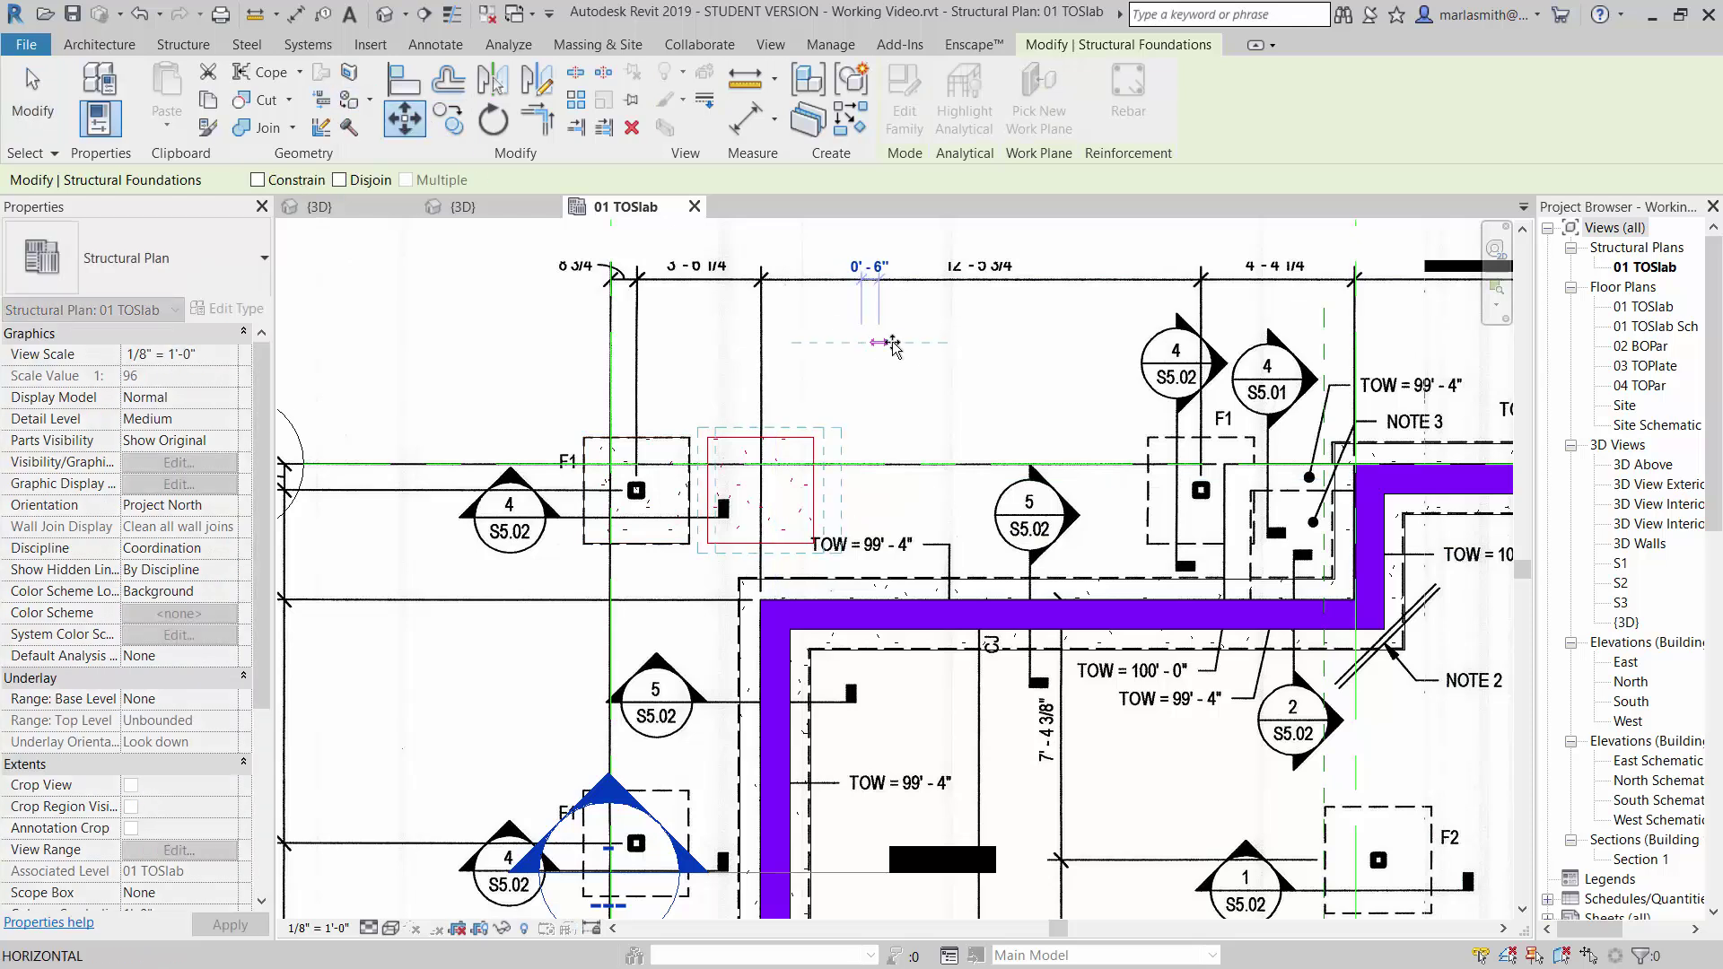
text(12 5.75)
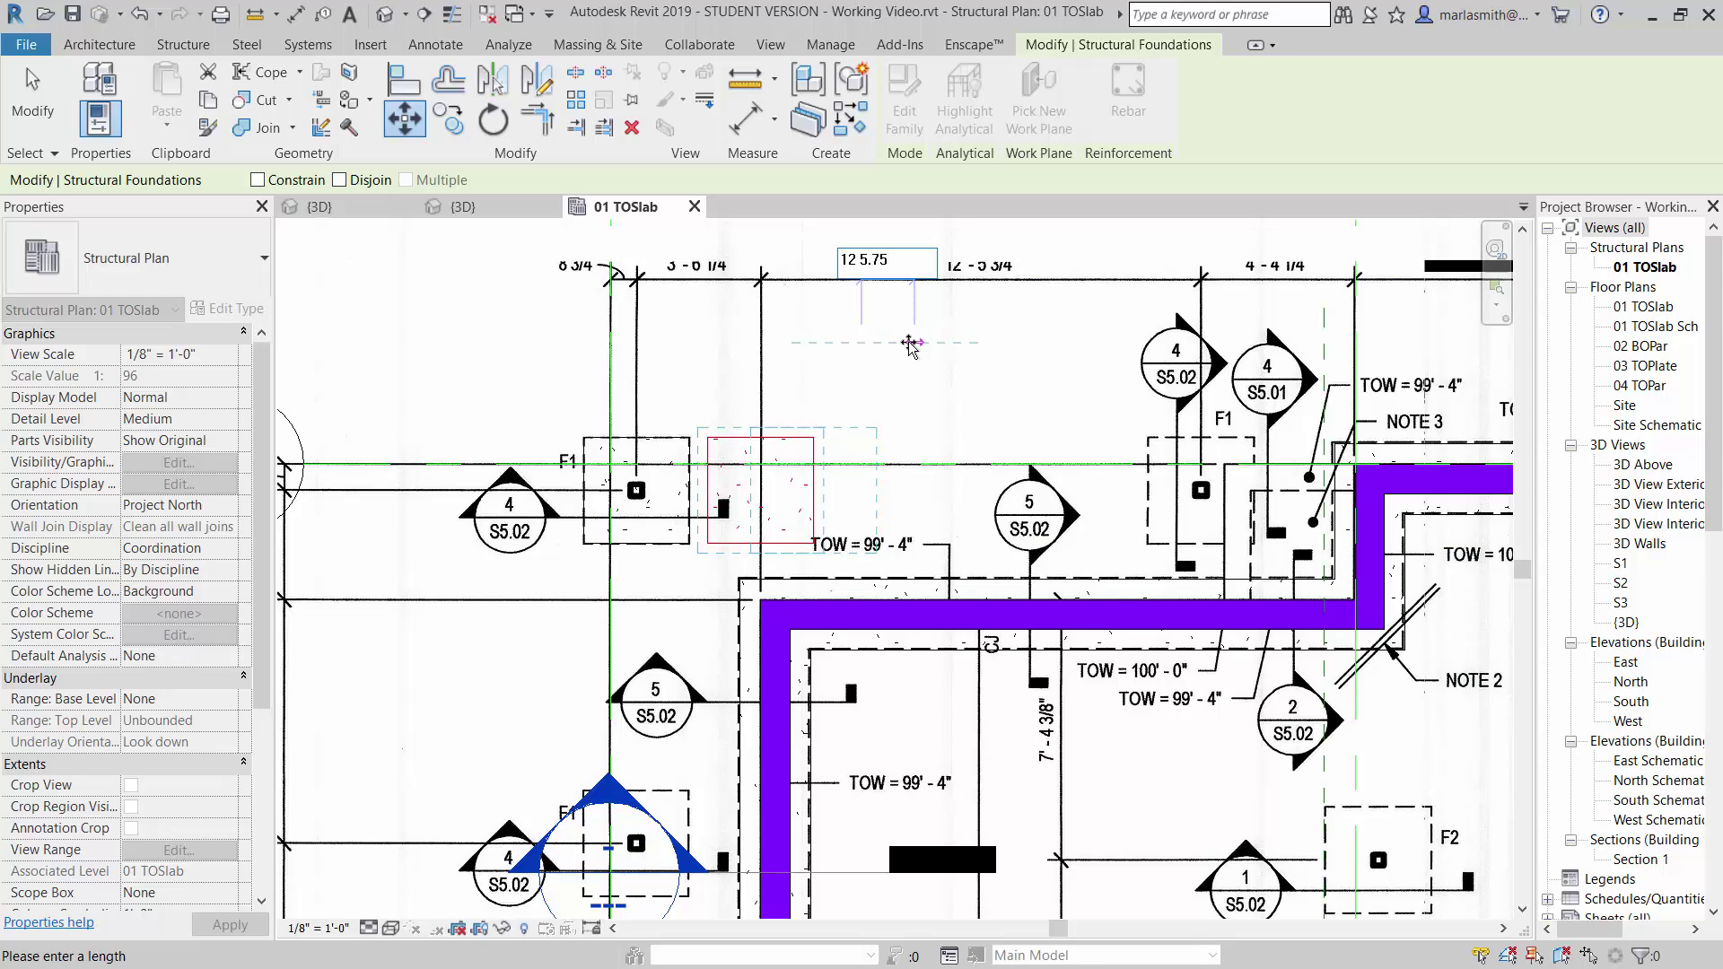
key(Return)
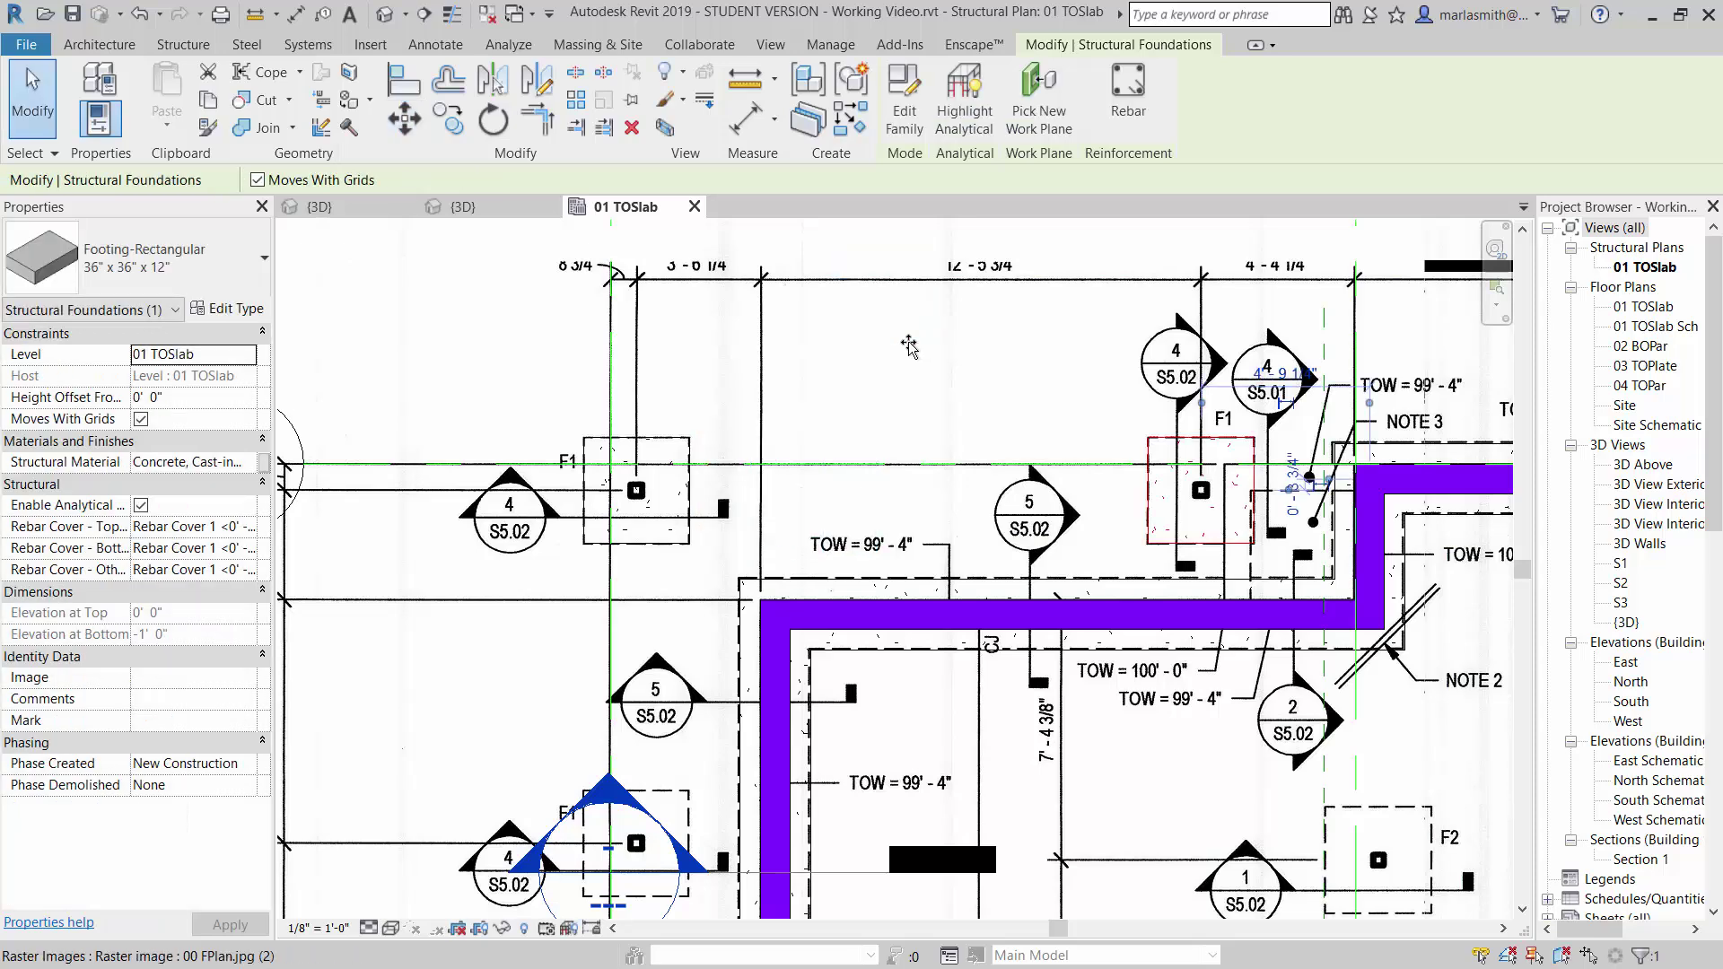
scroll(911, 350, down, 3)
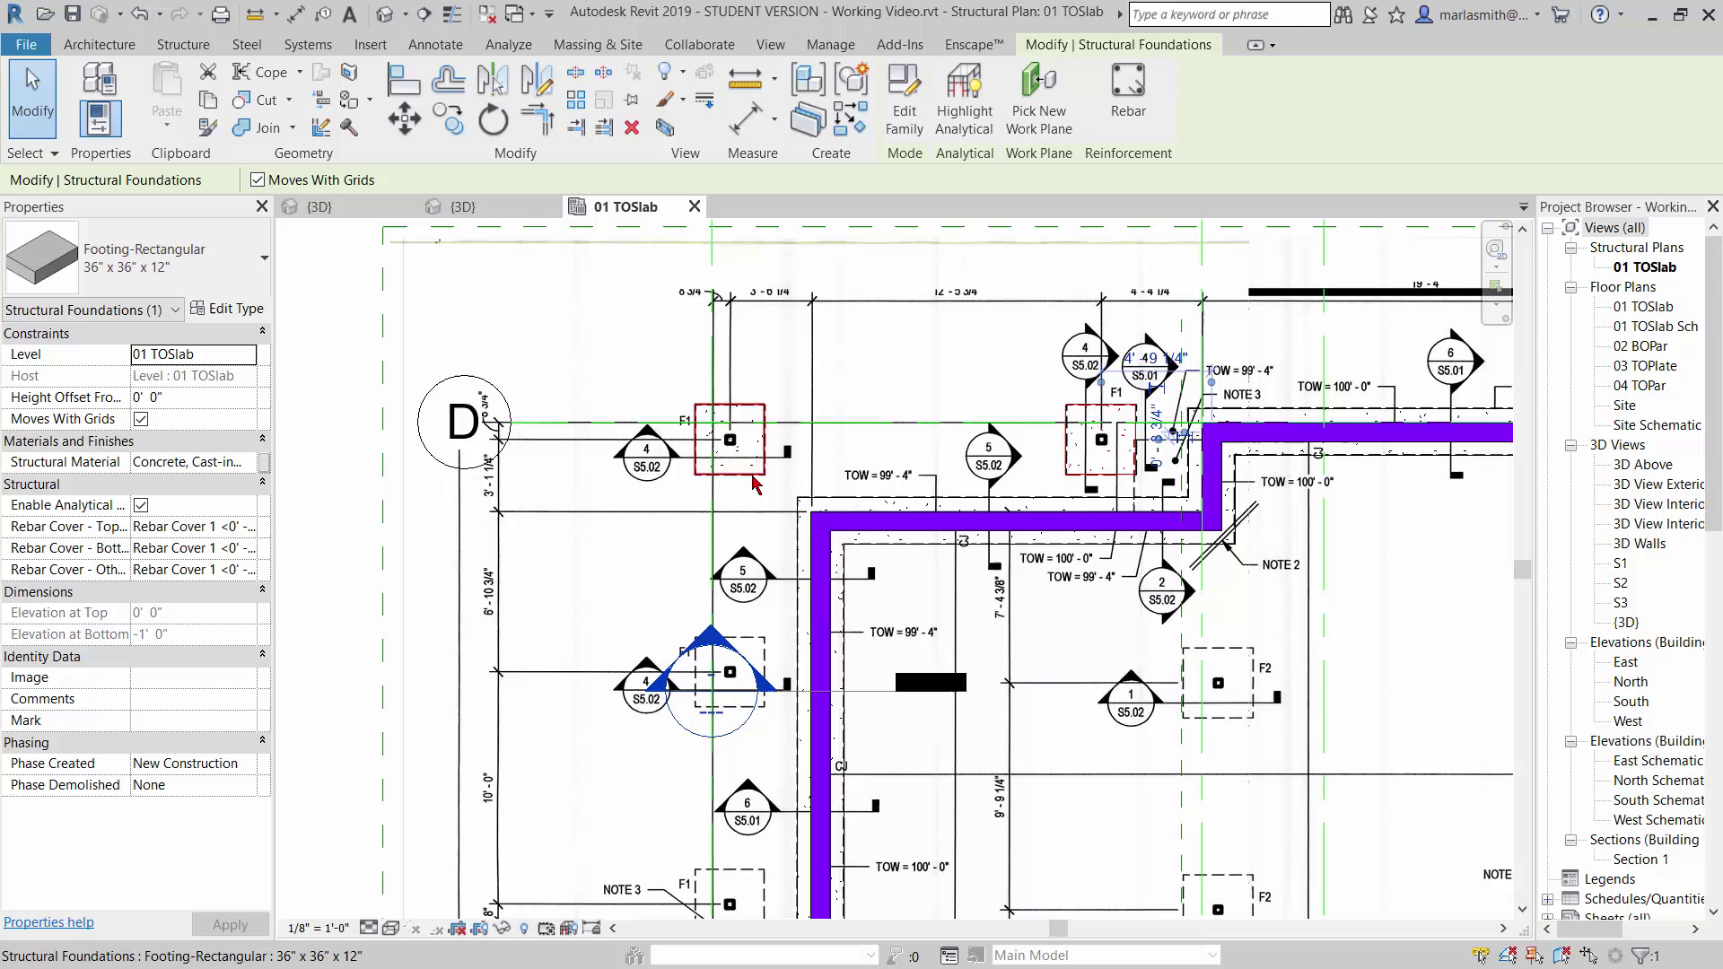
Step: Copy the footing at grid D 3' below the original
click(754, 485)
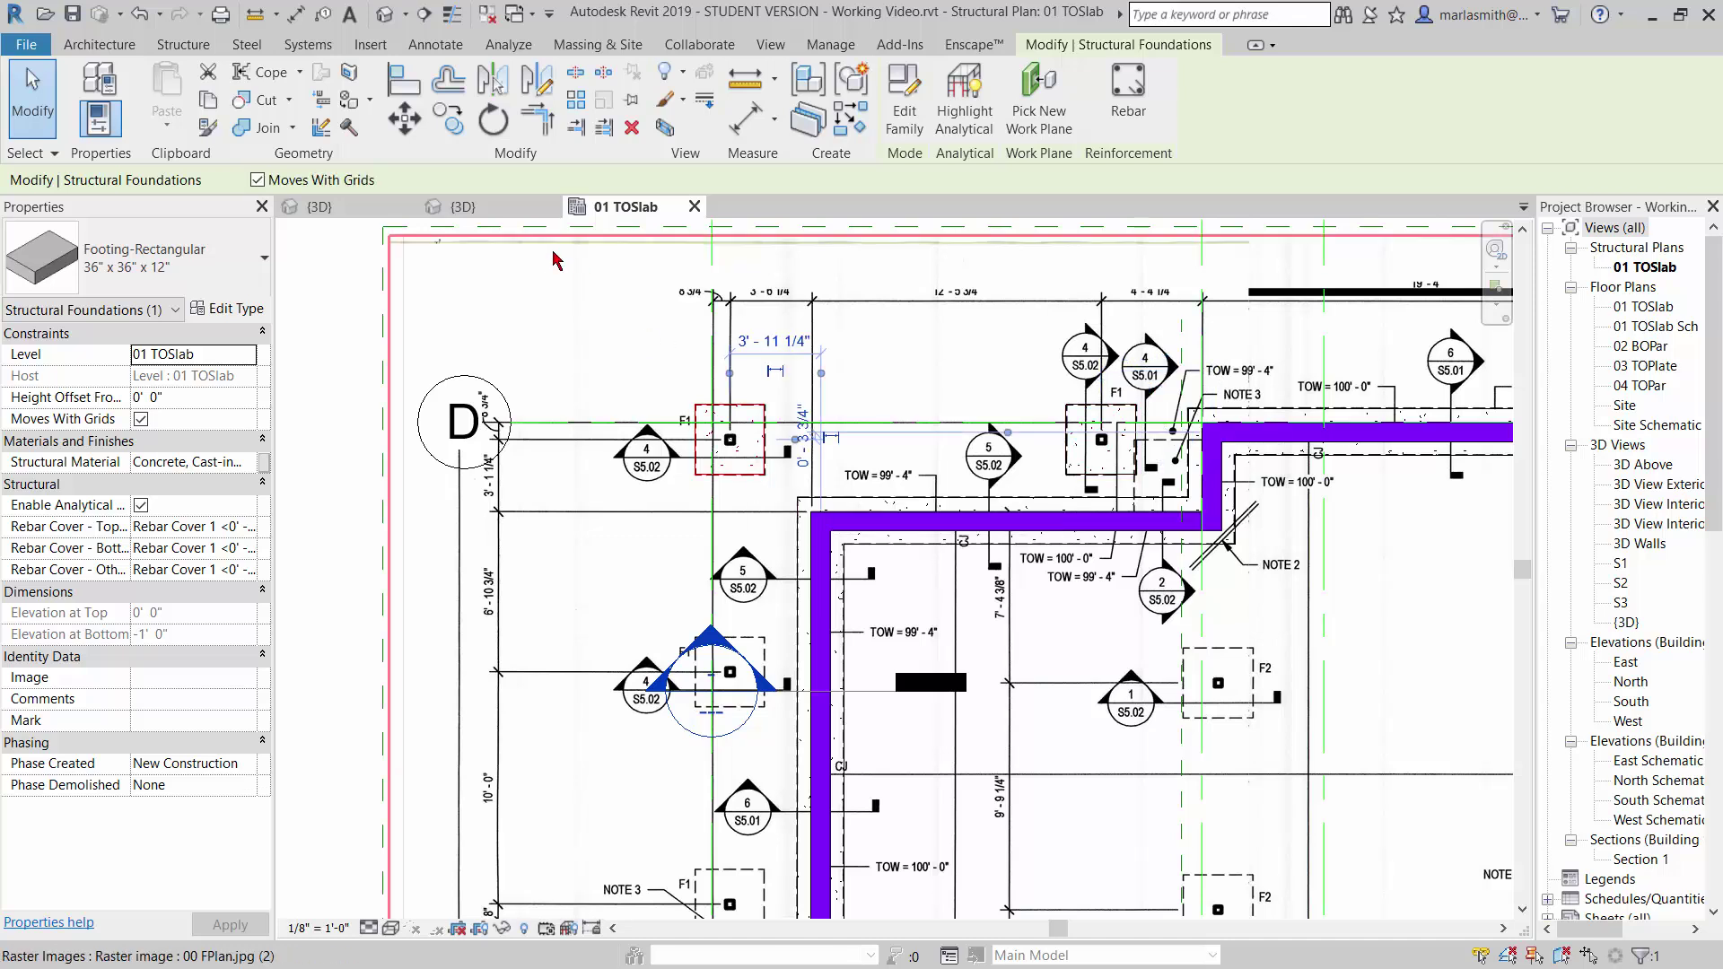
click(447, 135)
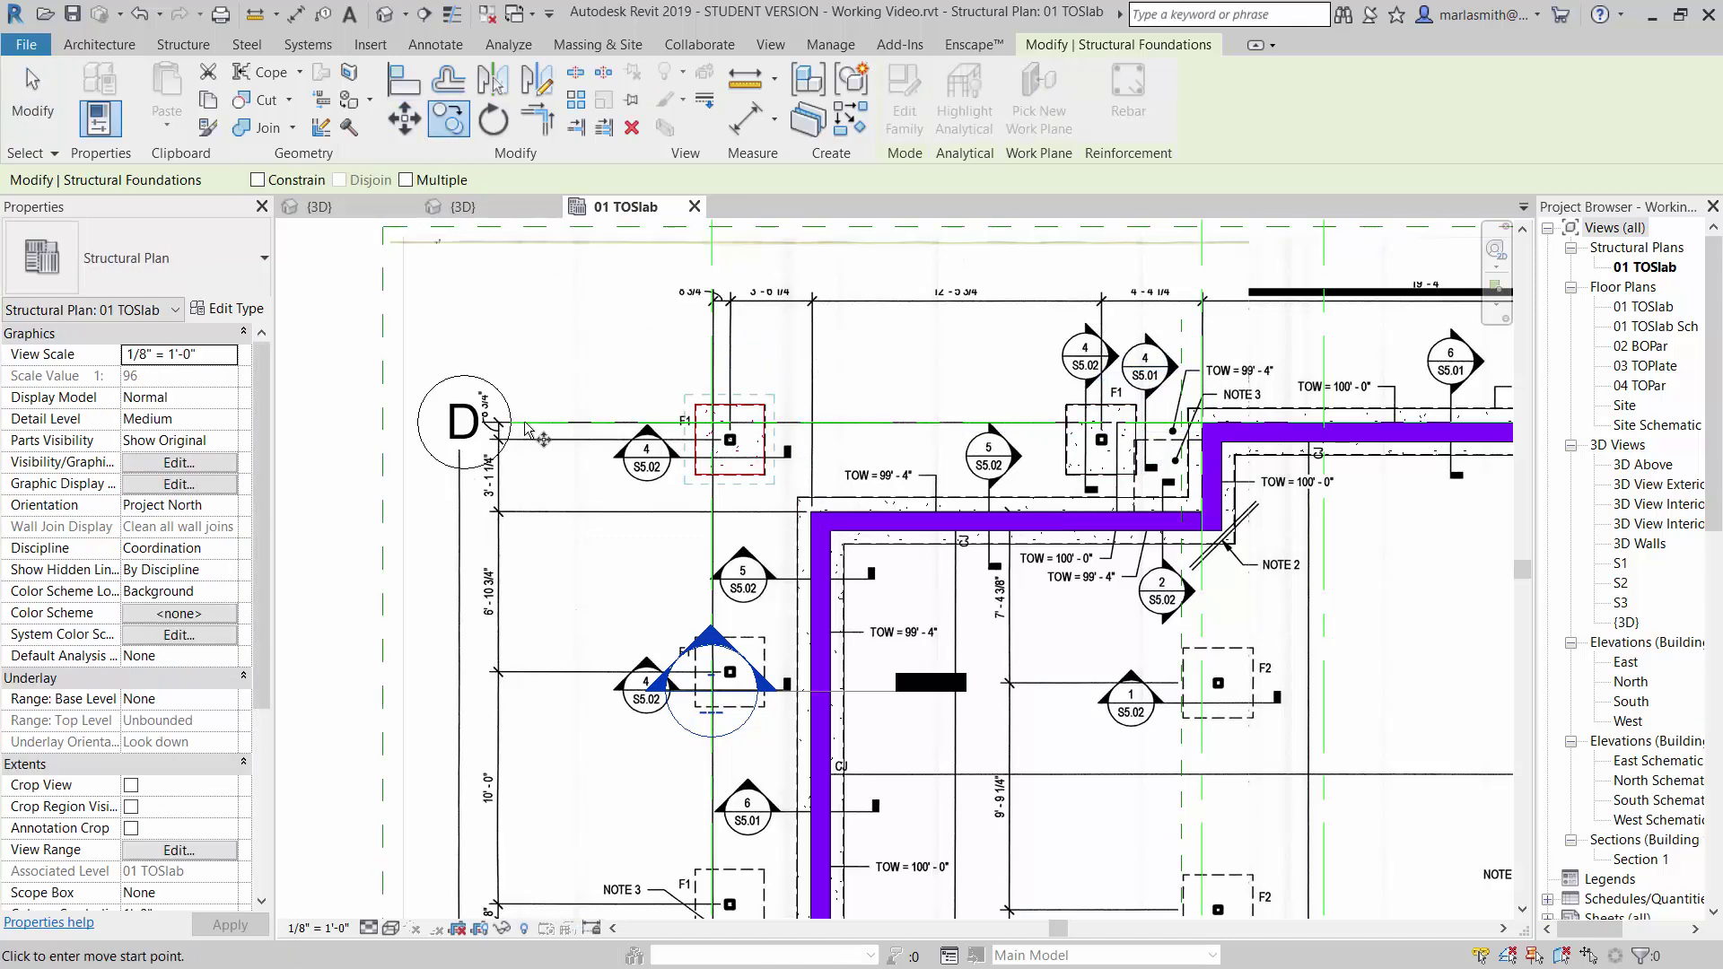
scroll(577, 608, up, 2)
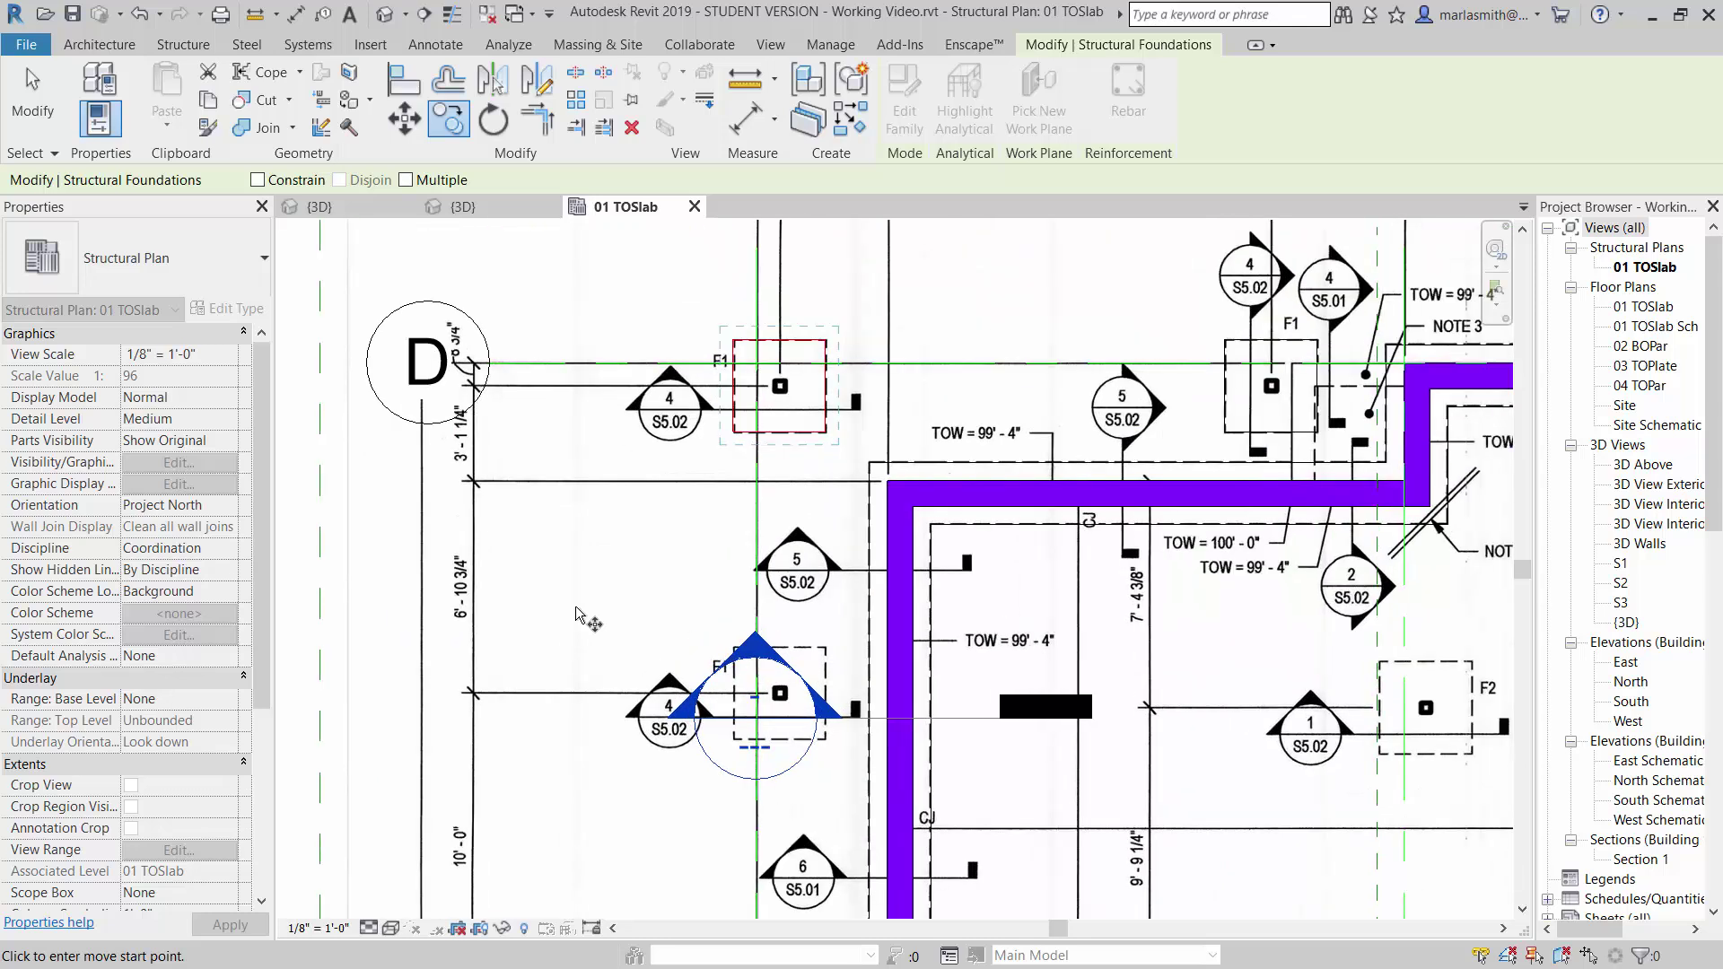
click(649, 520)
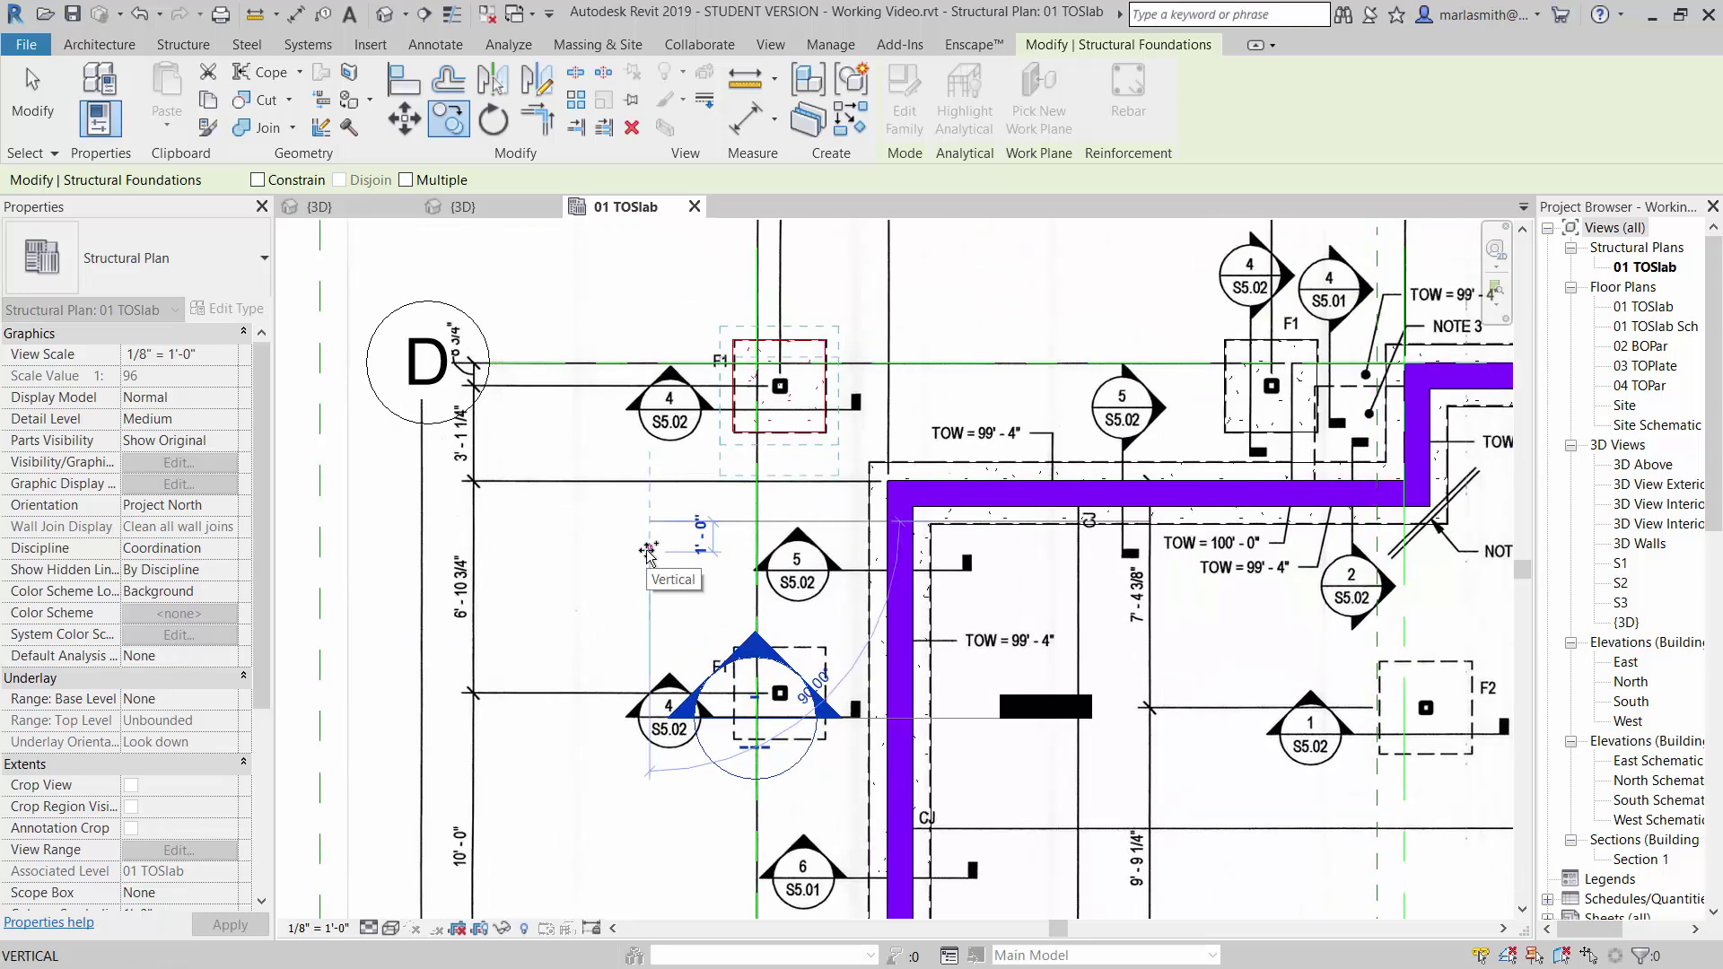
text(3 1.25)
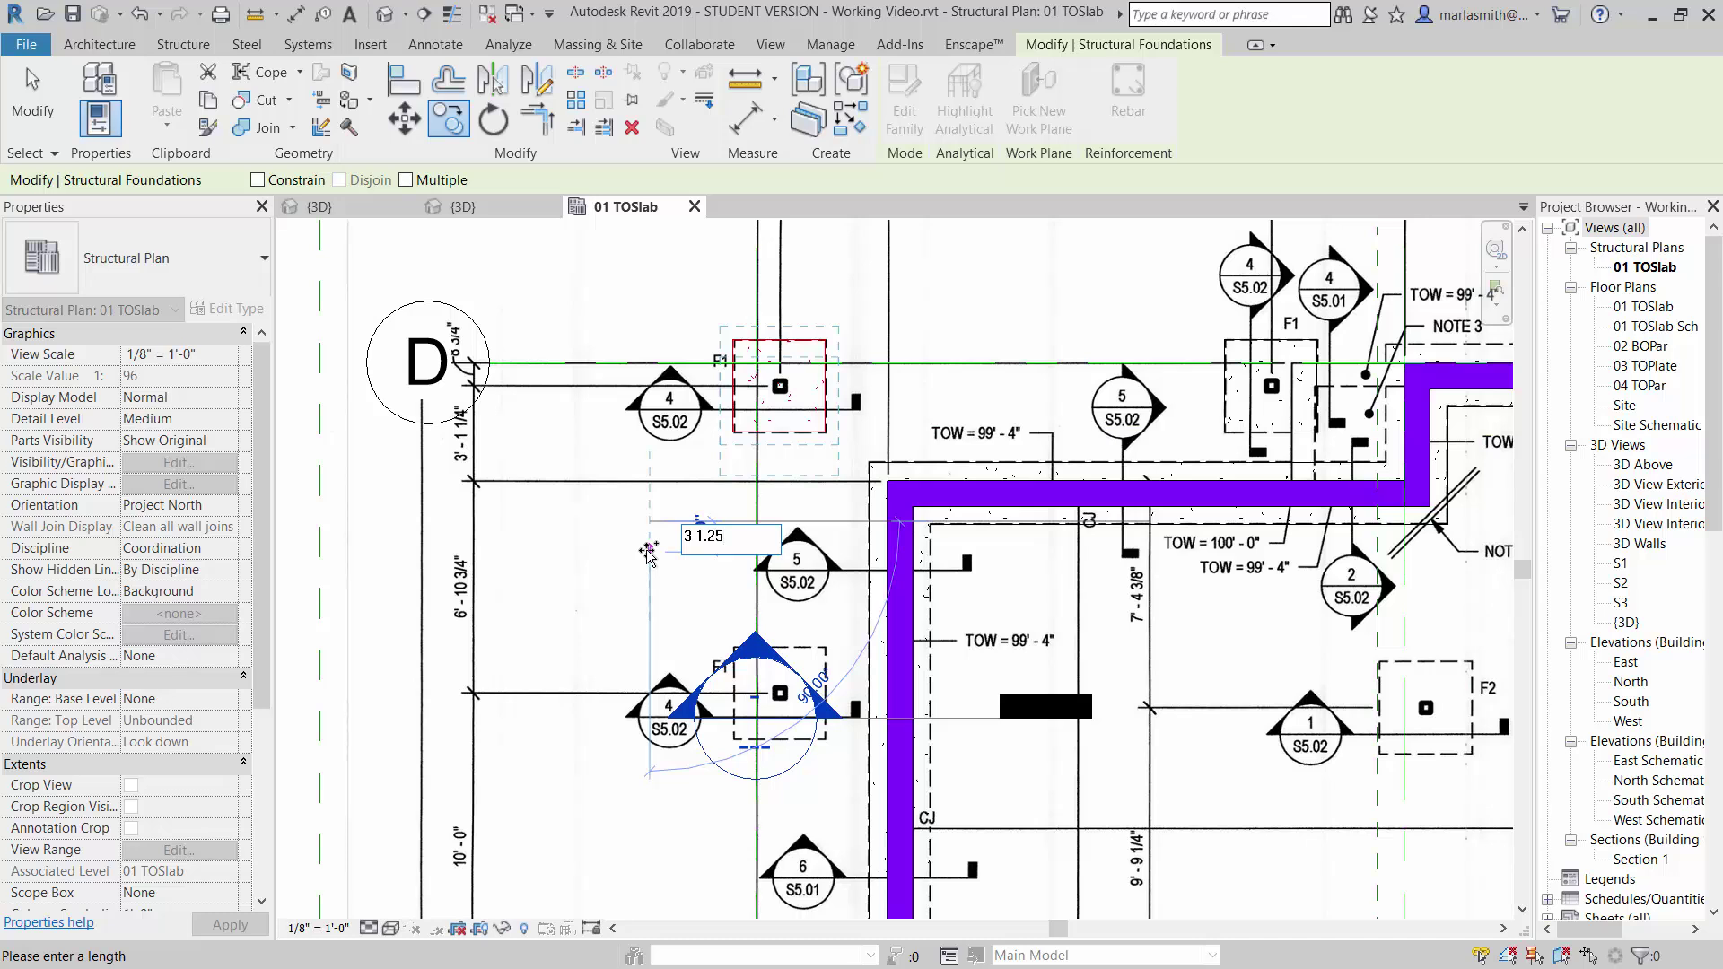
key(Return)
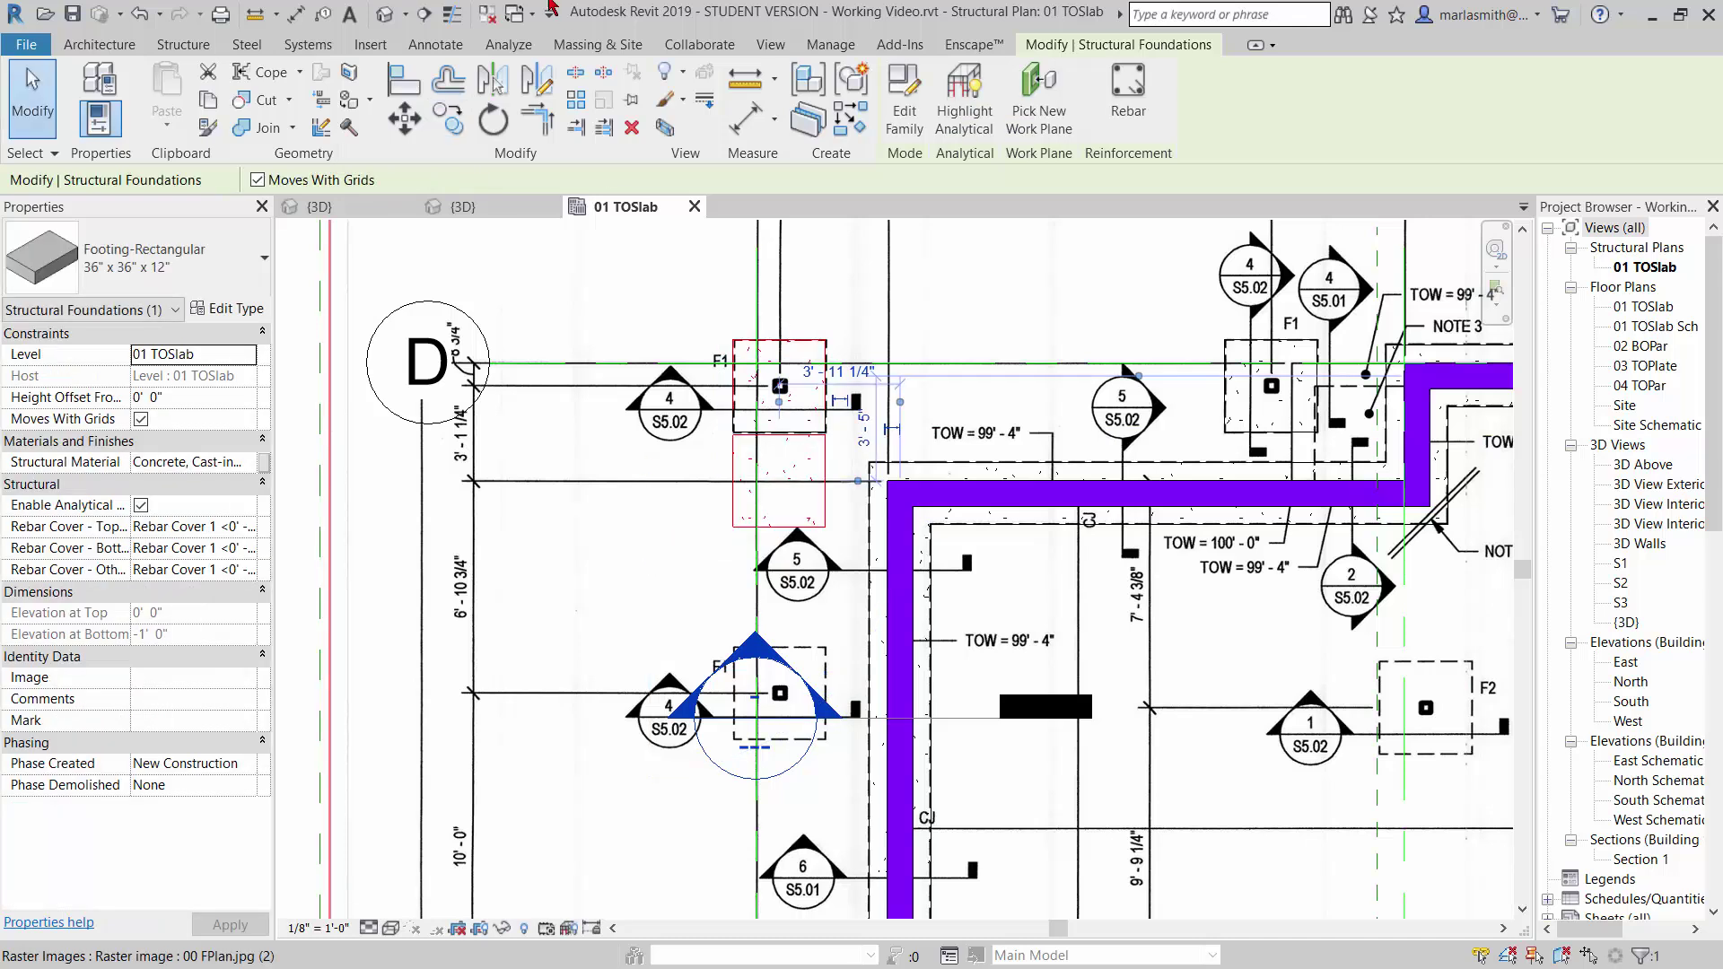
Step: Move the lower copy 6' 10.75" onto its F1 spot near grid D
click(405, 119)
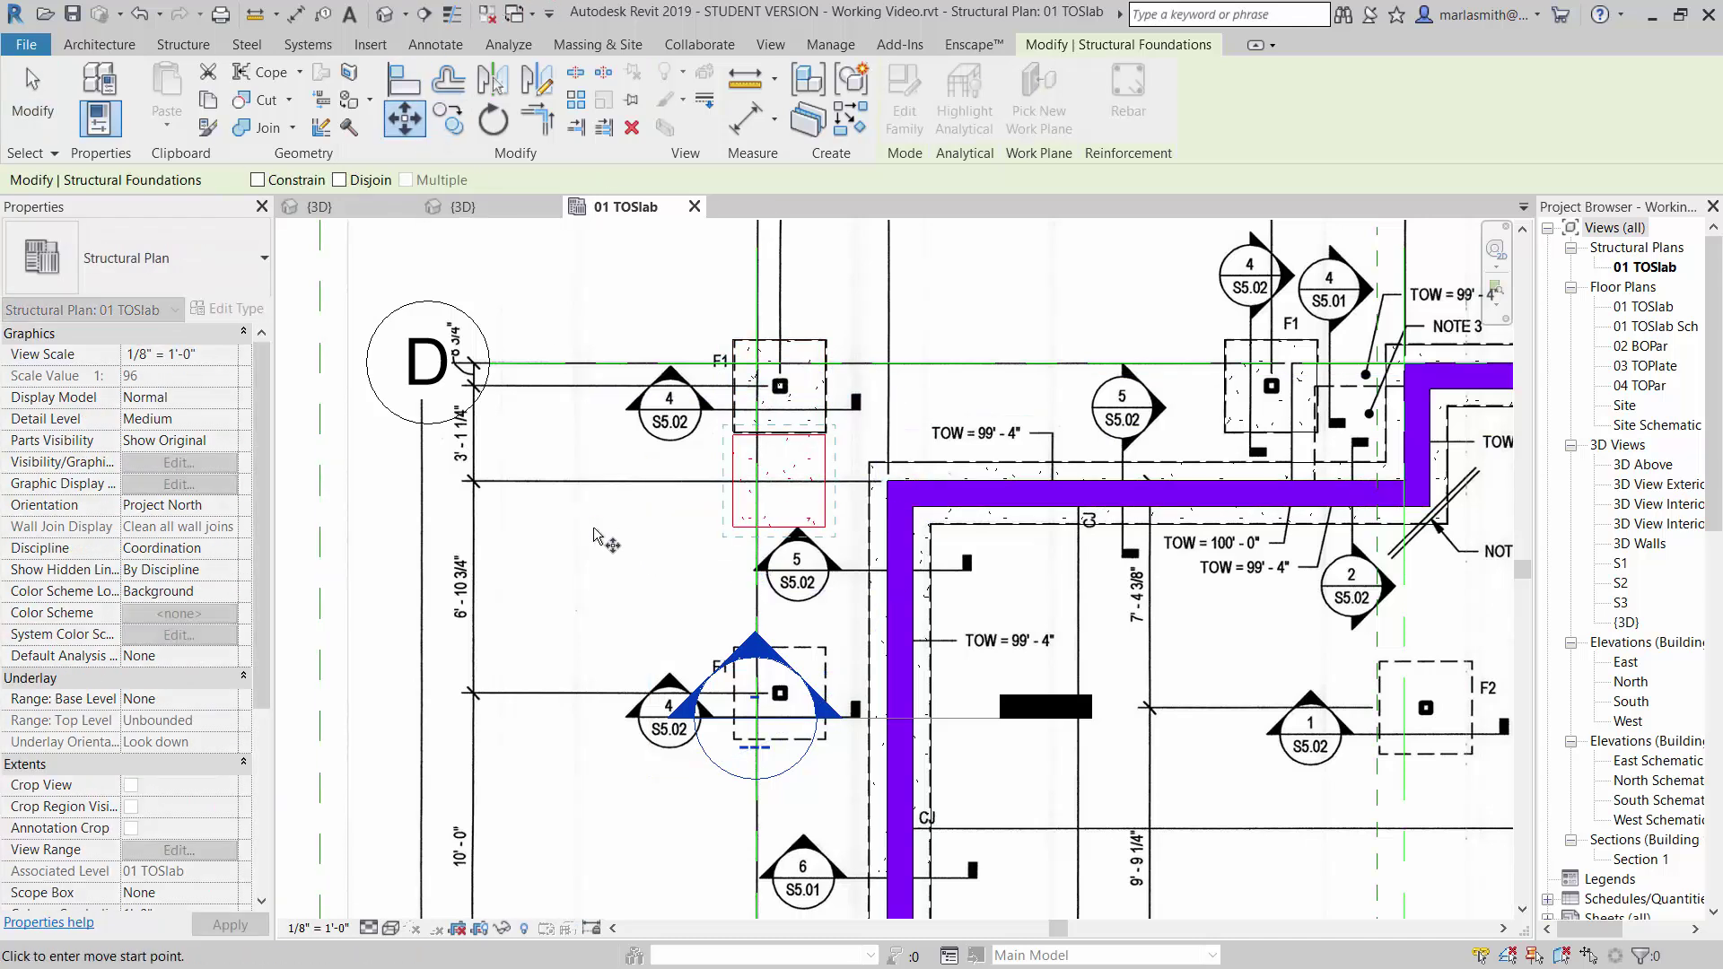
click(595, 531)
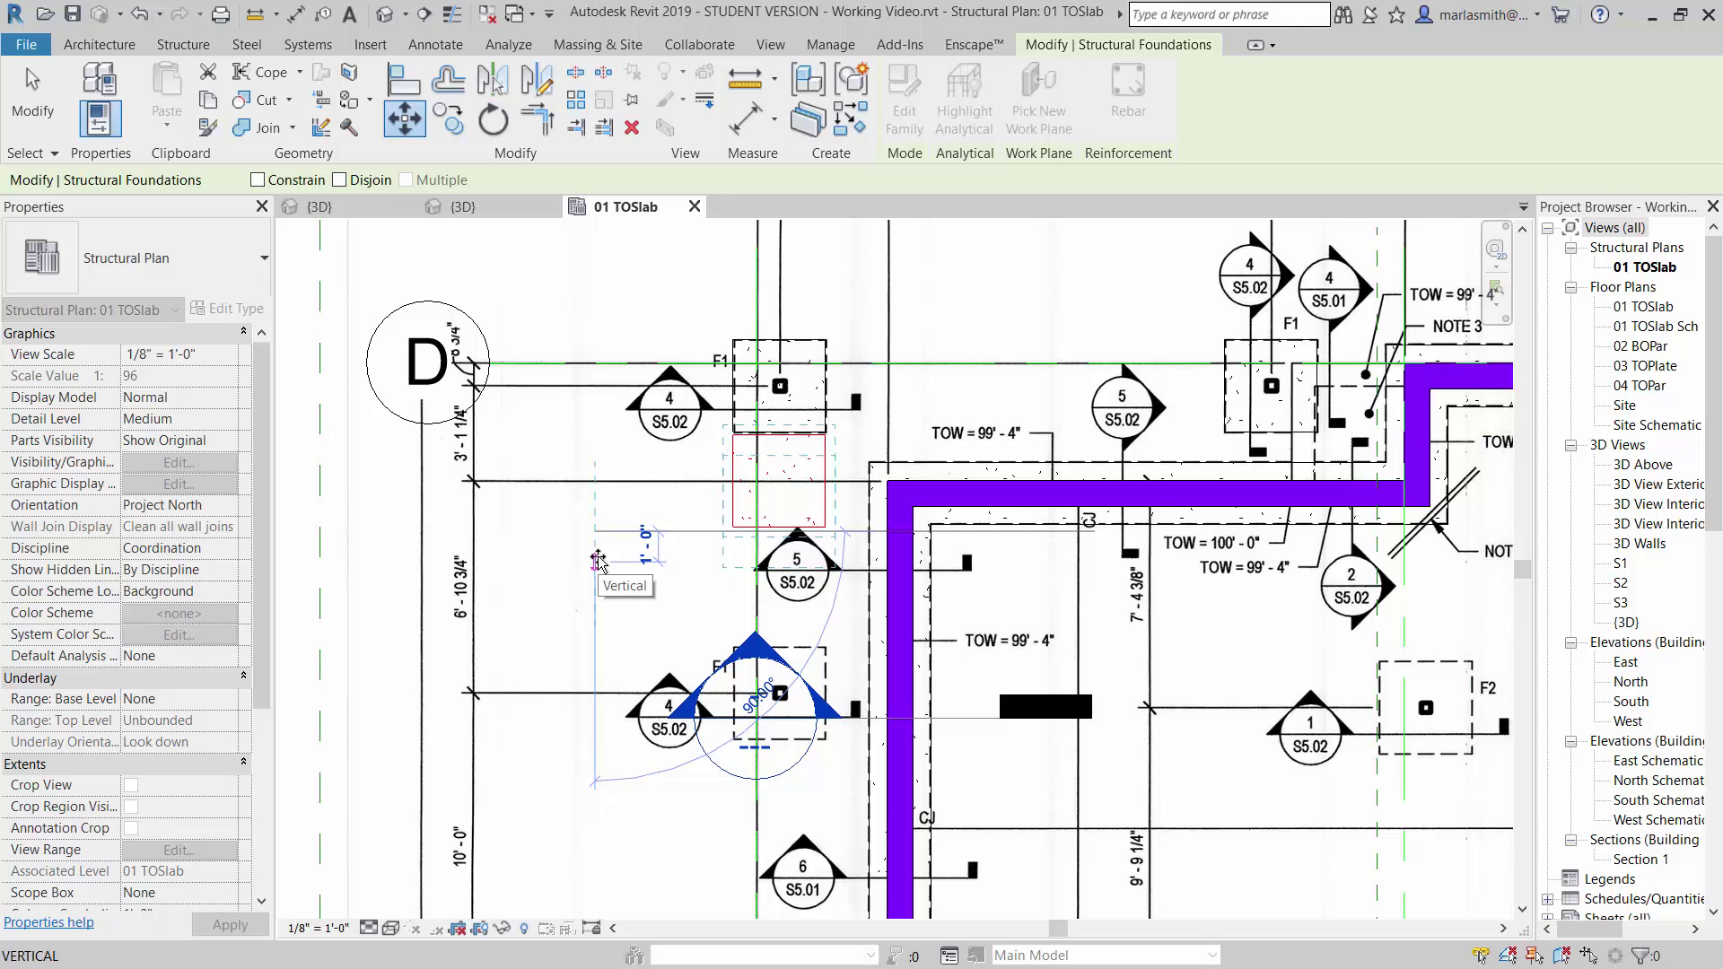
text(6 10.7)
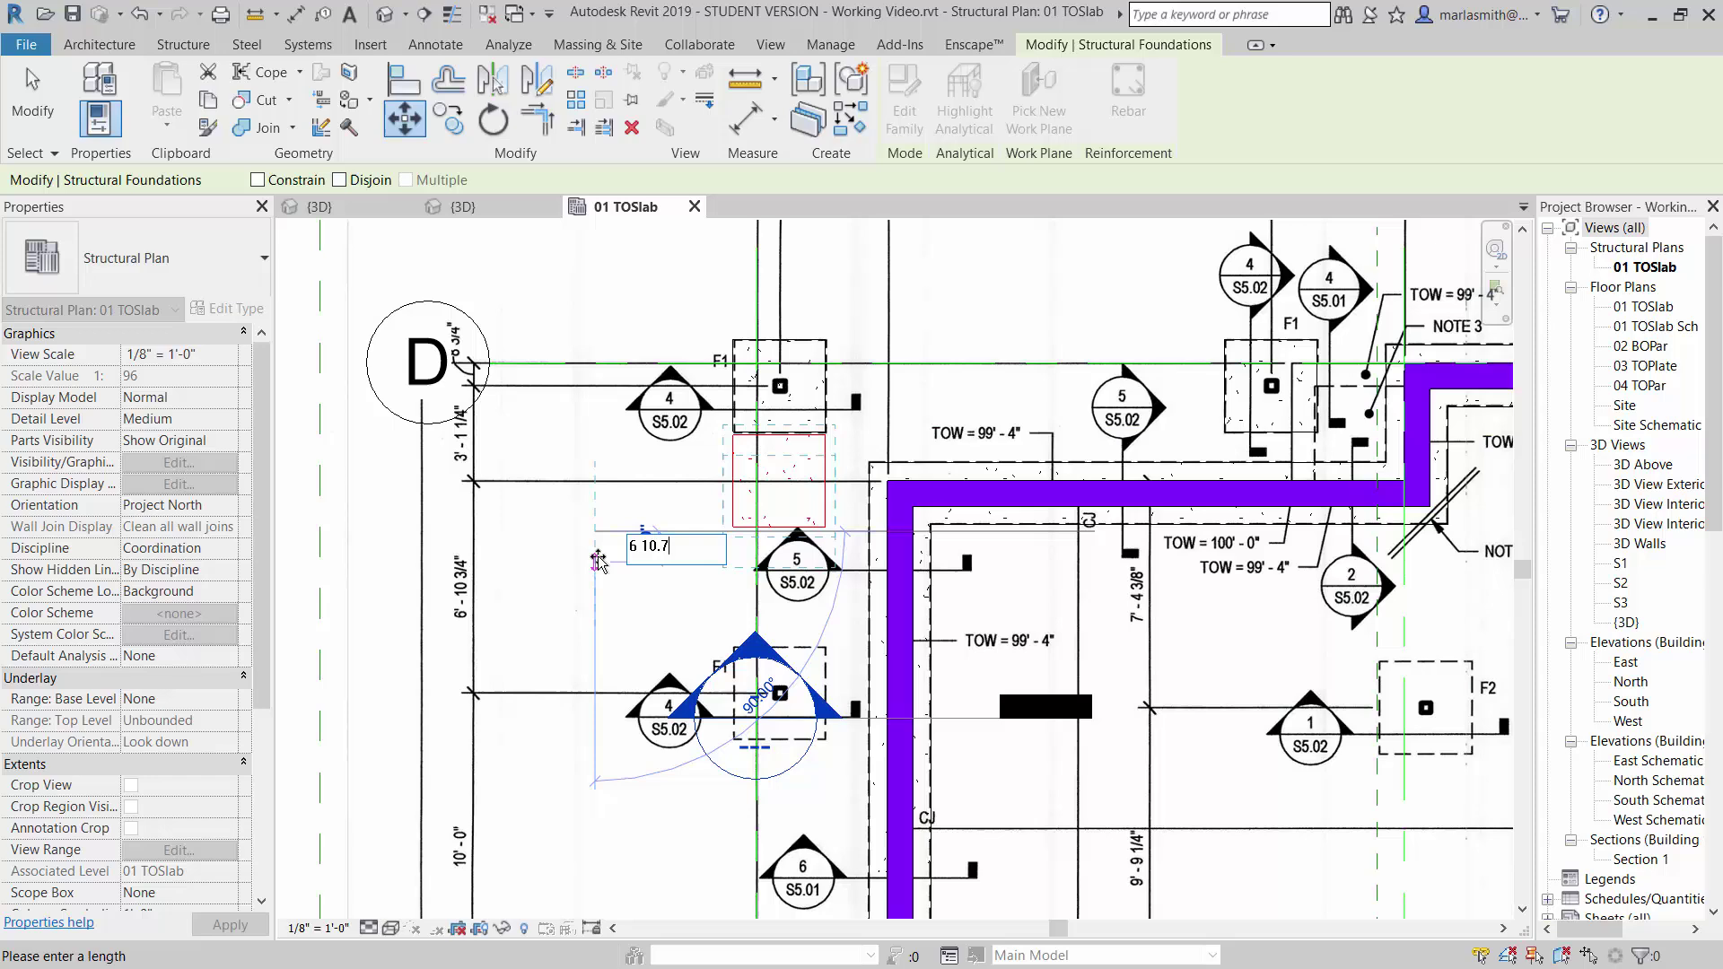
text(5)
key(Return)
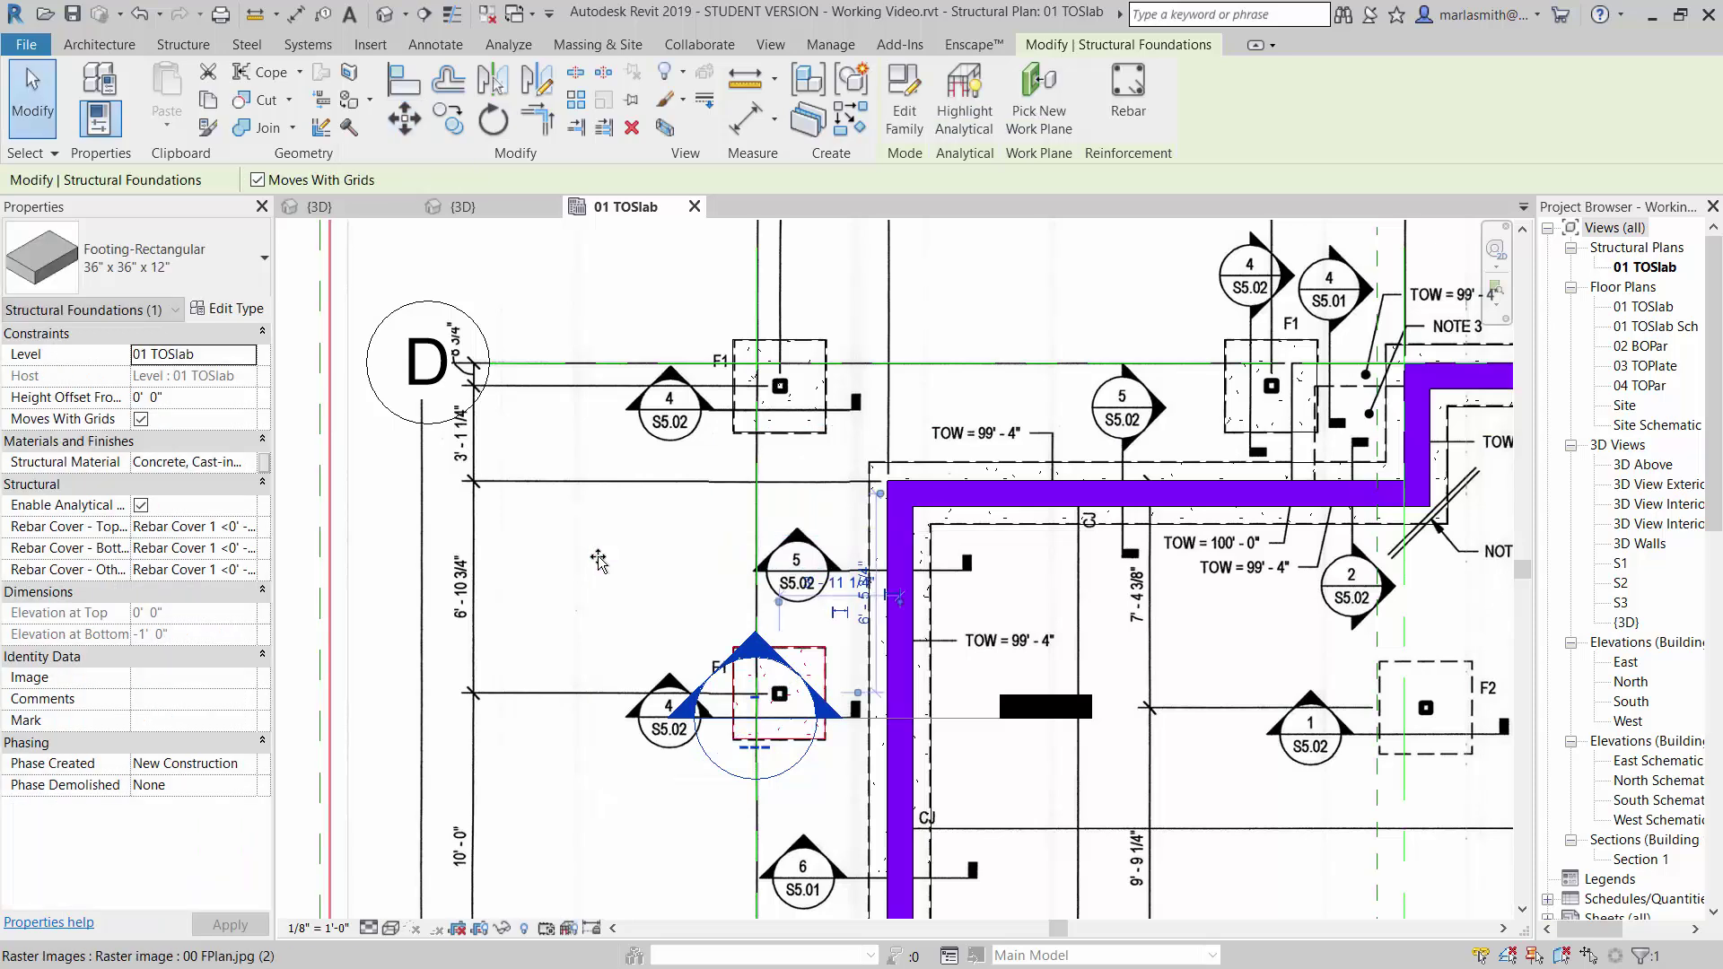
scroll(583, 664, down, 4)
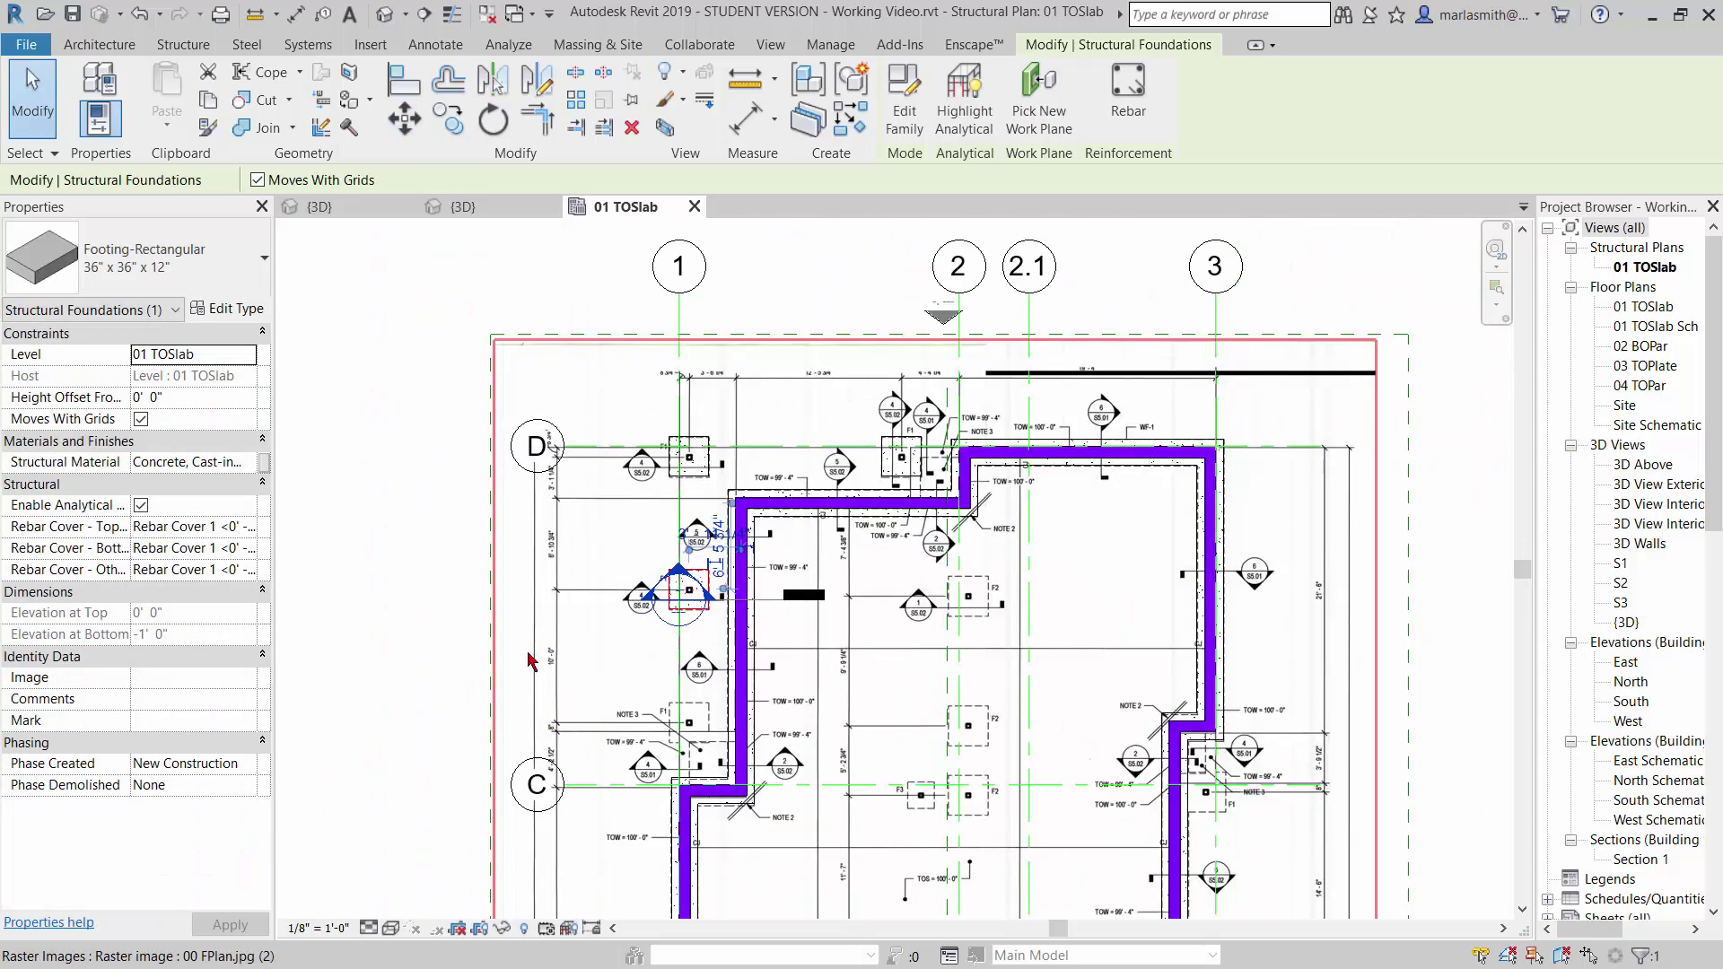
scroll(678, 646, up, 2)
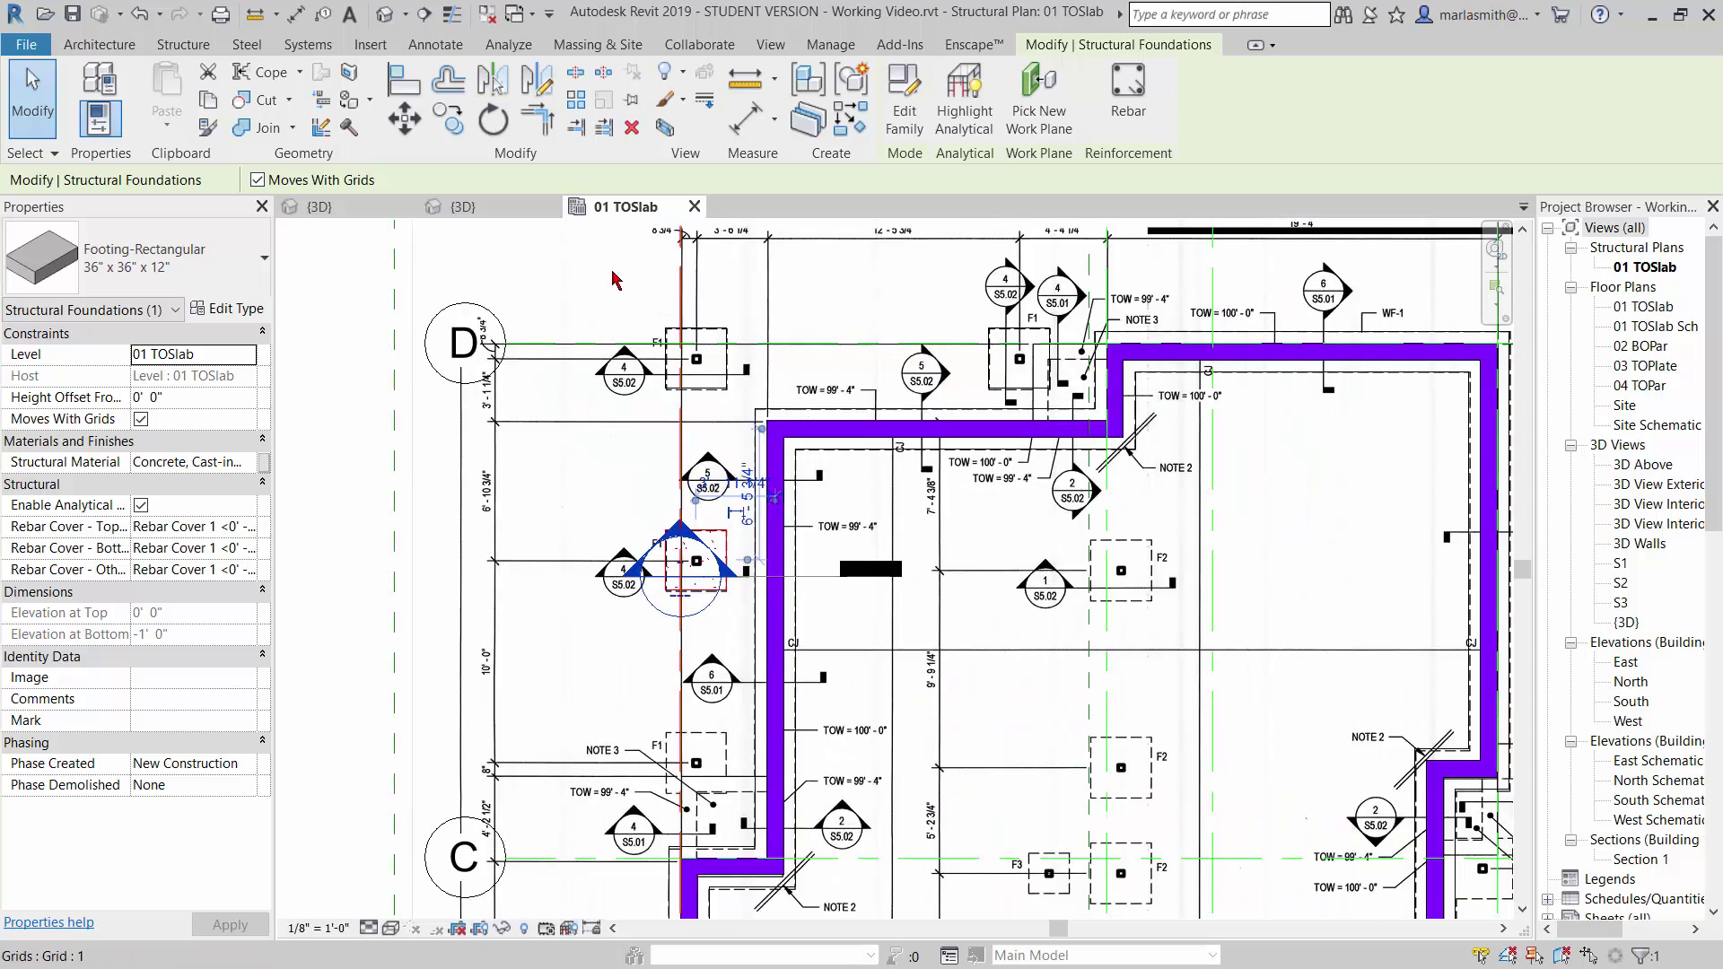
Step: Copy that footing 10' down onto the next F1 location
click(453, 120)
click(610, 626)
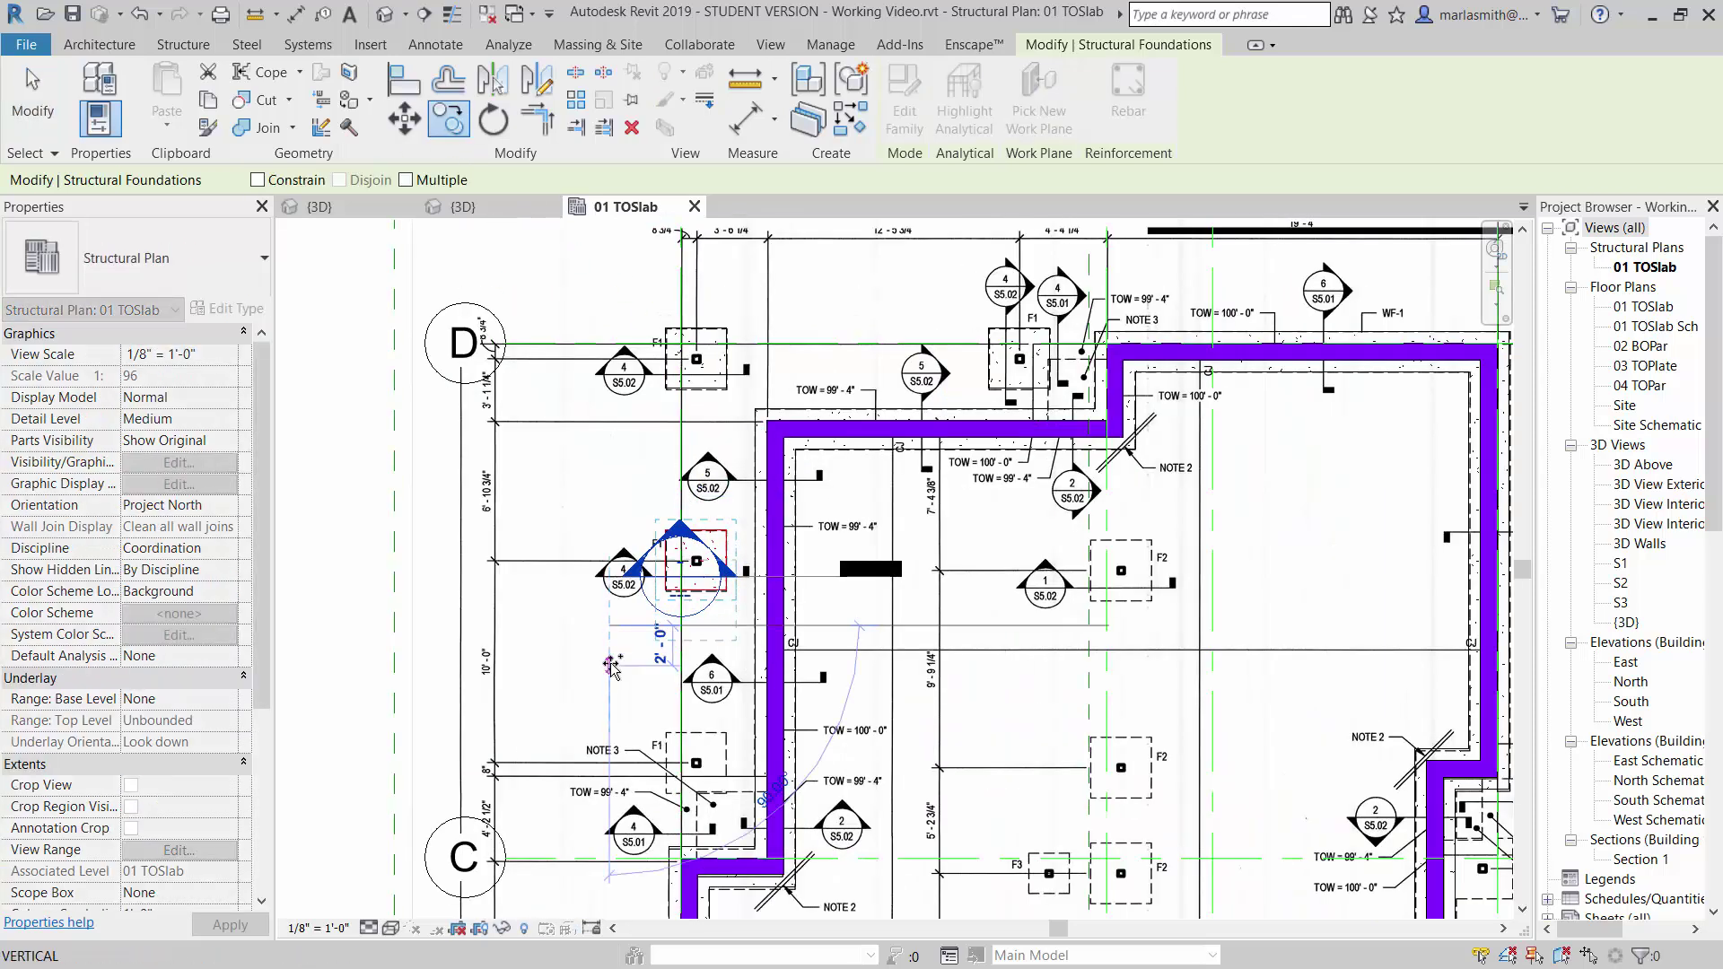
text(1)
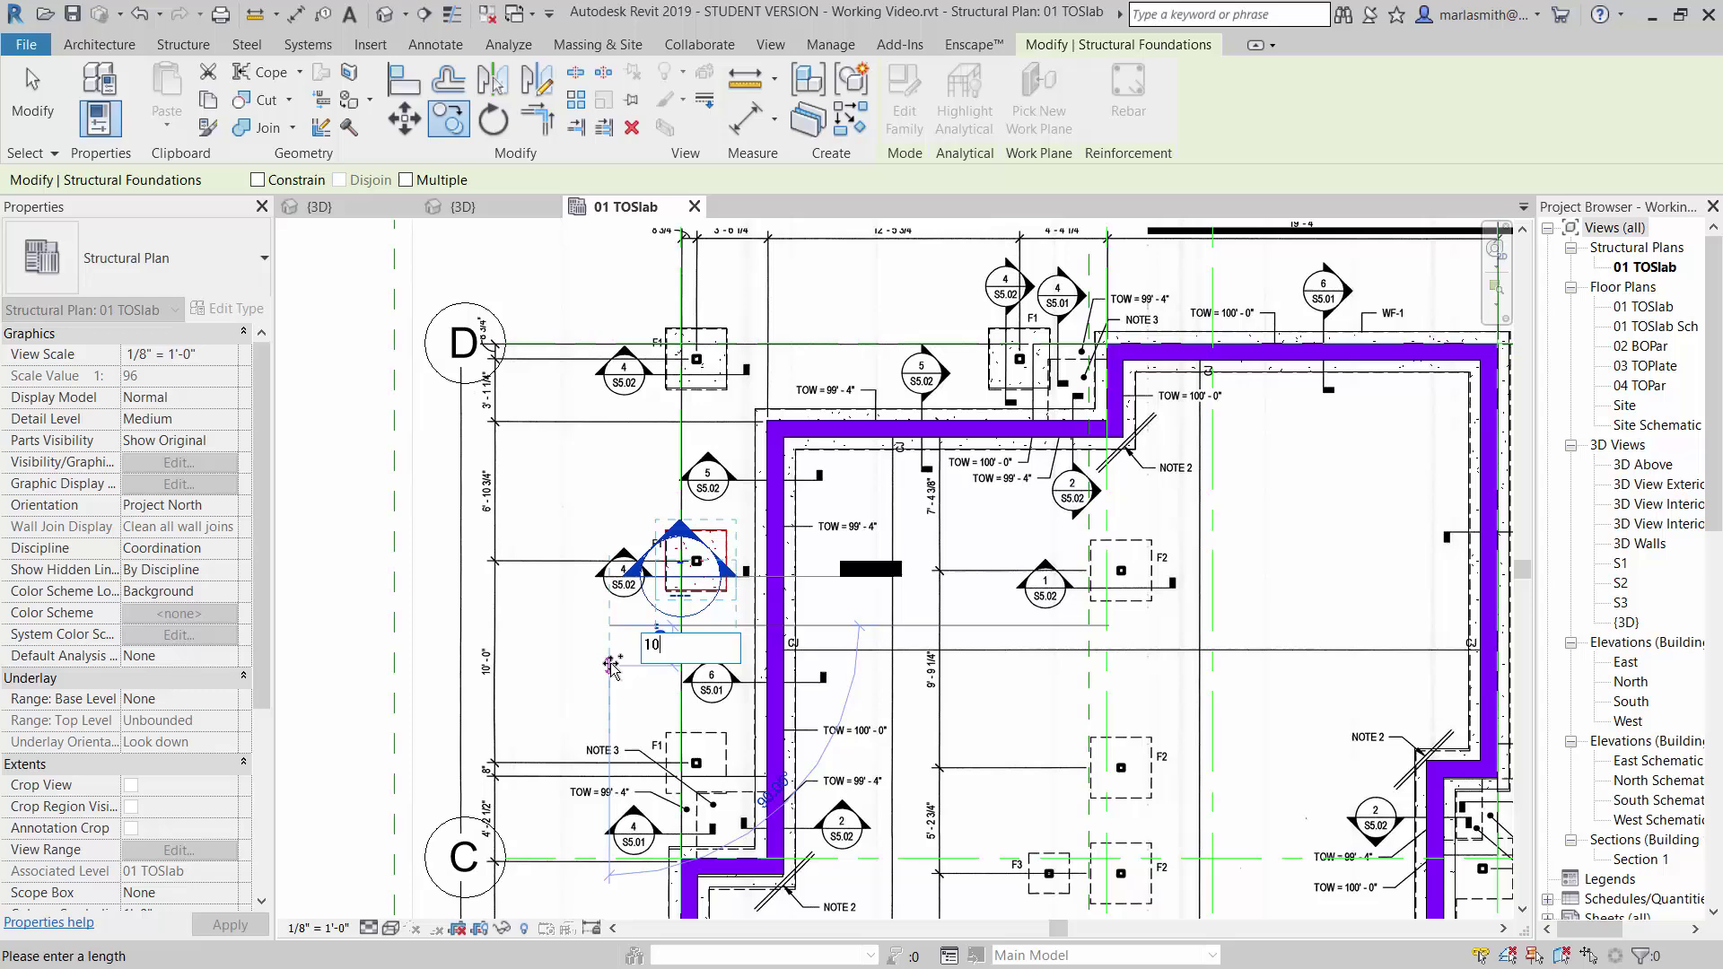
text(0)
key(Return)
scroll(626, 455, down, 2)
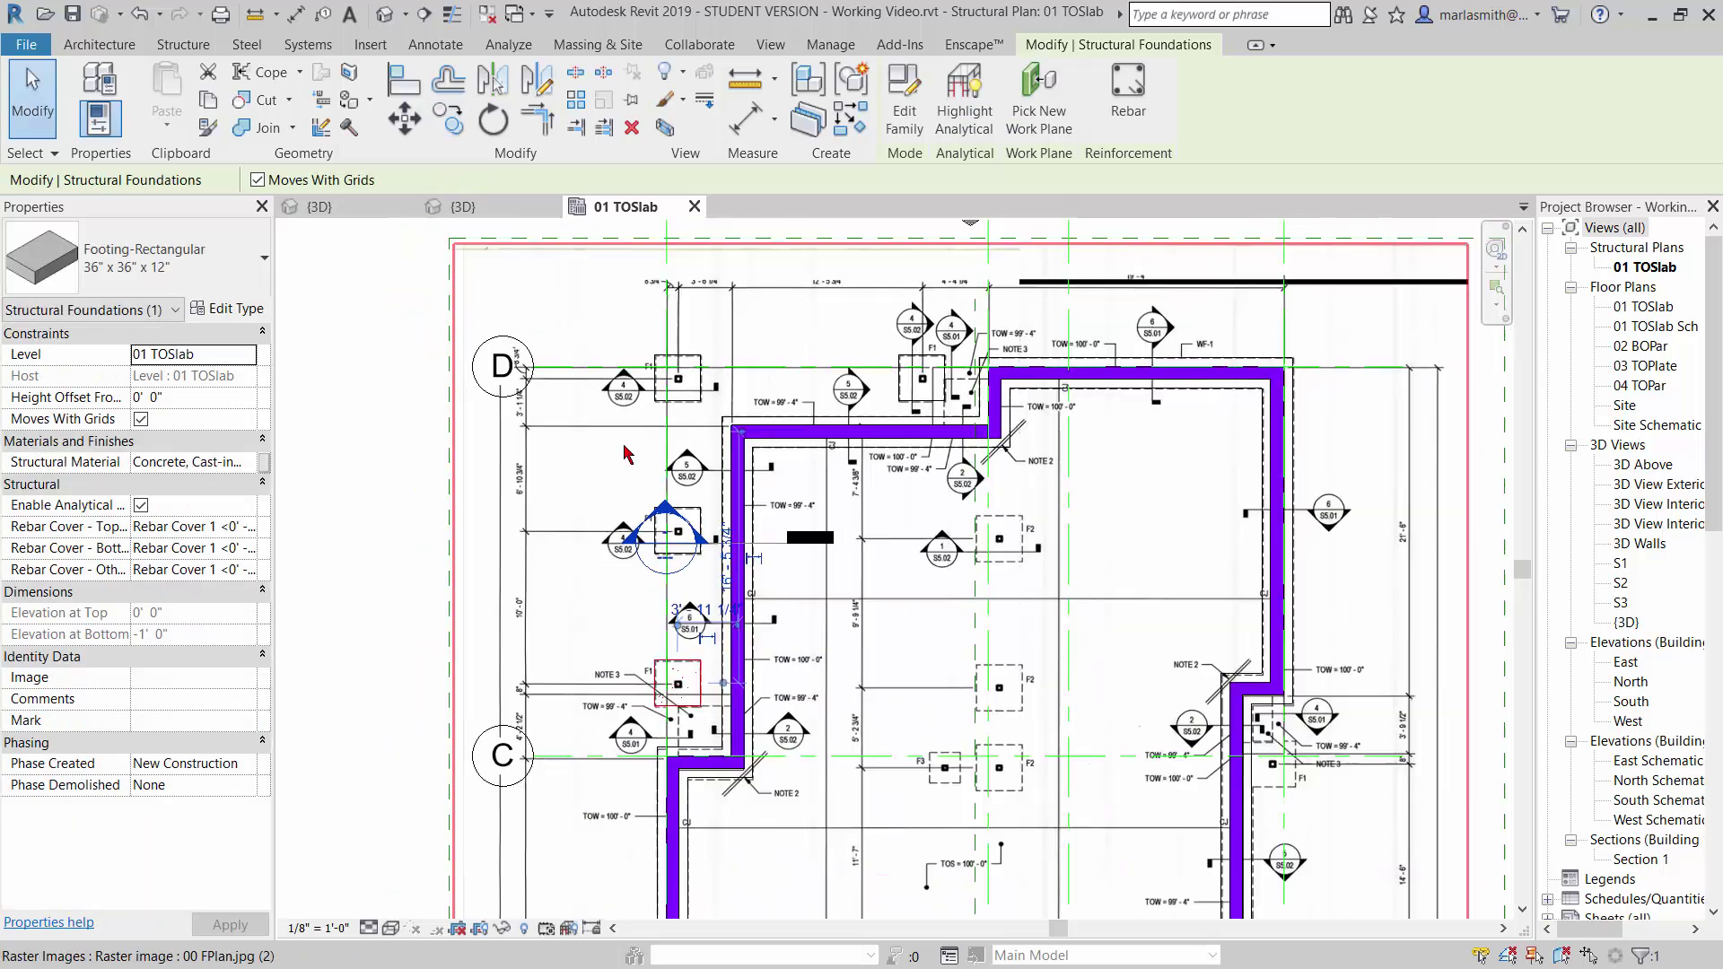
Step: Select all visible 36" x 36" x 12" footings and set their Level to BOBeam
click(359, 313)
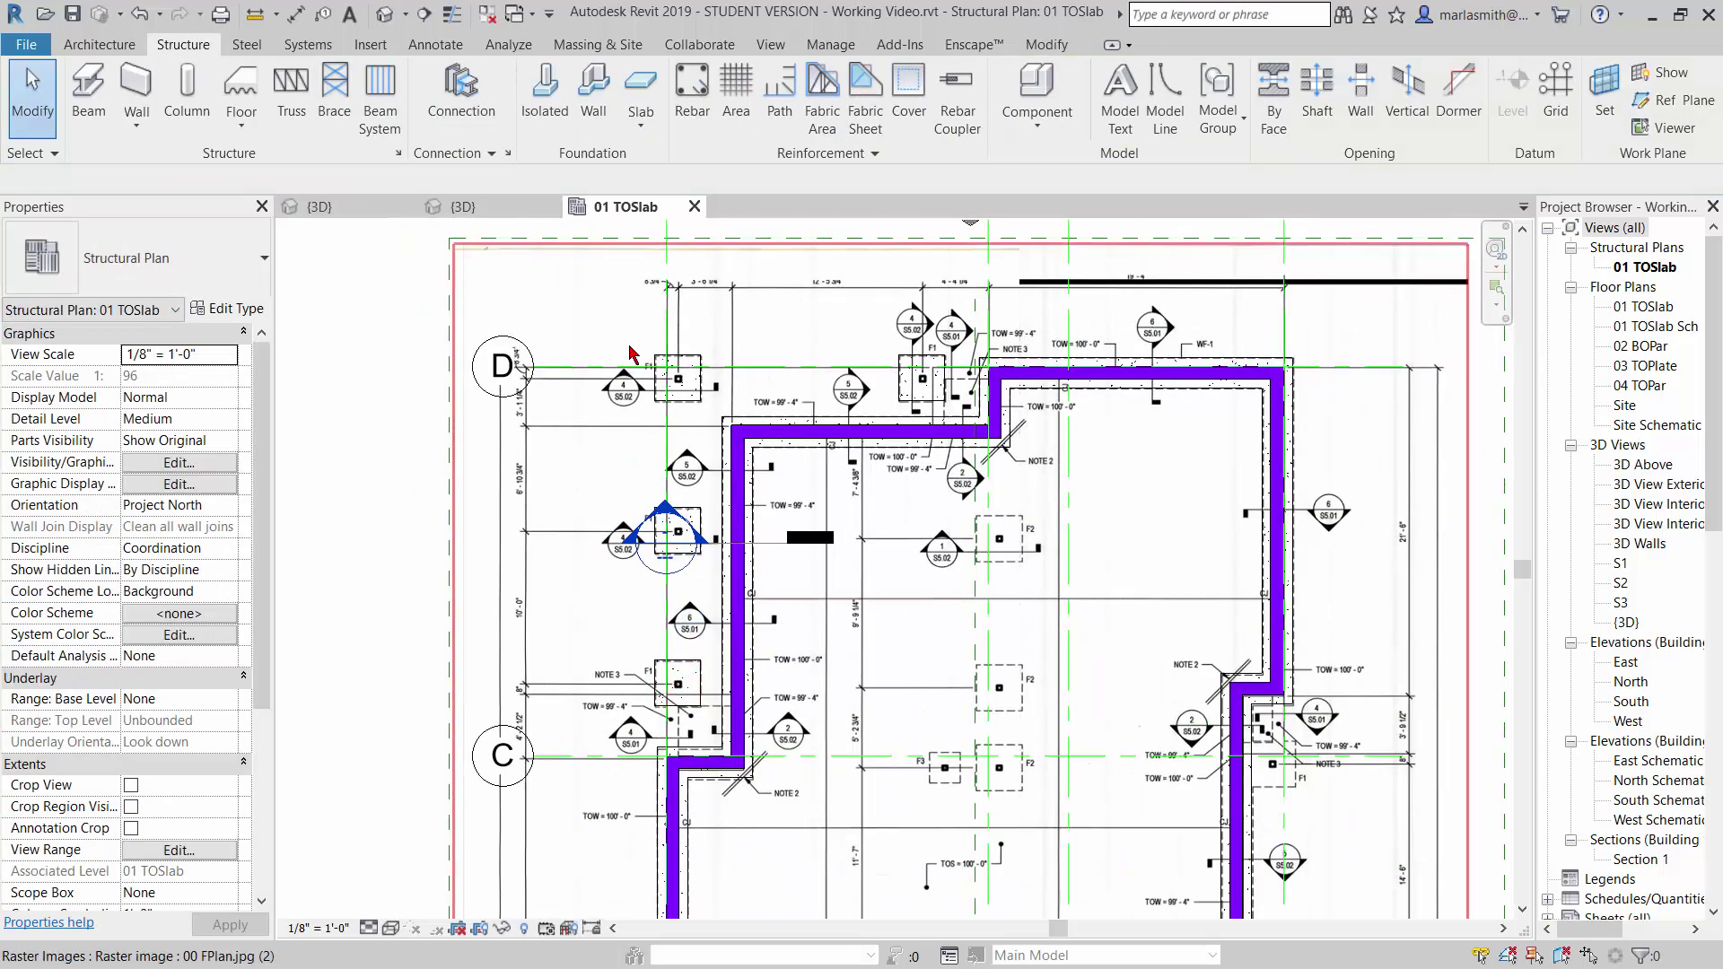
click(688, 403)
right_click(685, 396)
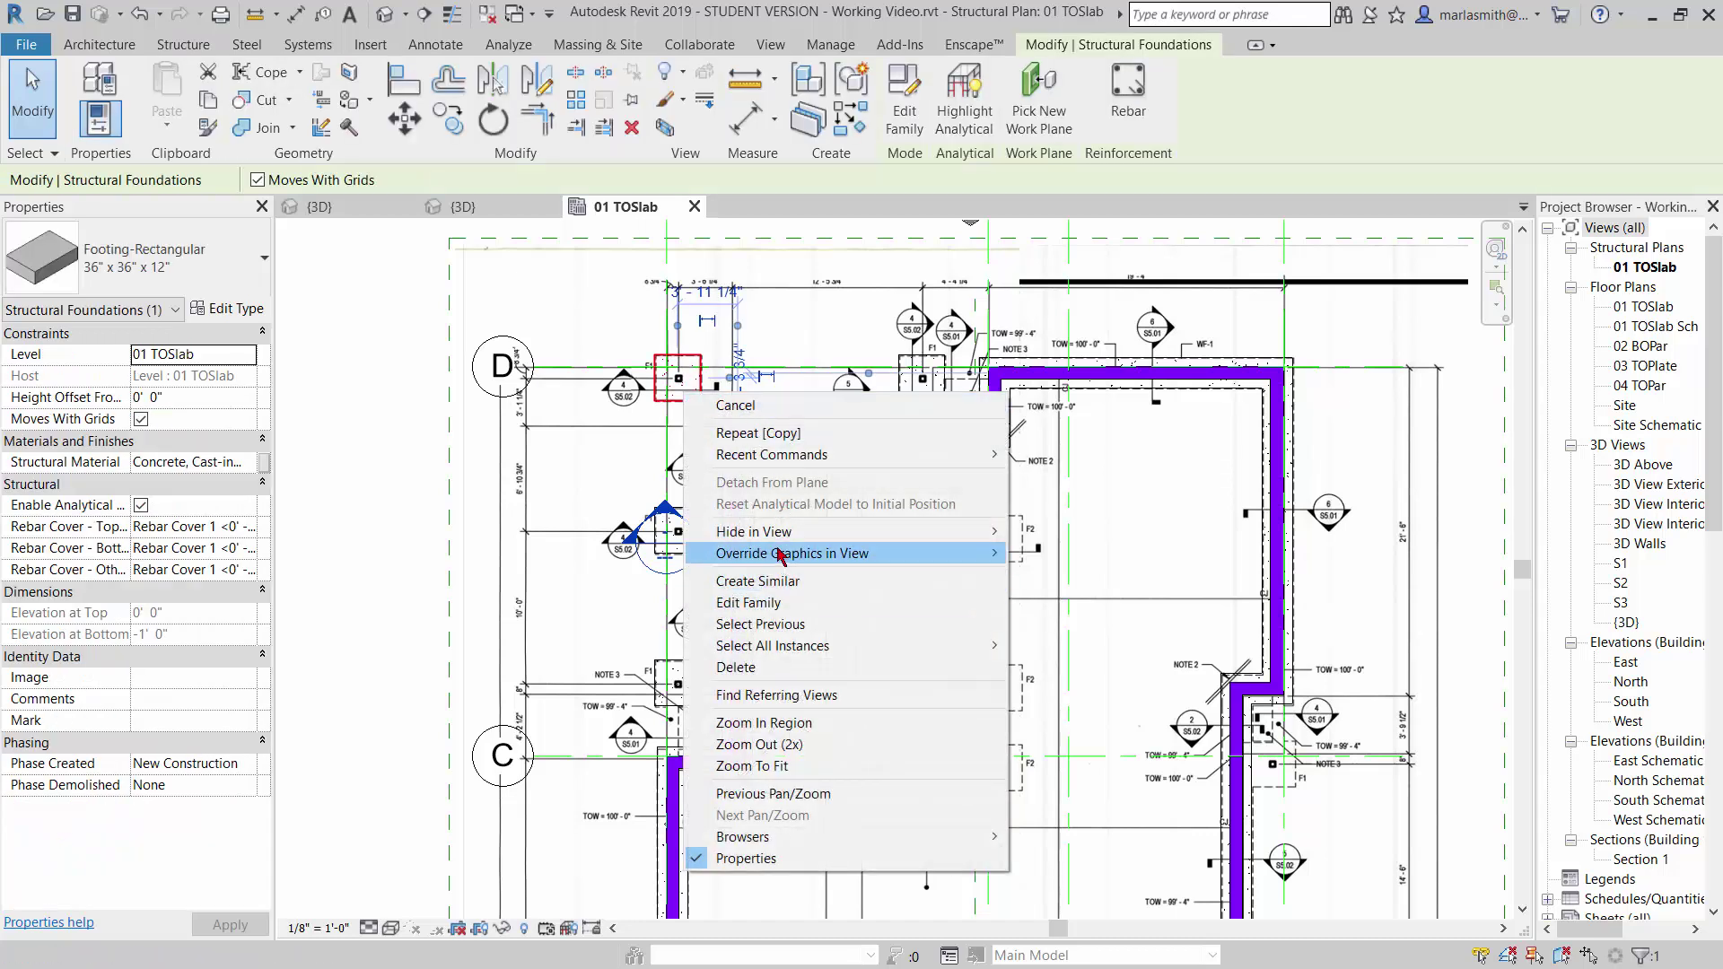
mouse_move(771, 655)
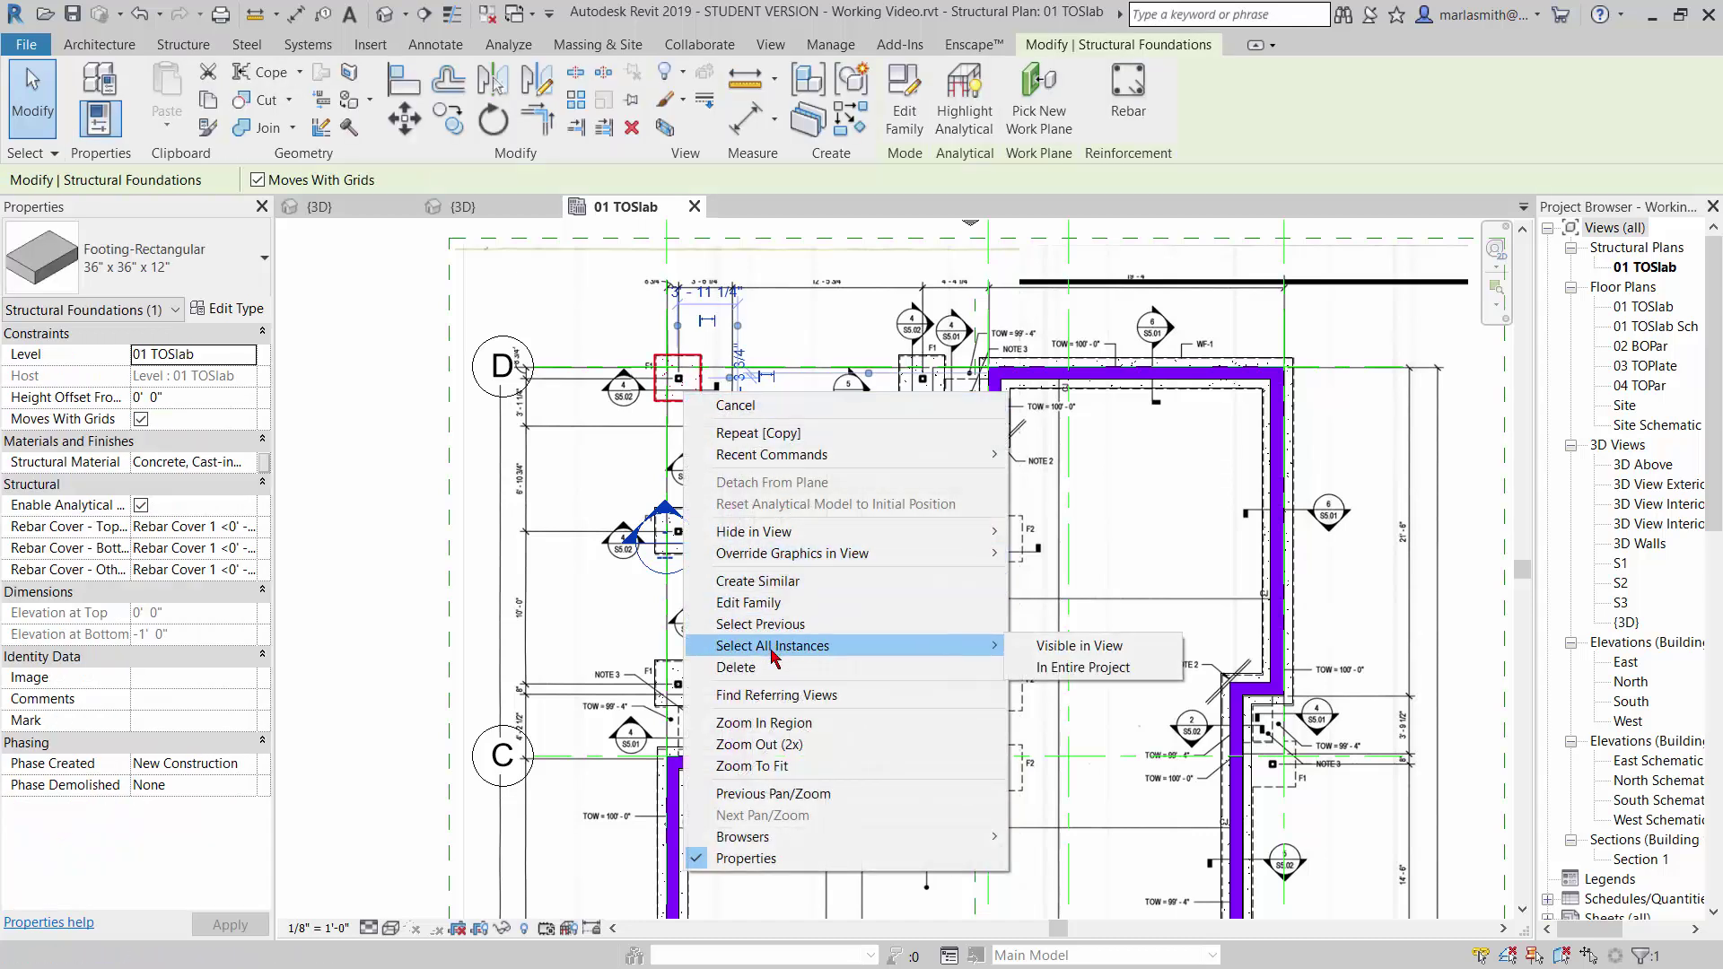
click(1032, 648)
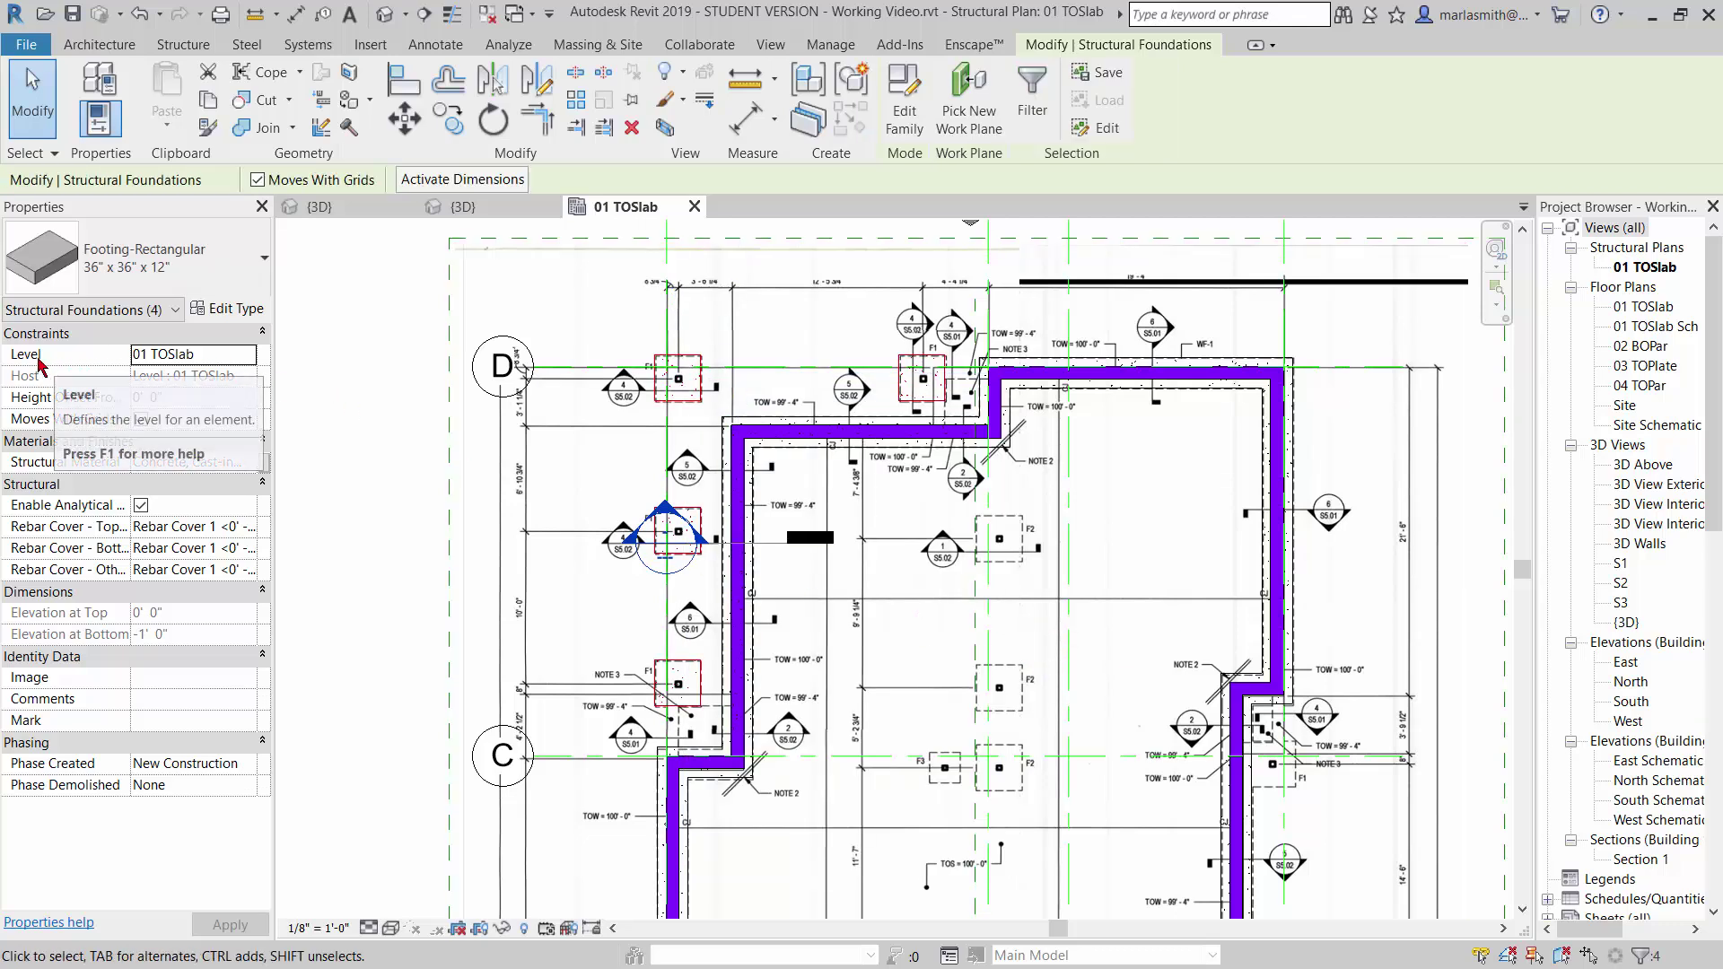
click(250, 359)
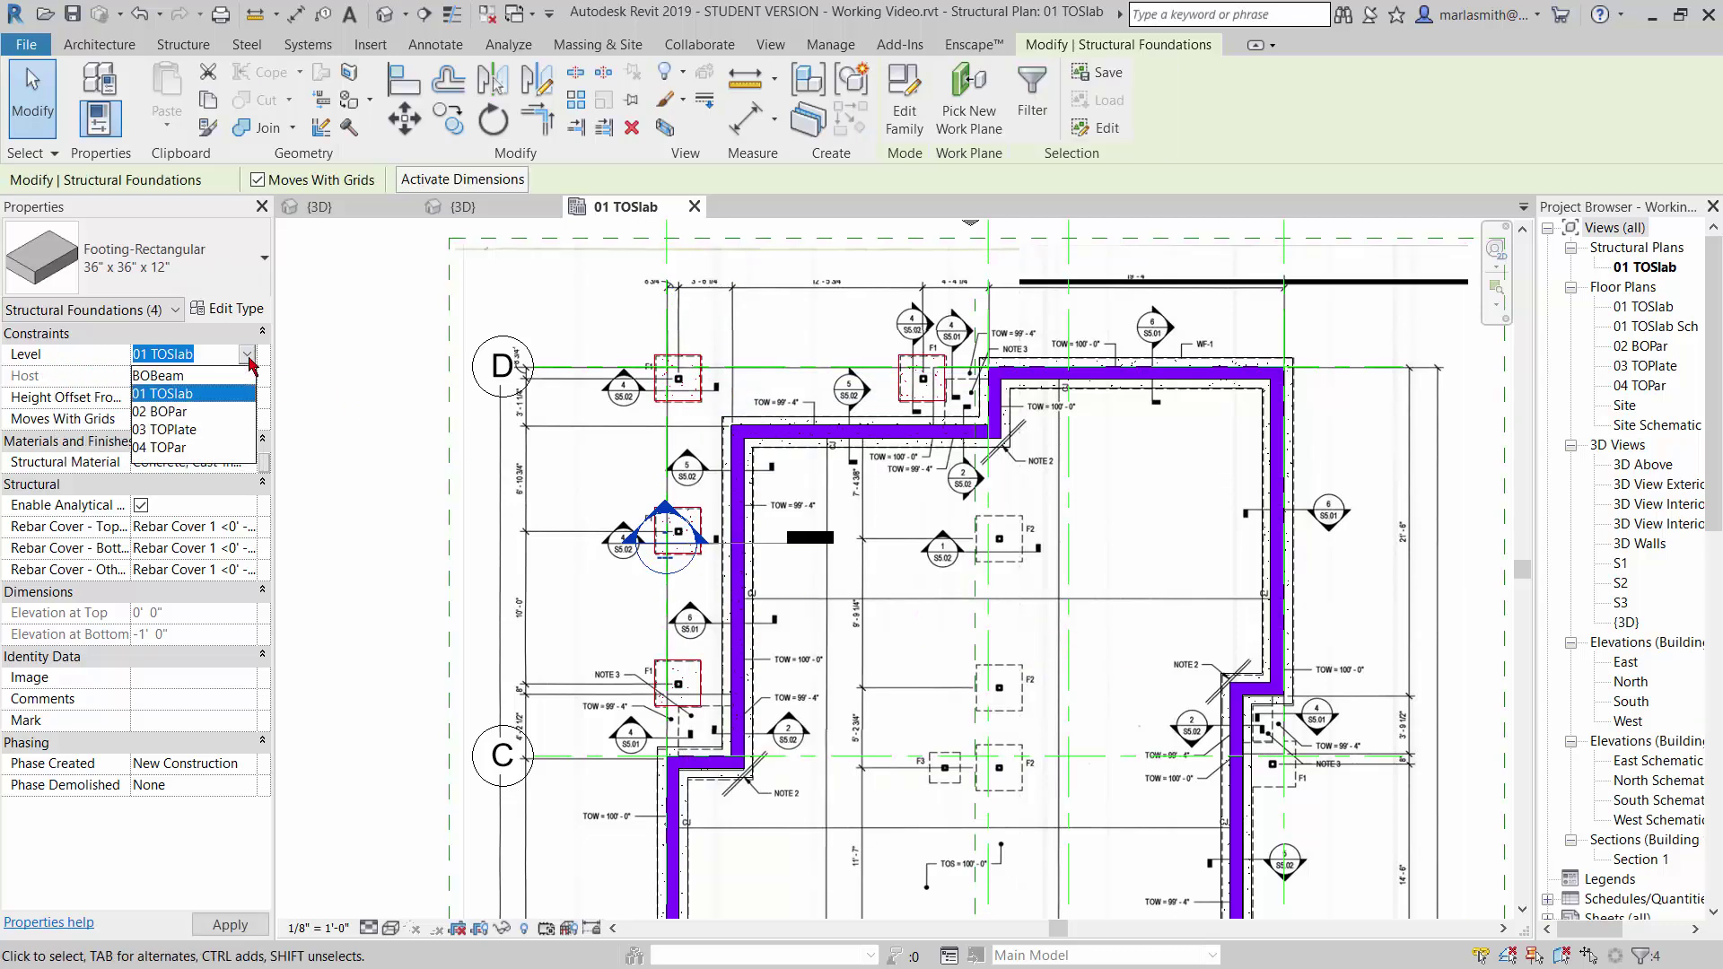
click(170, 377)
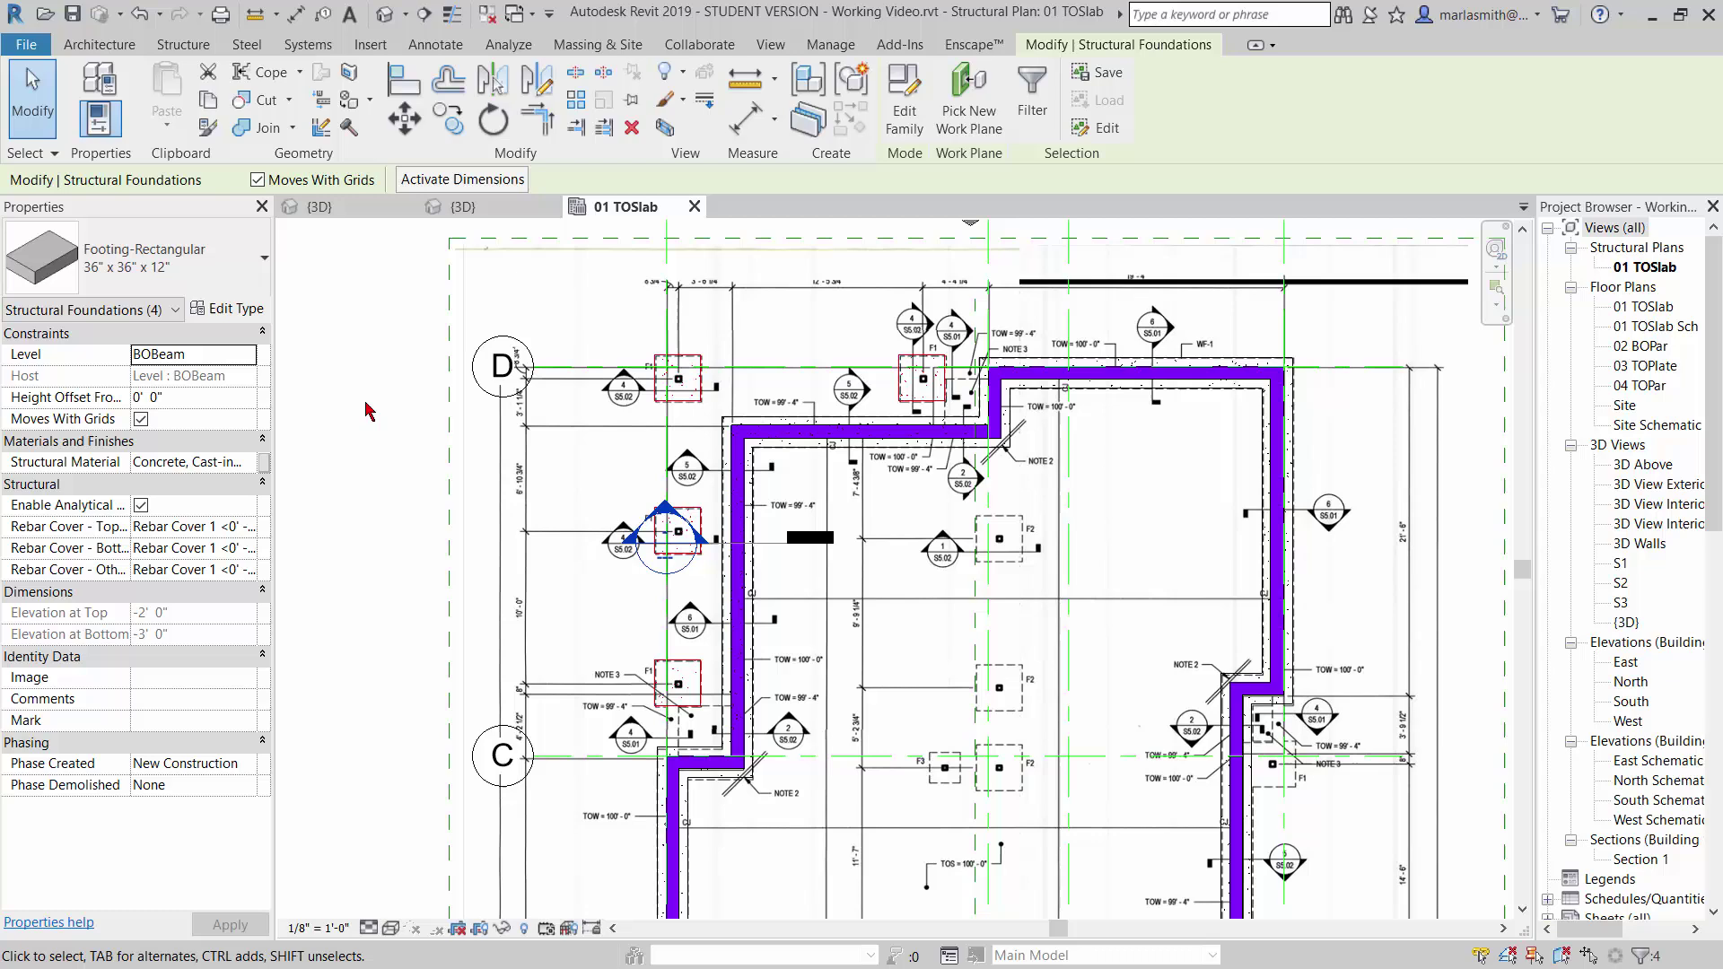
Step: In the 3D view, select all four visible 36x36x12 footing instances
click(385, 15)
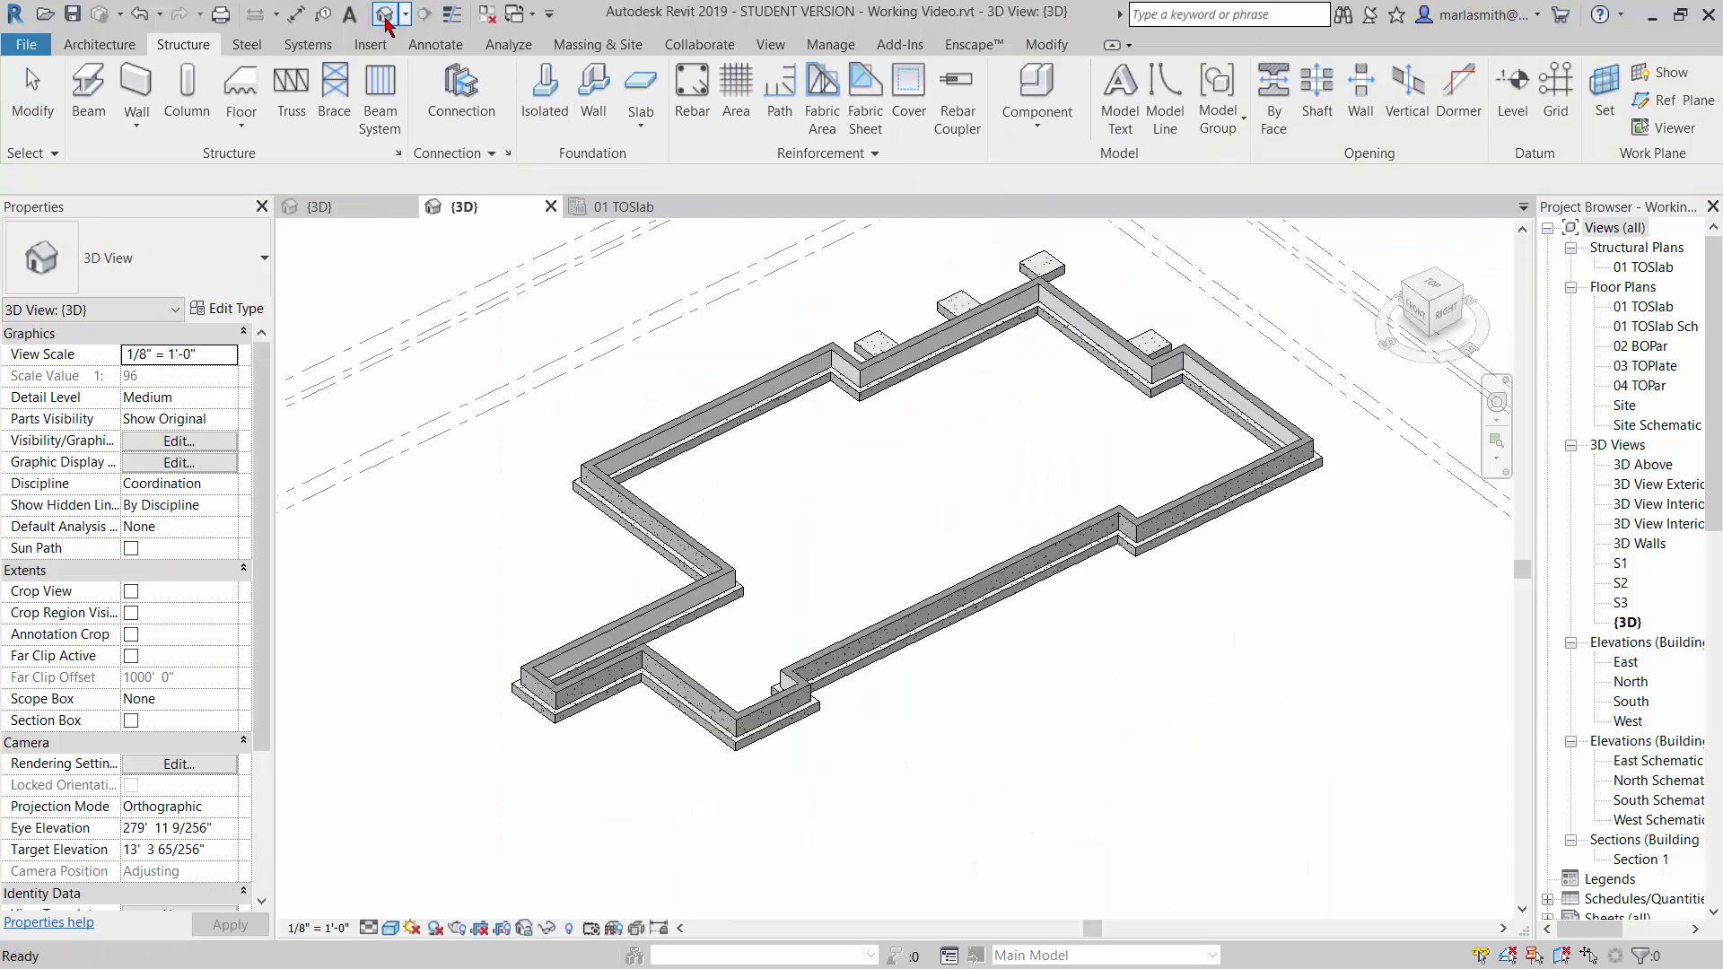
scroll(845, 312, up, 3)
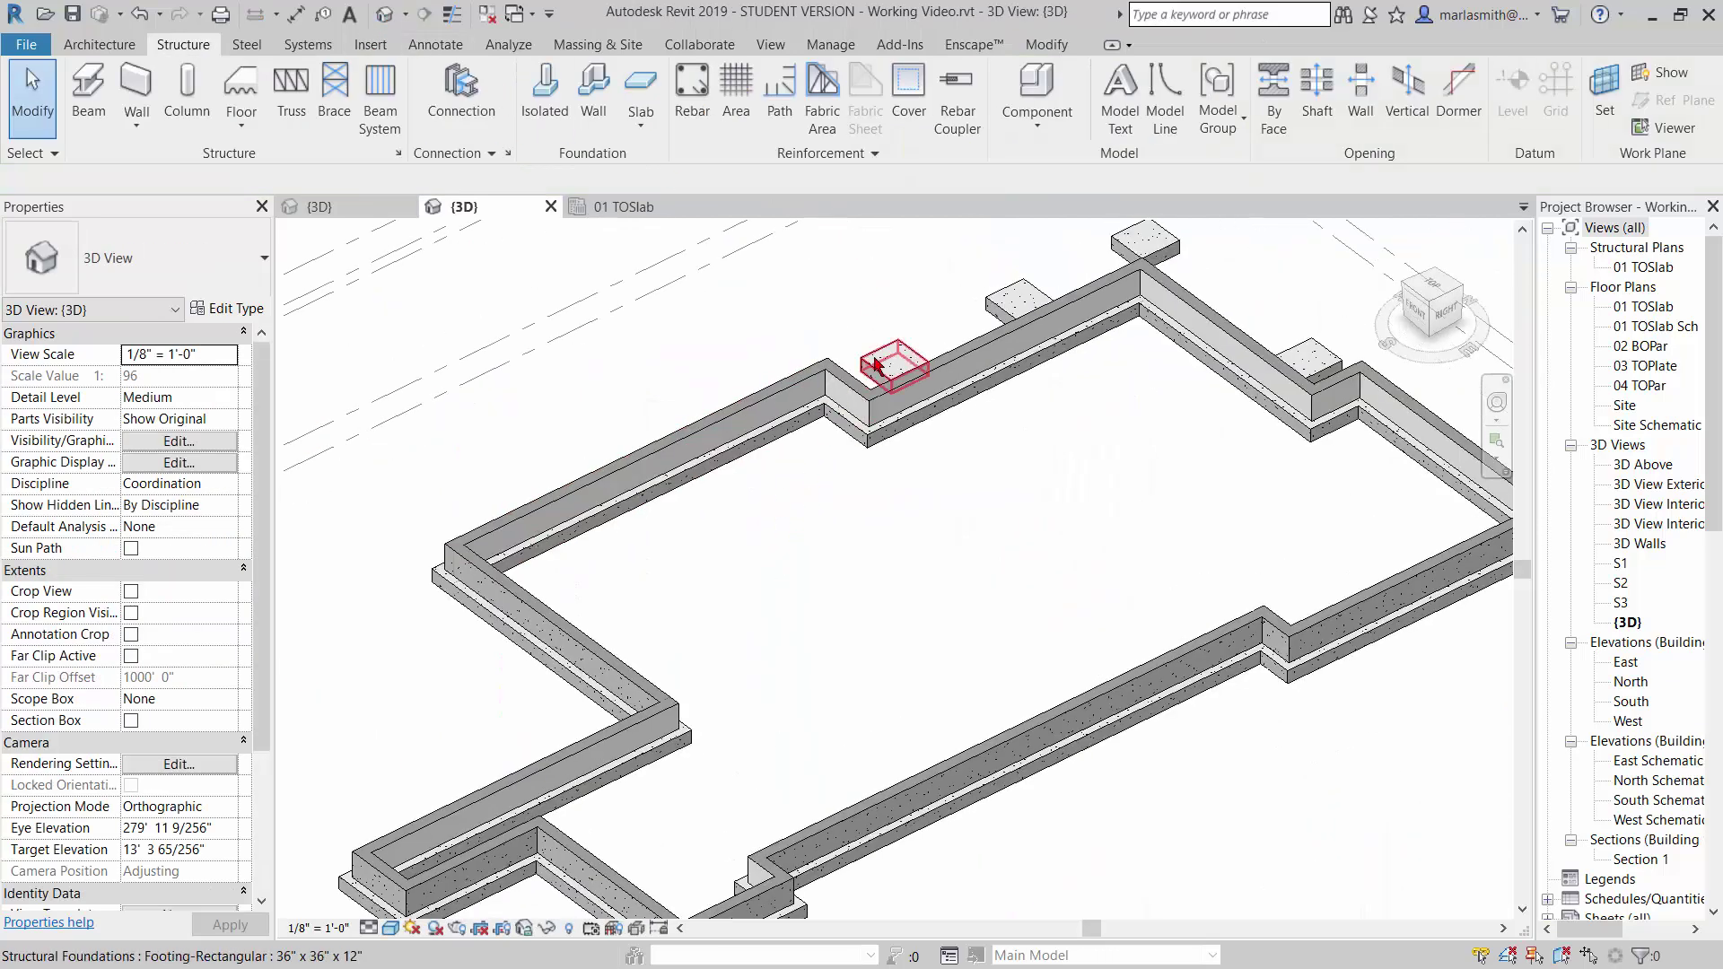
click(875, 364)
right_click(875, 364)
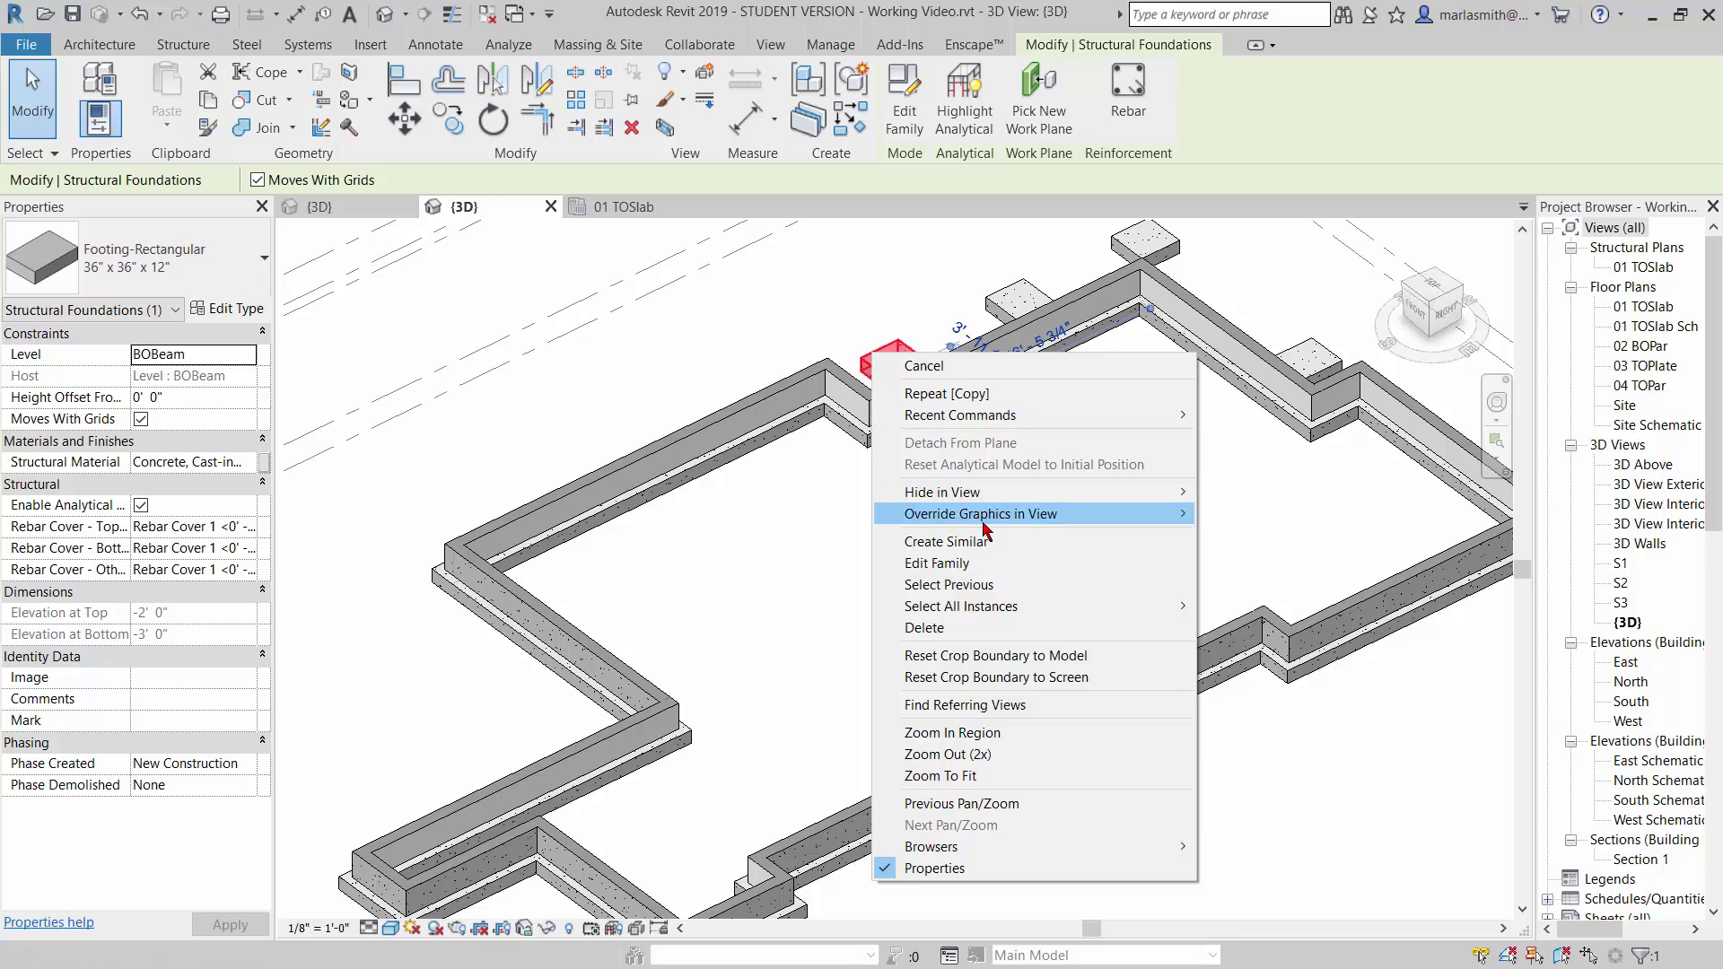
mouse_move(1171, 606)
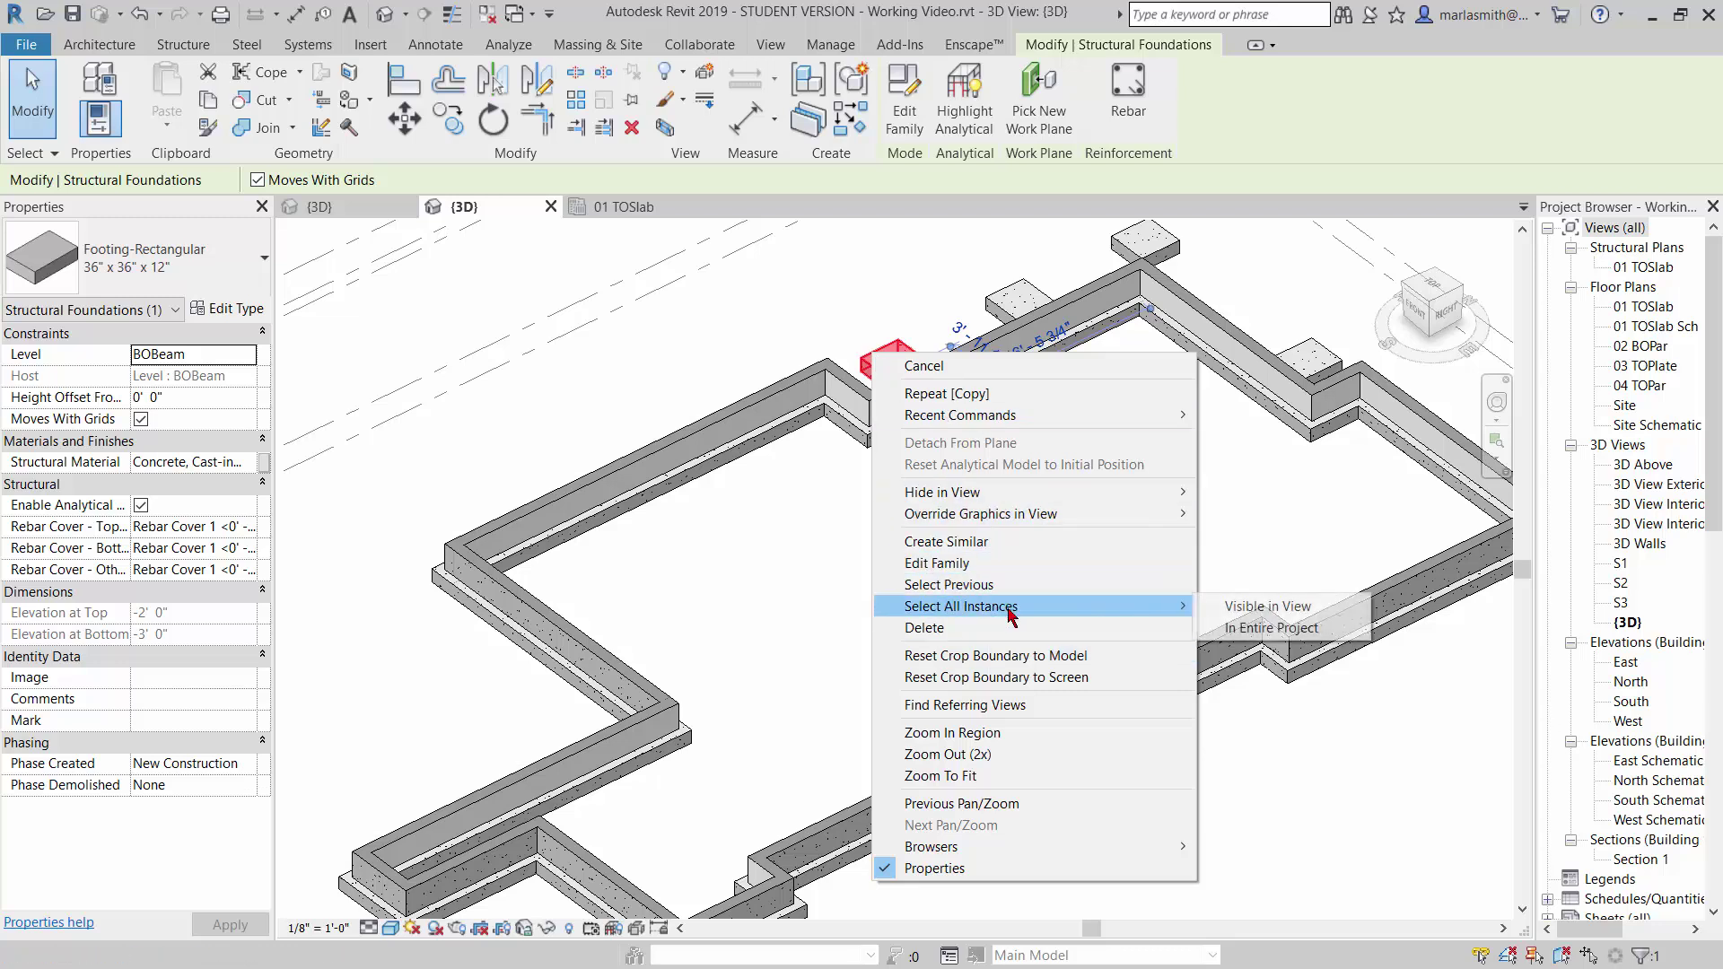
click(1257, 607)
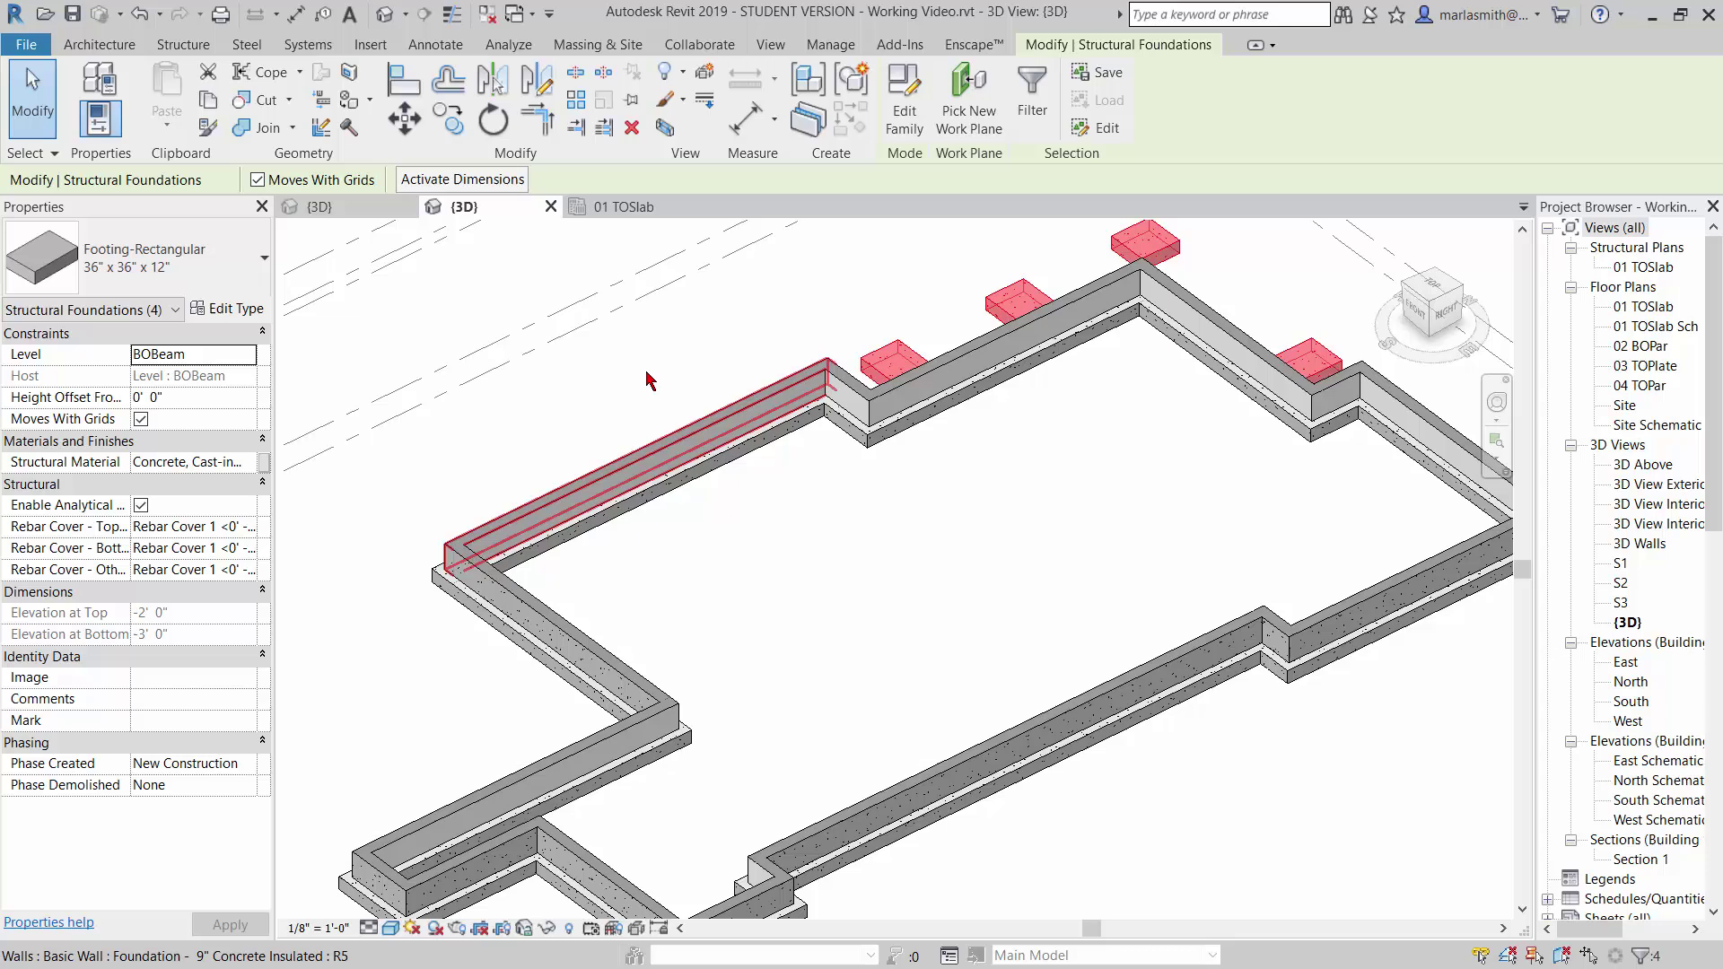
Step: Try the footings on 01 TOSlab and 03 TOPlate, then return them to BOBeam and deselect
click(252, 359)
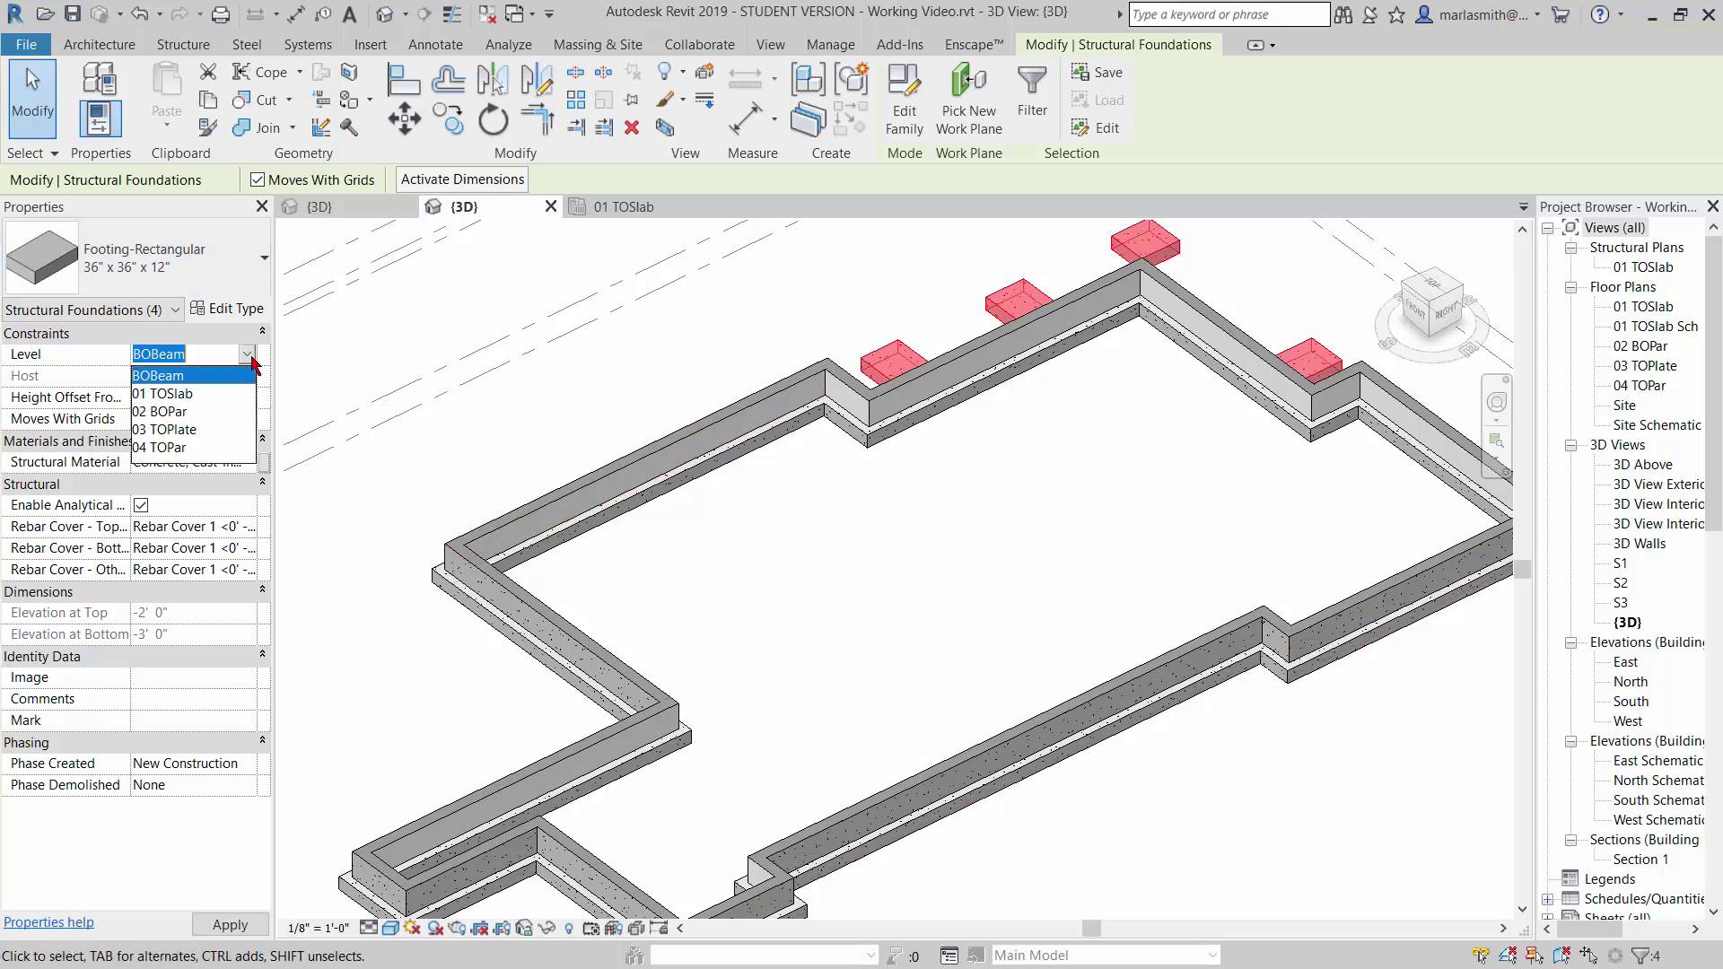
click(171, 393)
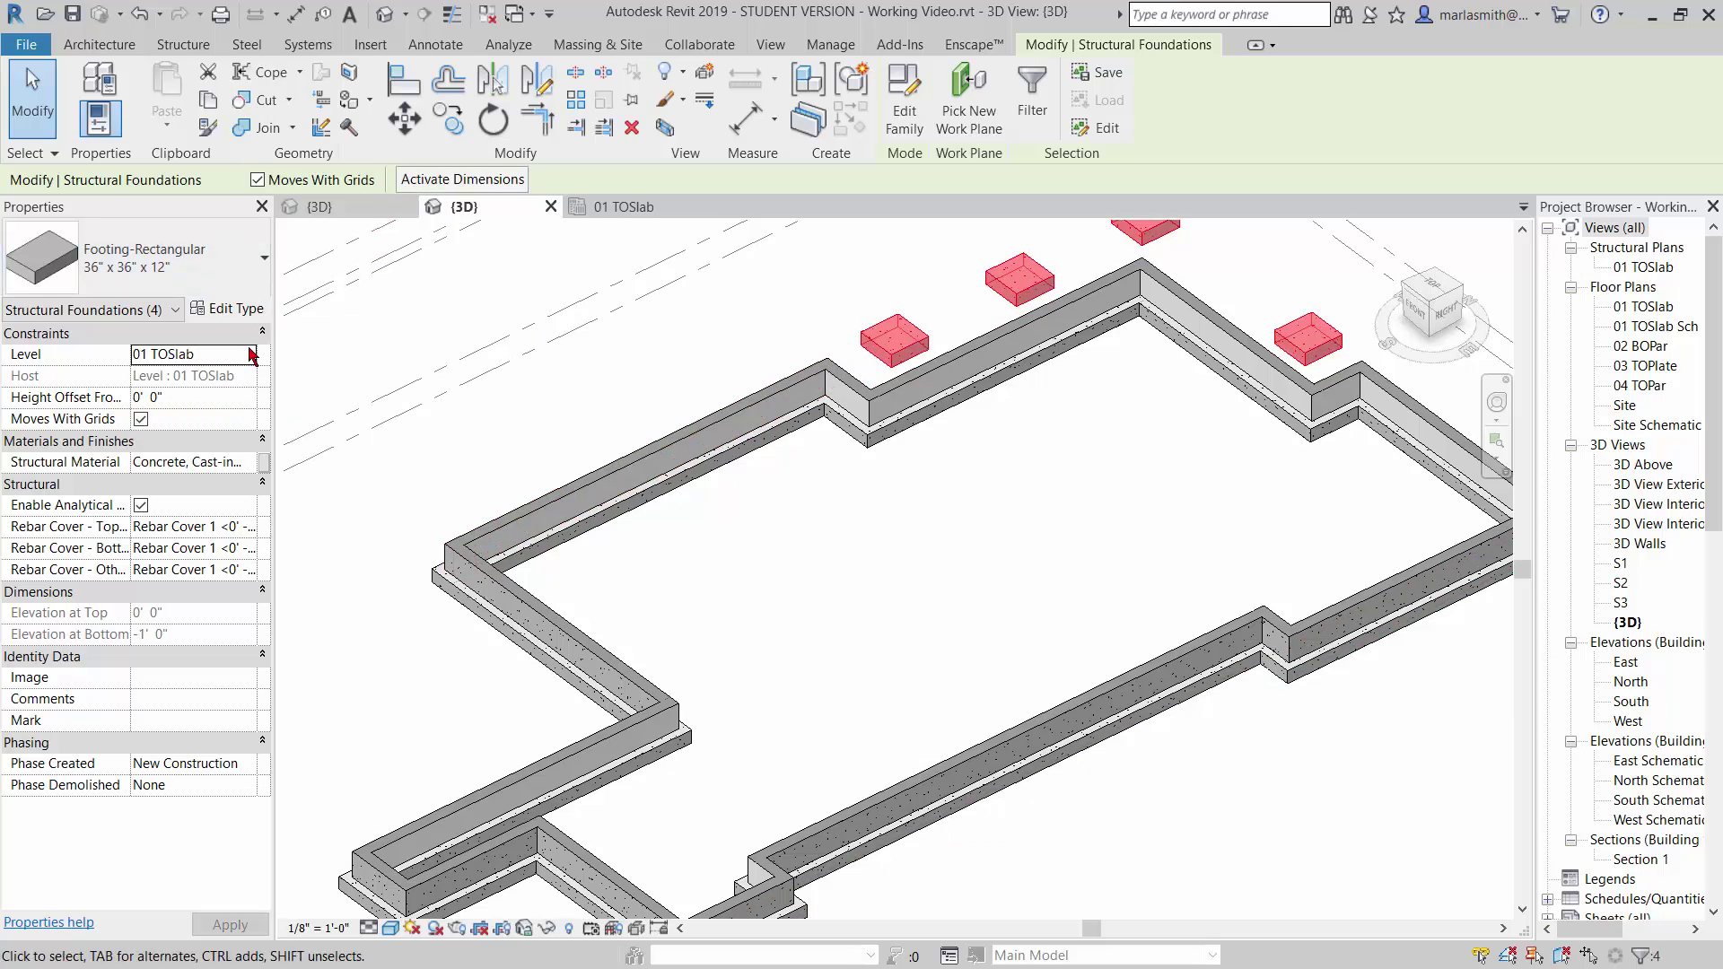
click(246, 360)
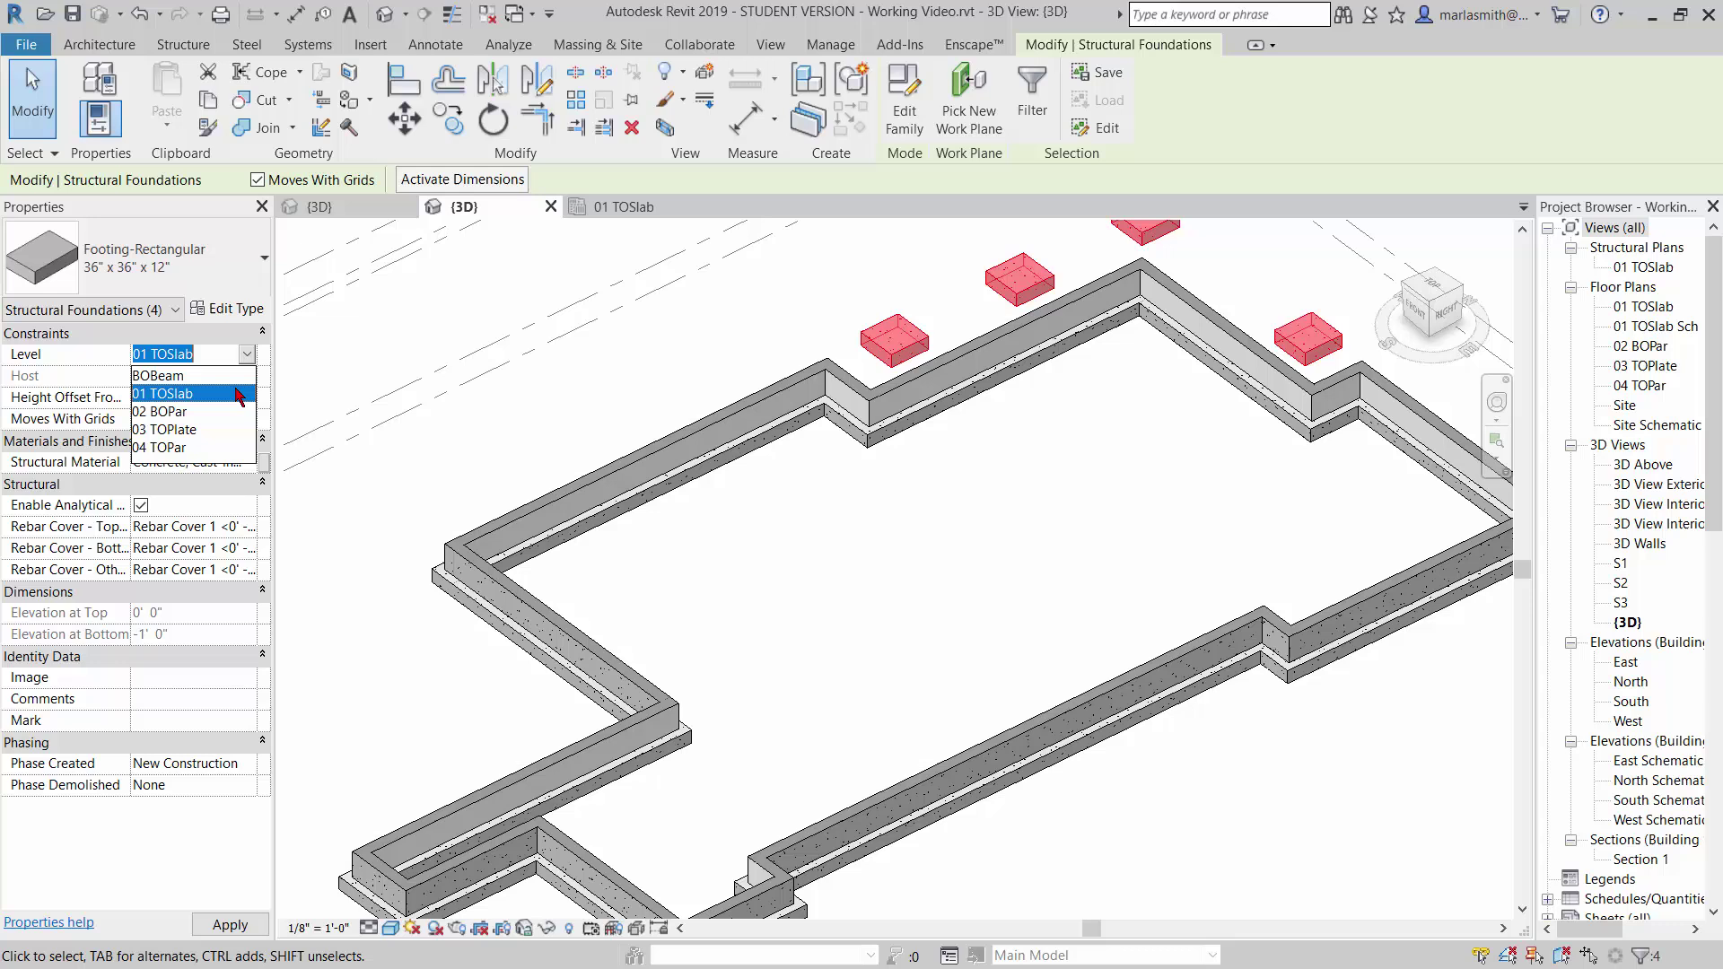
click(199, 431)
scroll(702, 560, down, 3)
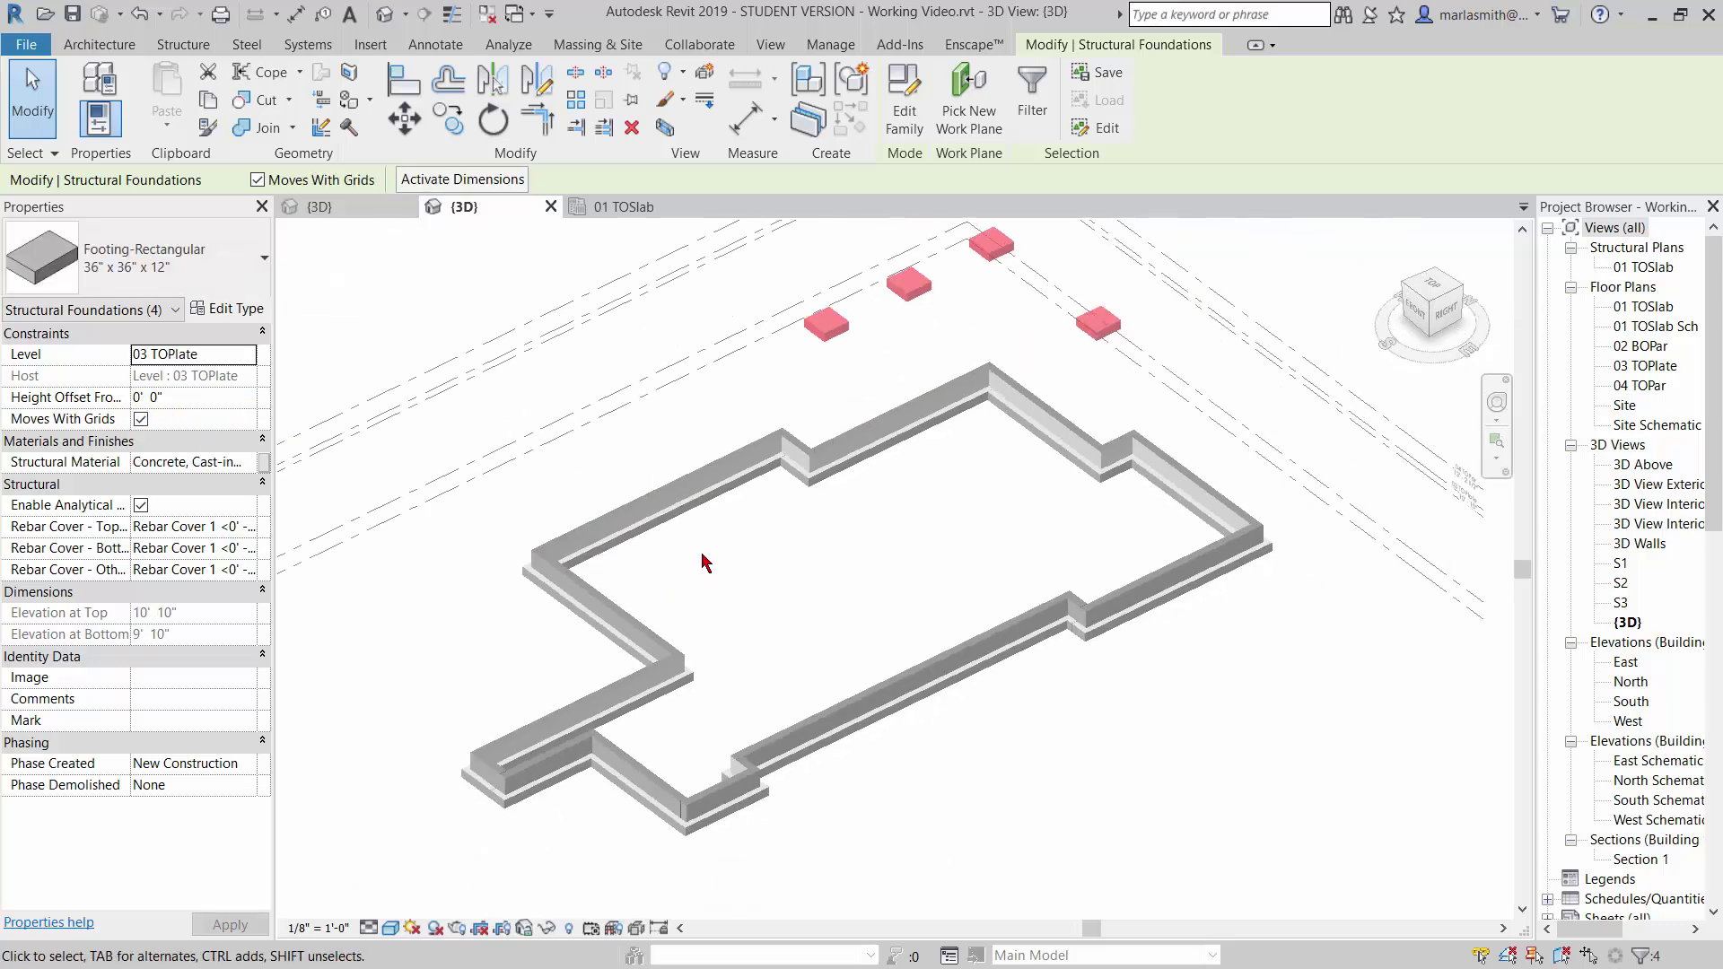
click(247, 357)
click(171, 376)
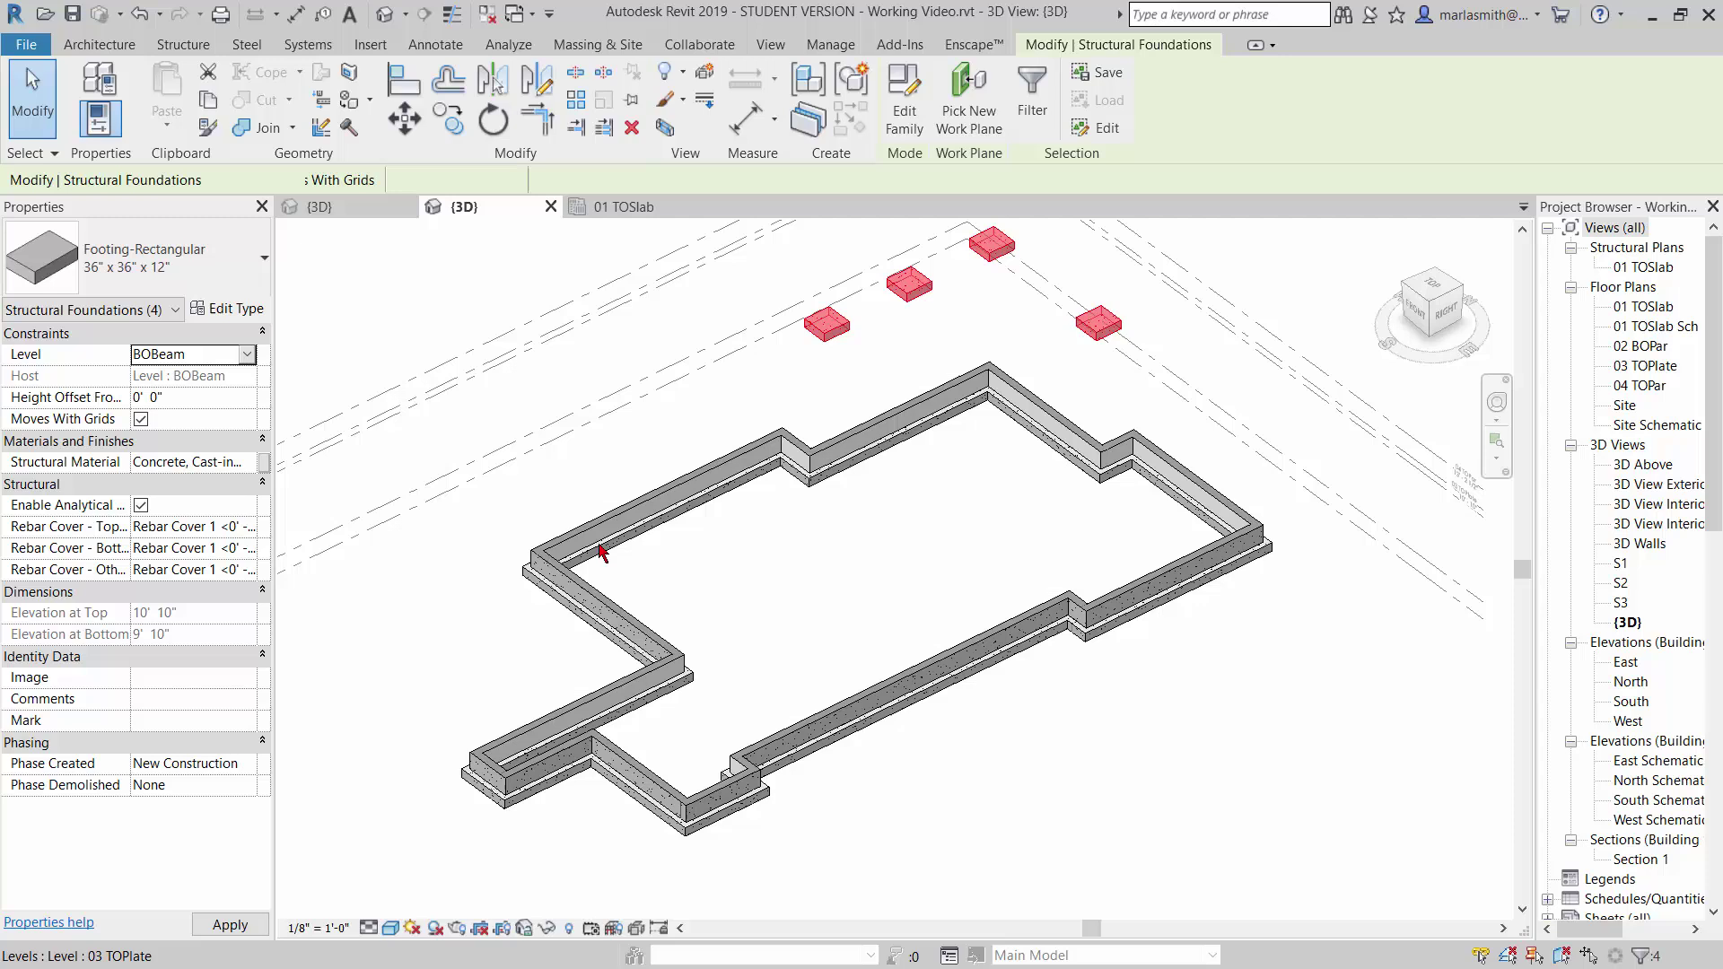
click(1071, 709)
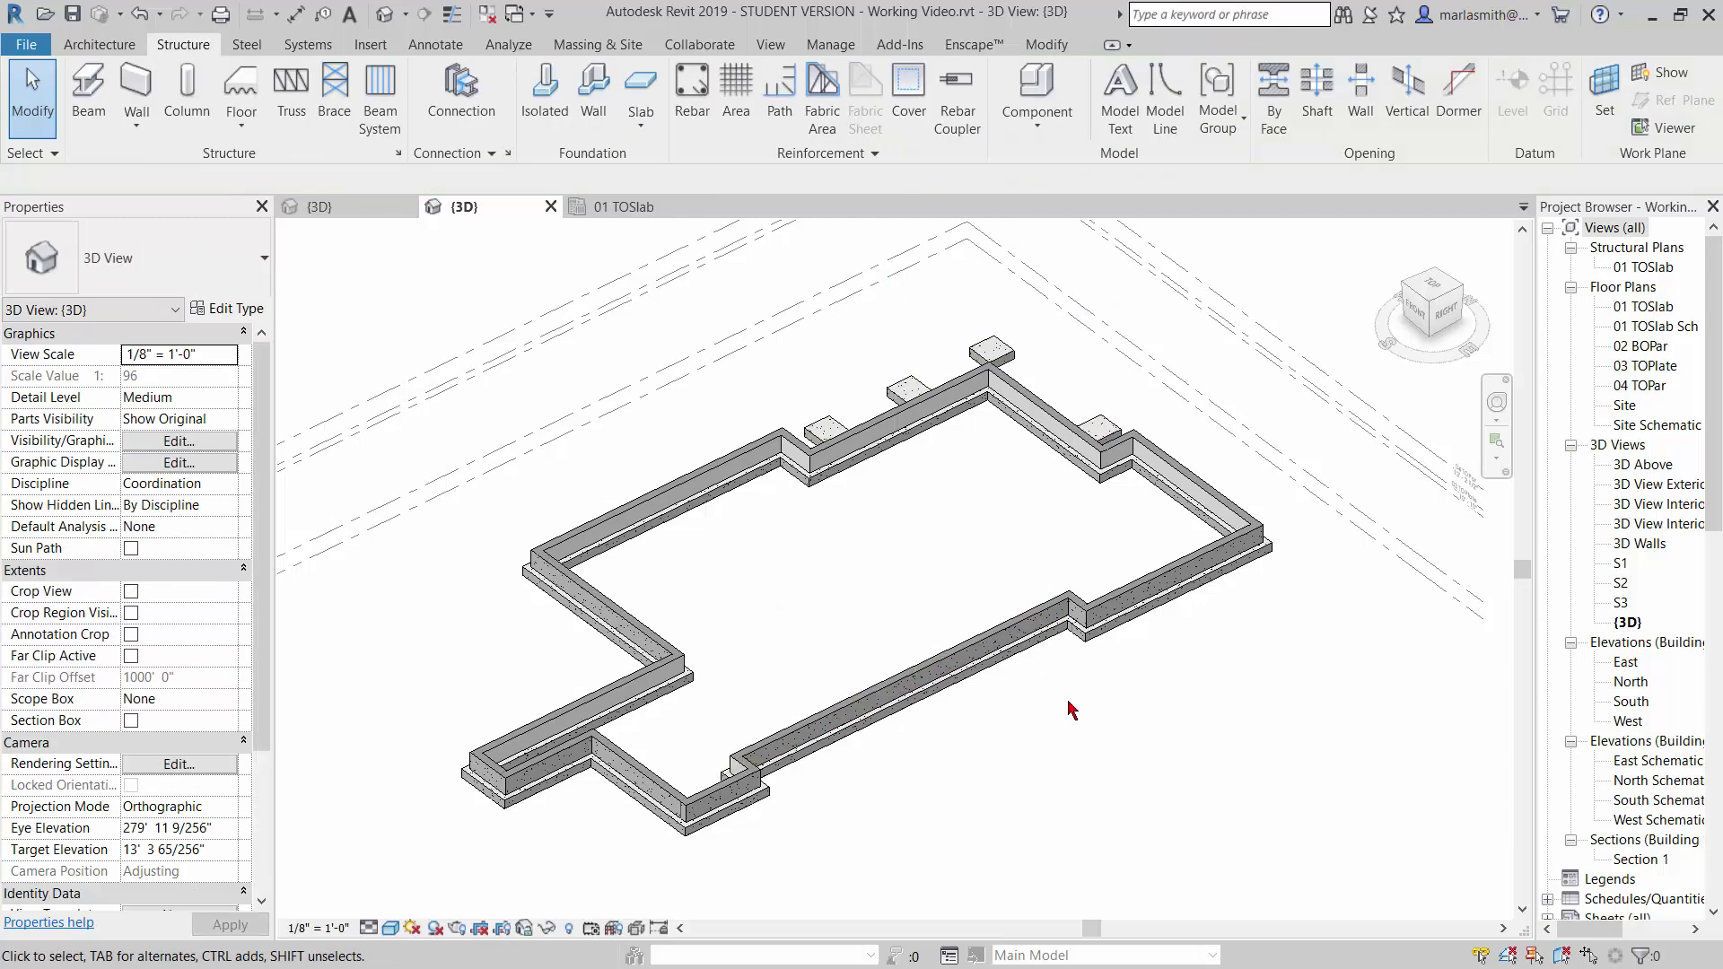
Step: Switch to the 01 TOSlab plan and zoom to the foundation walls between grids A and C
click(621, 208)
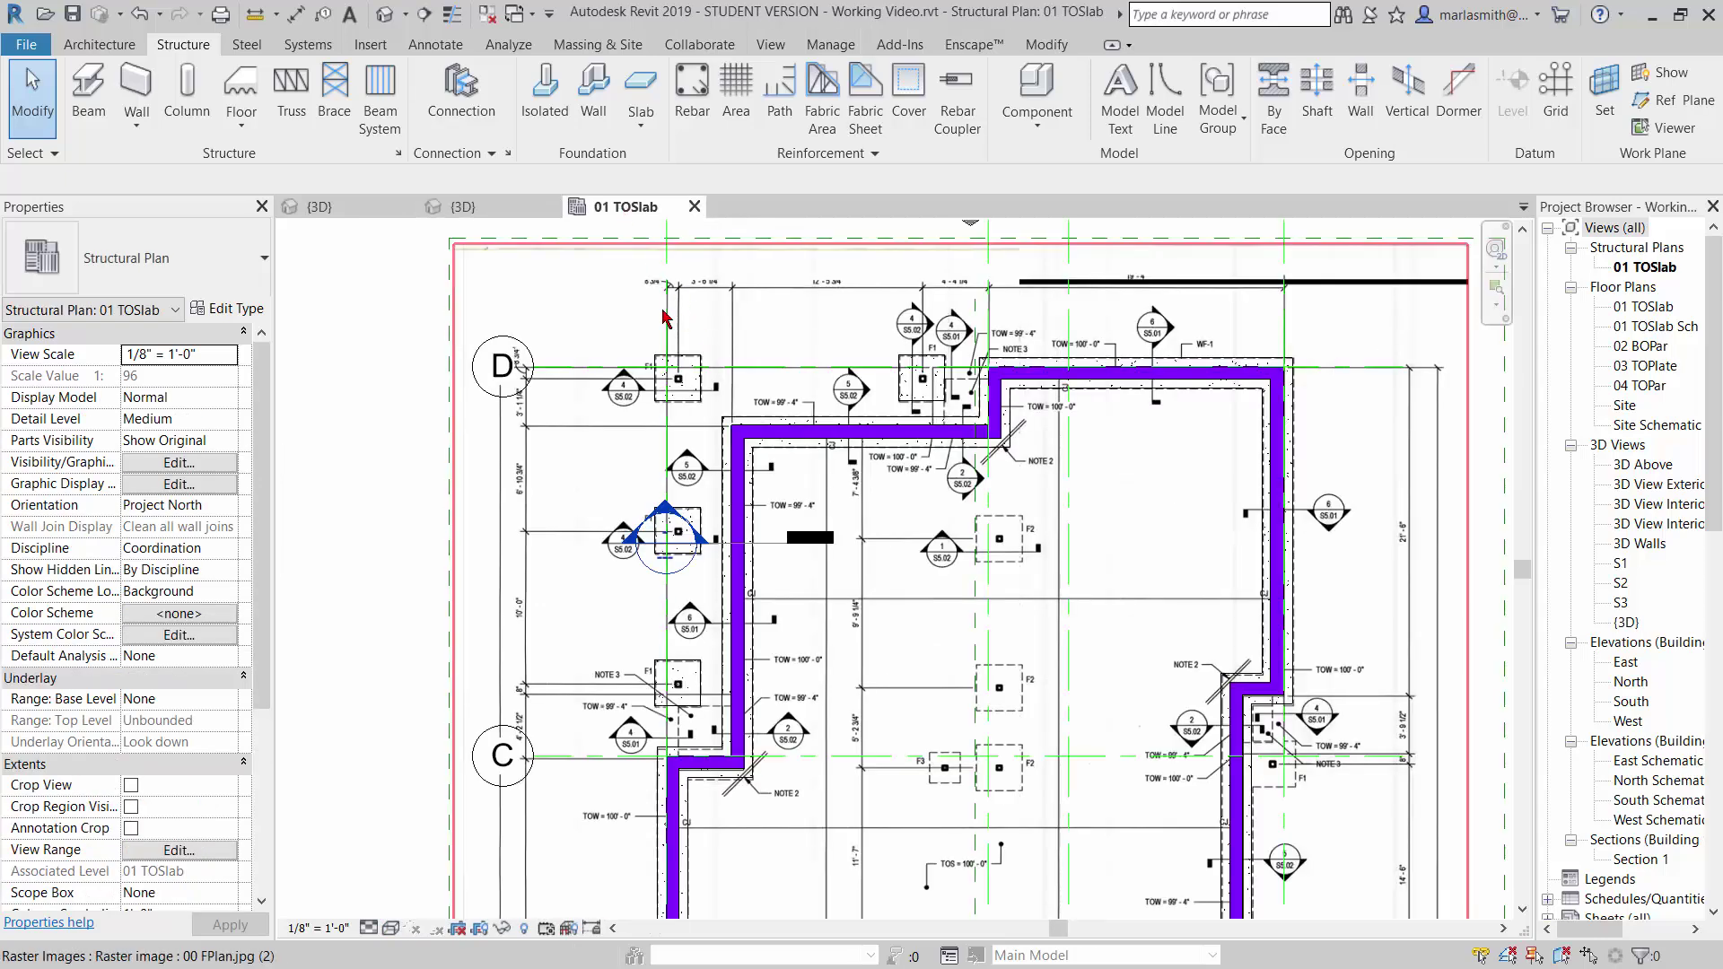
scroll(665, 319, down, 4)
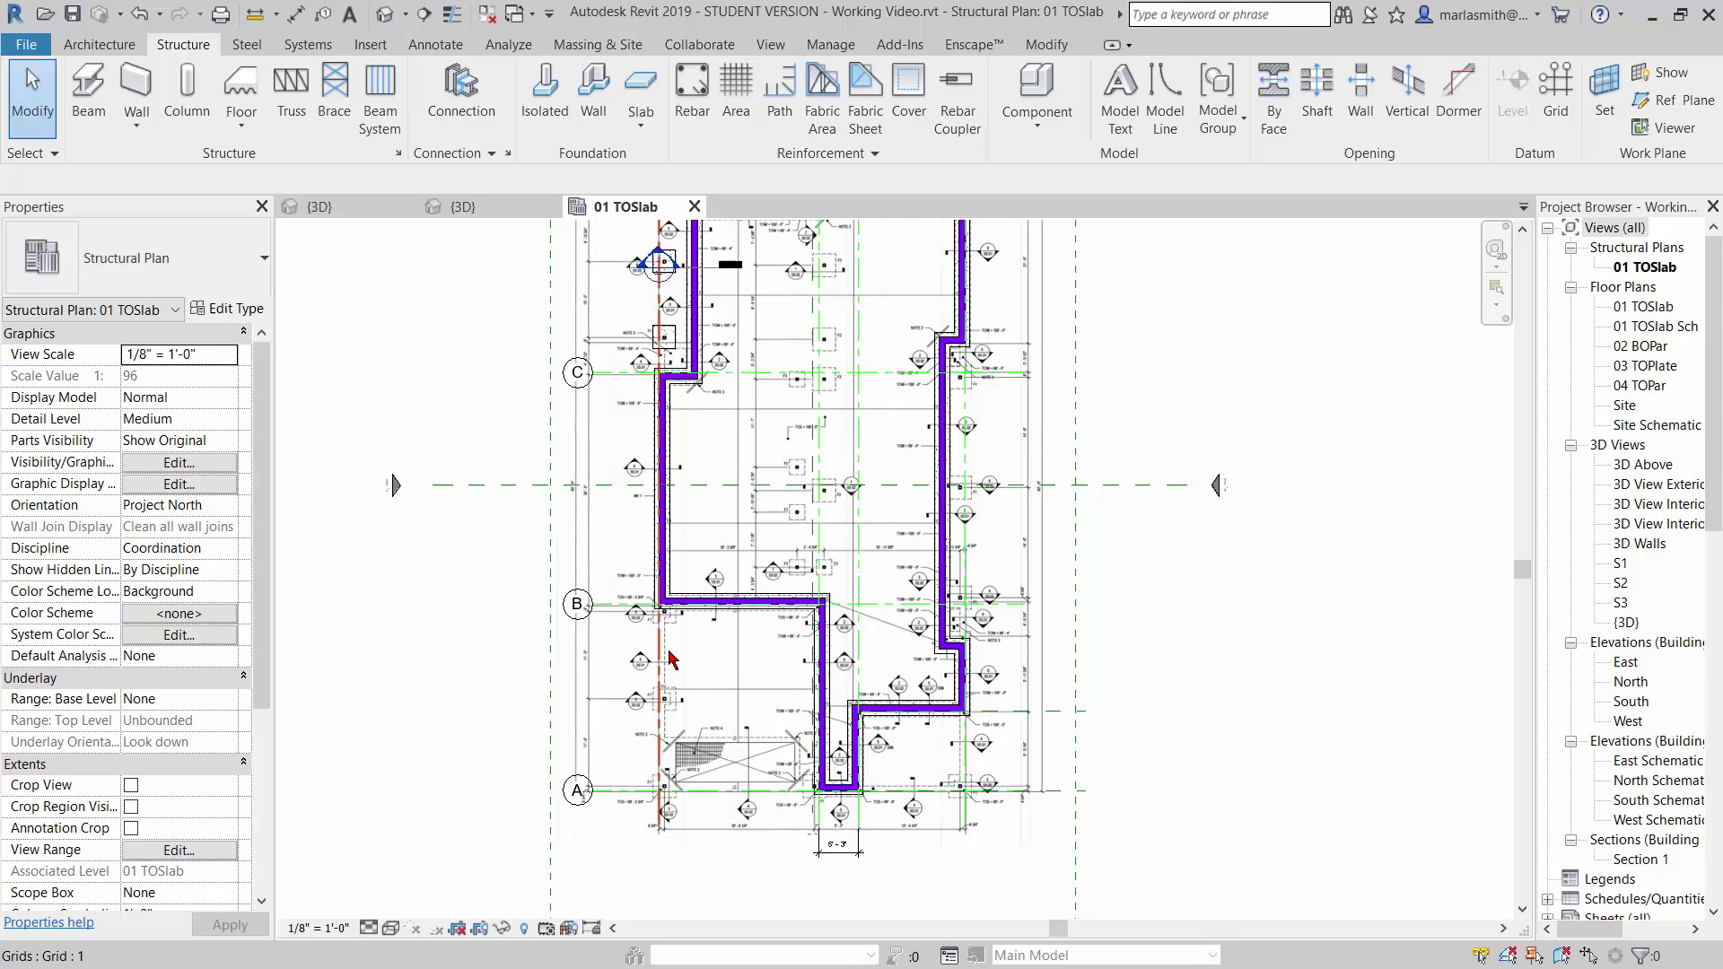
scroll(674, 650, up, 2)
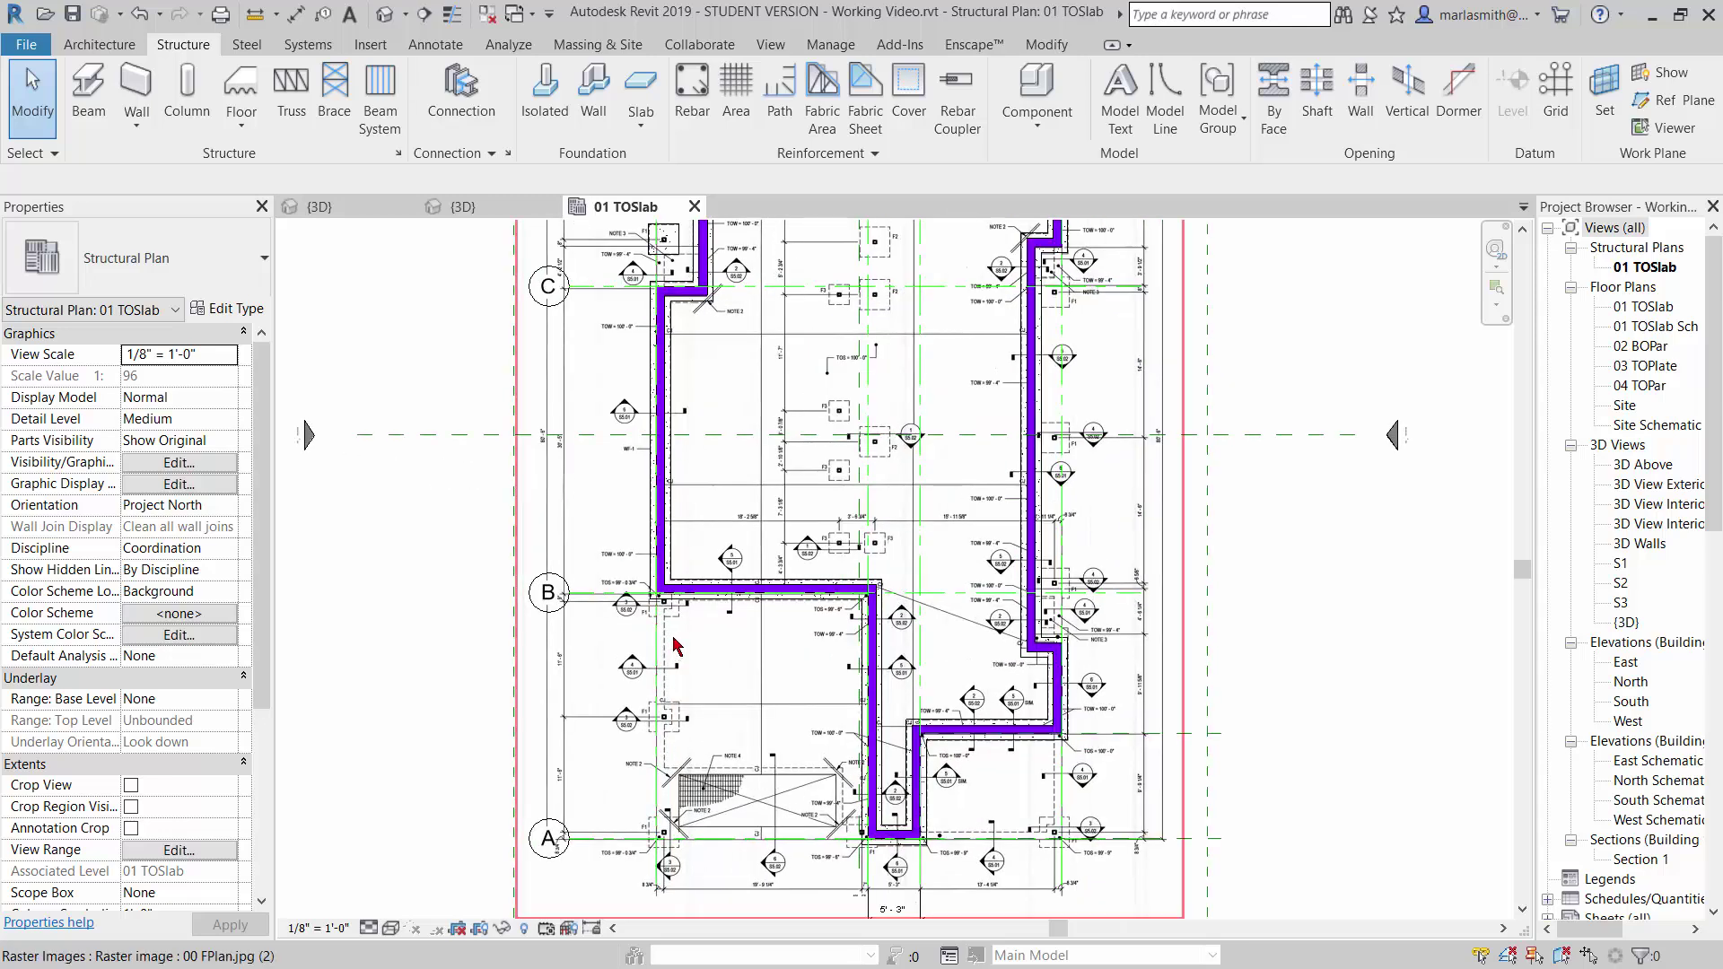
scroll(665, 718, up, 2)
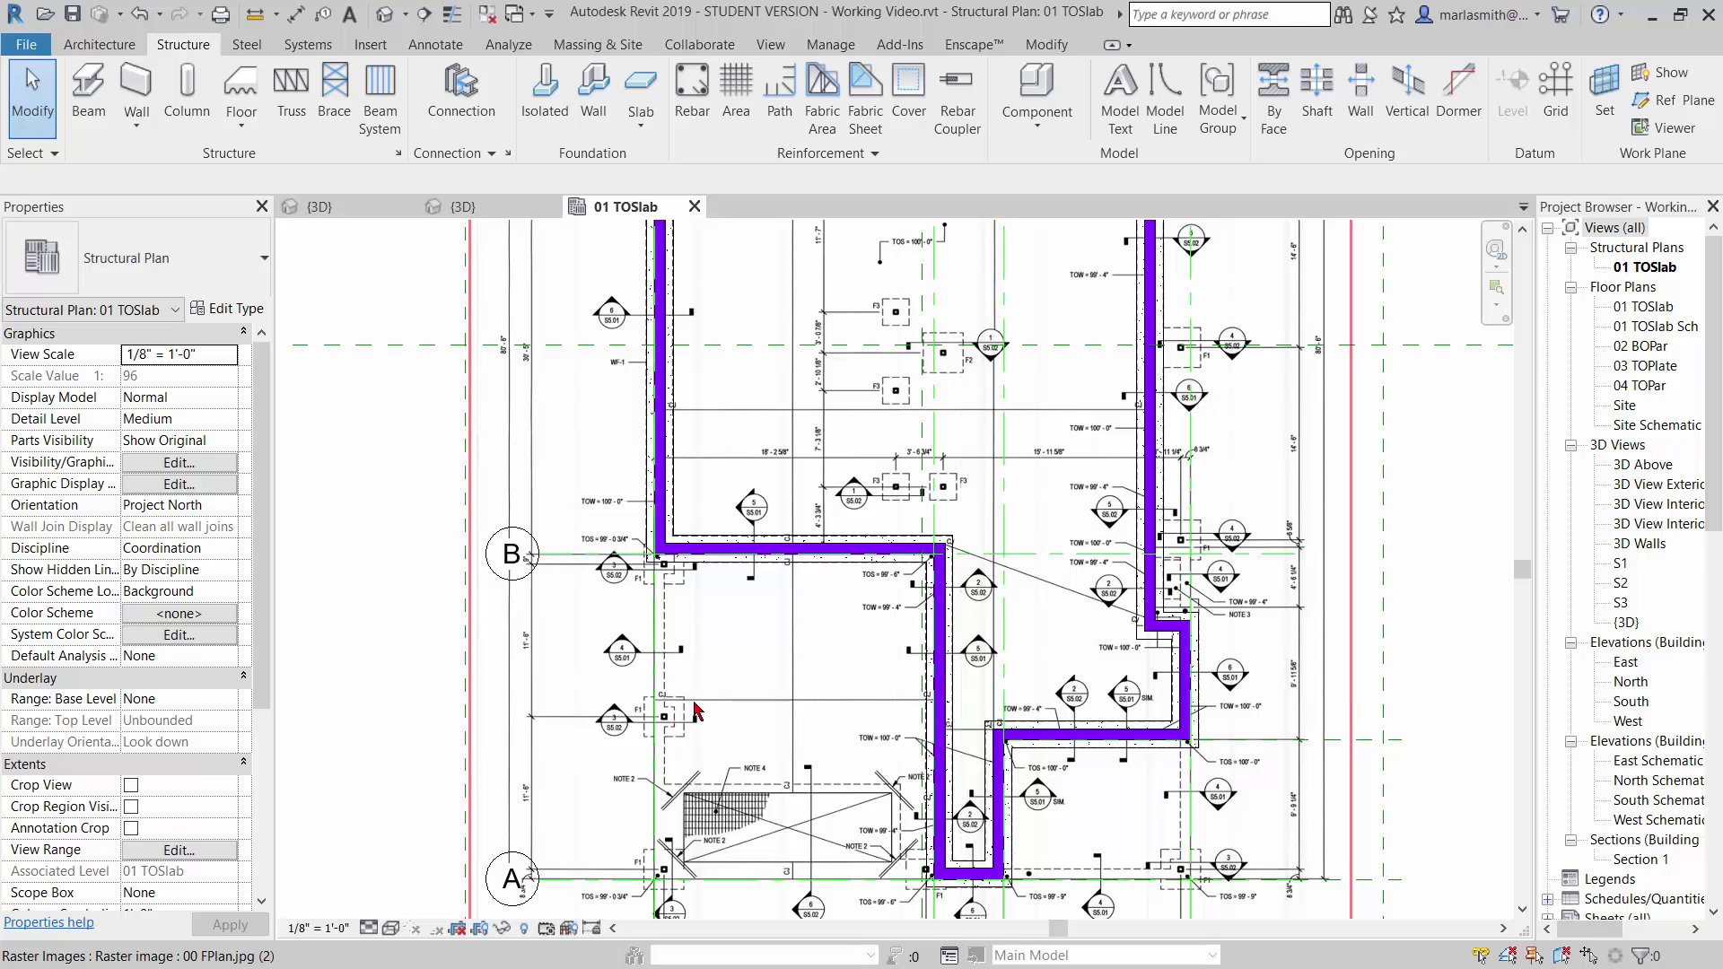
scroll(695, 712, down, 2)
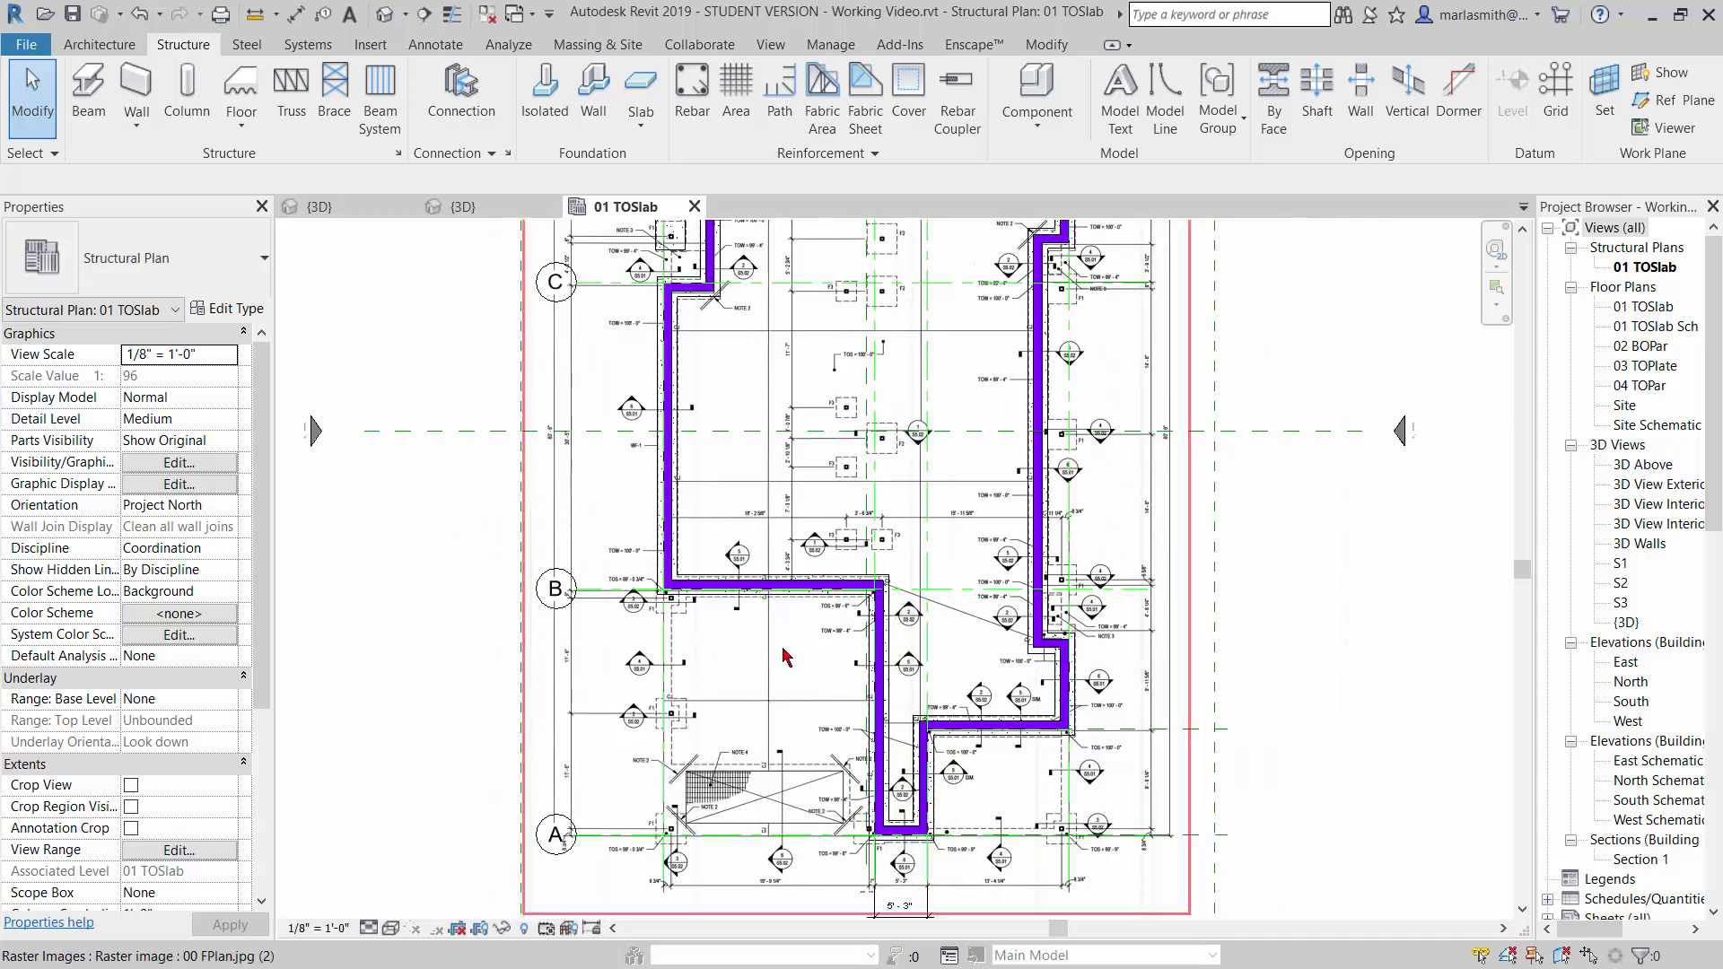